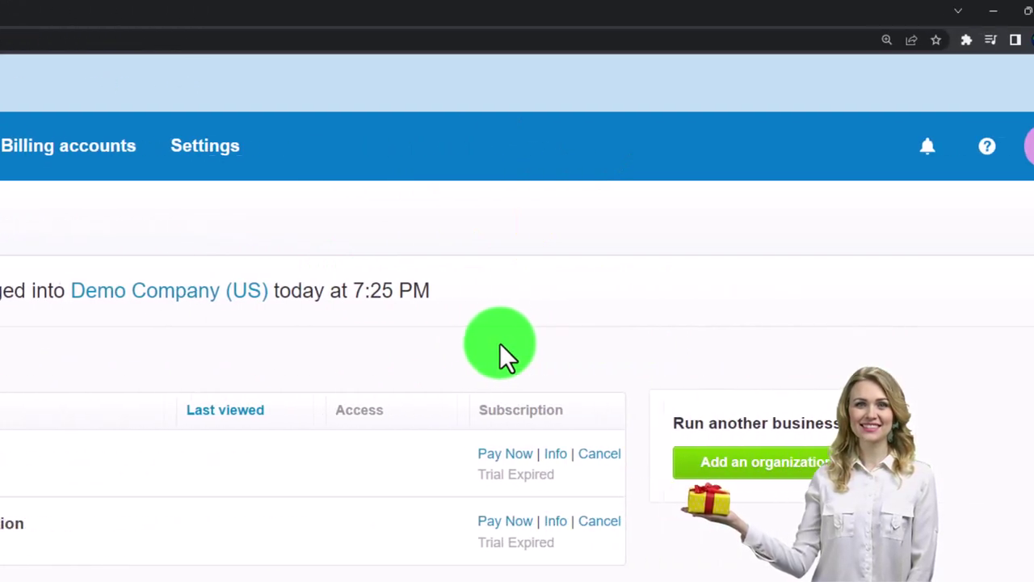
Open the Demo Company (US) and hide the Get to know Xero section on its dashboard.
key("ctrl+plus")
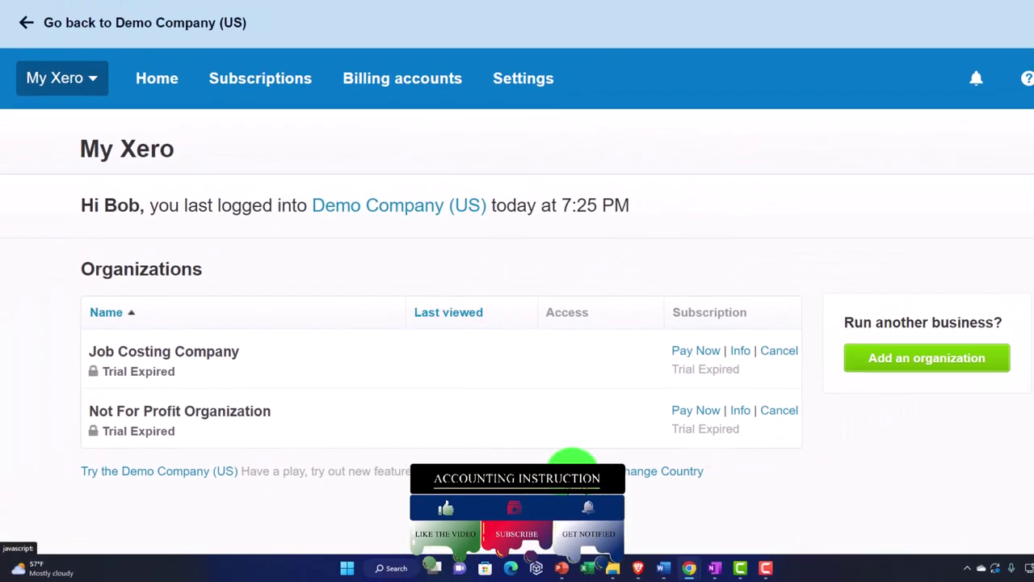
left_click(572, 457)
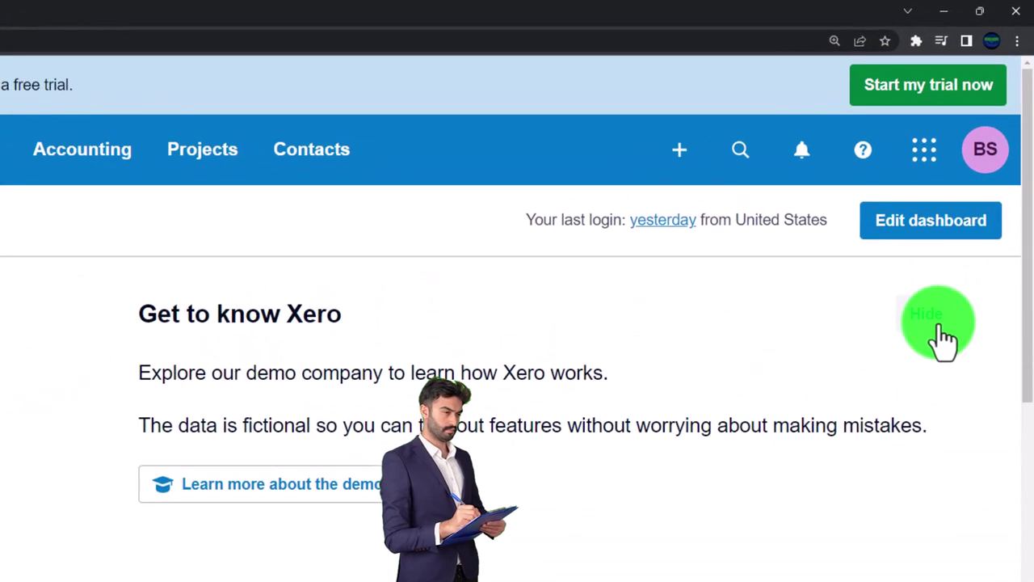
left_click(930, 313)
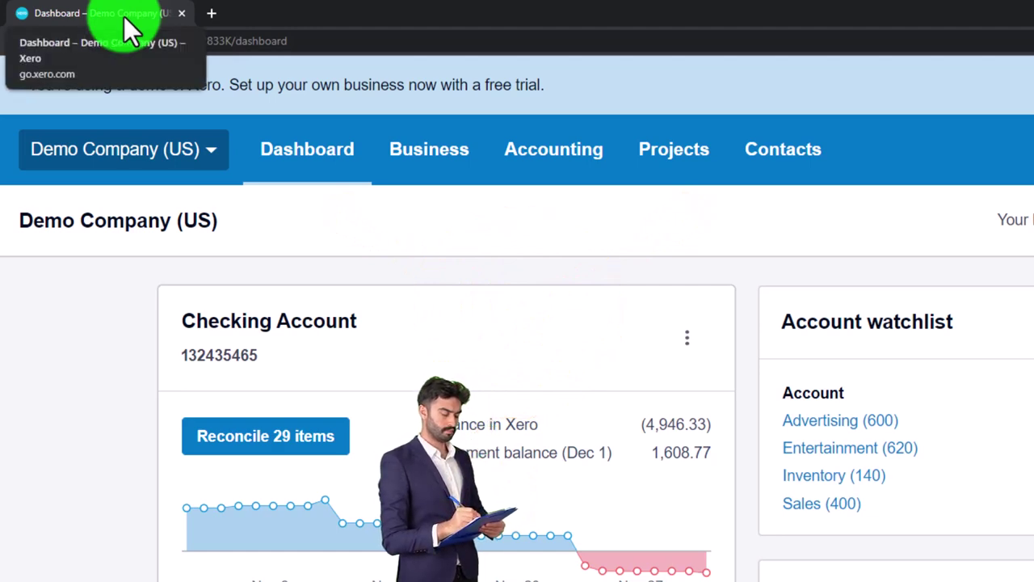
Duplicate the dashboard browser tab twice.
right_click(129, 31)
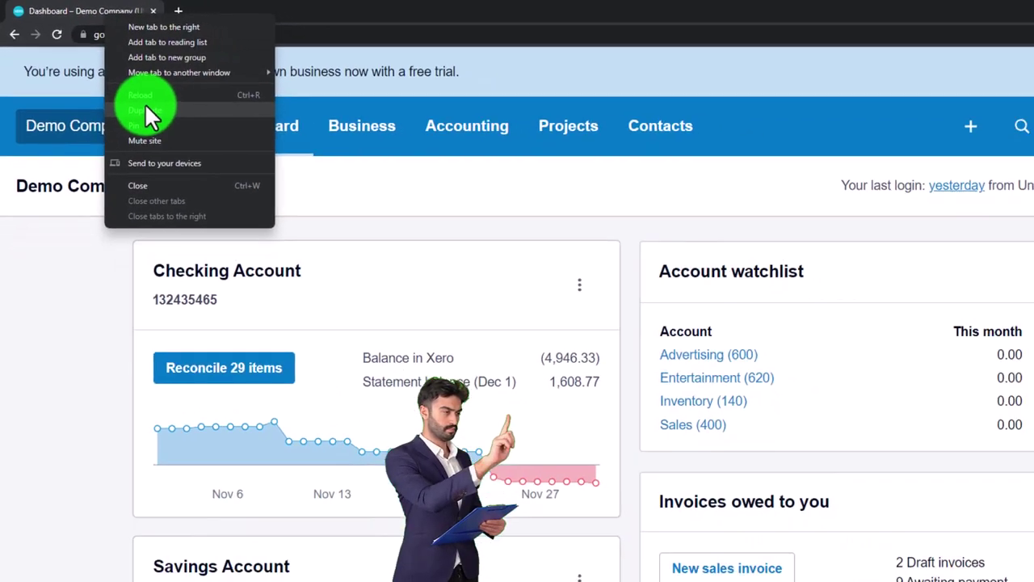
left_click(150, 128)
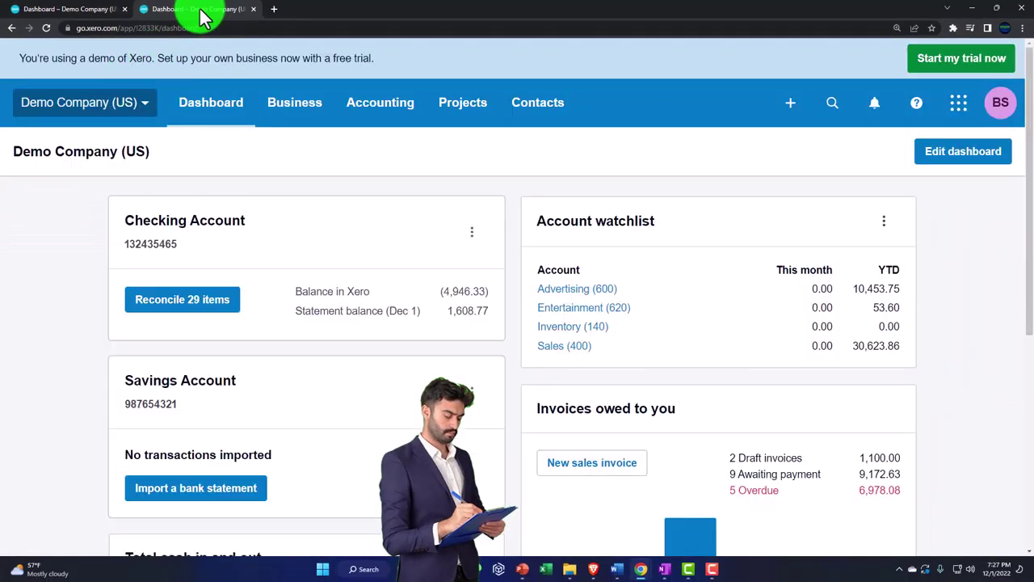
right_click(207, 19)
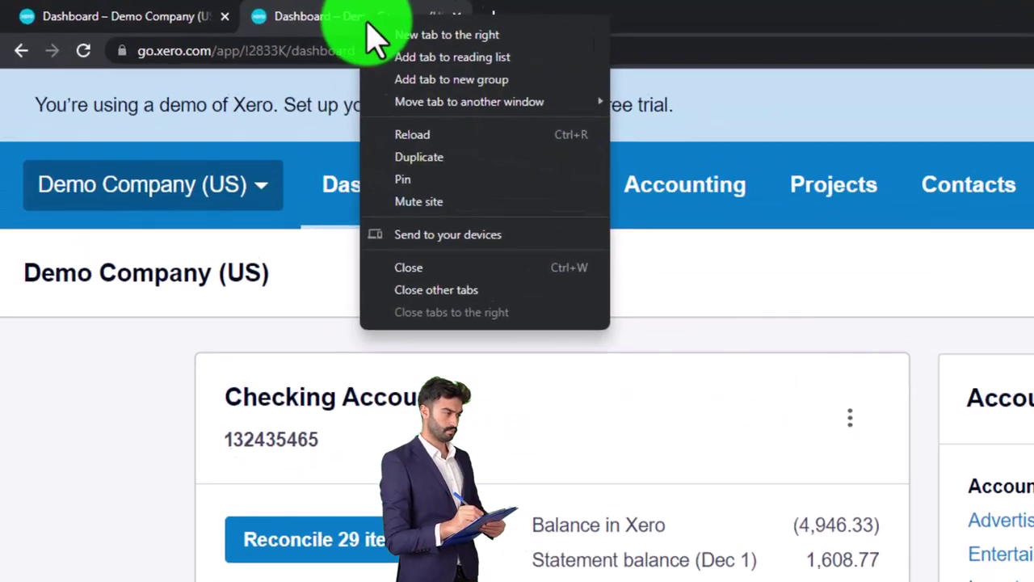
left_click(418, 157)
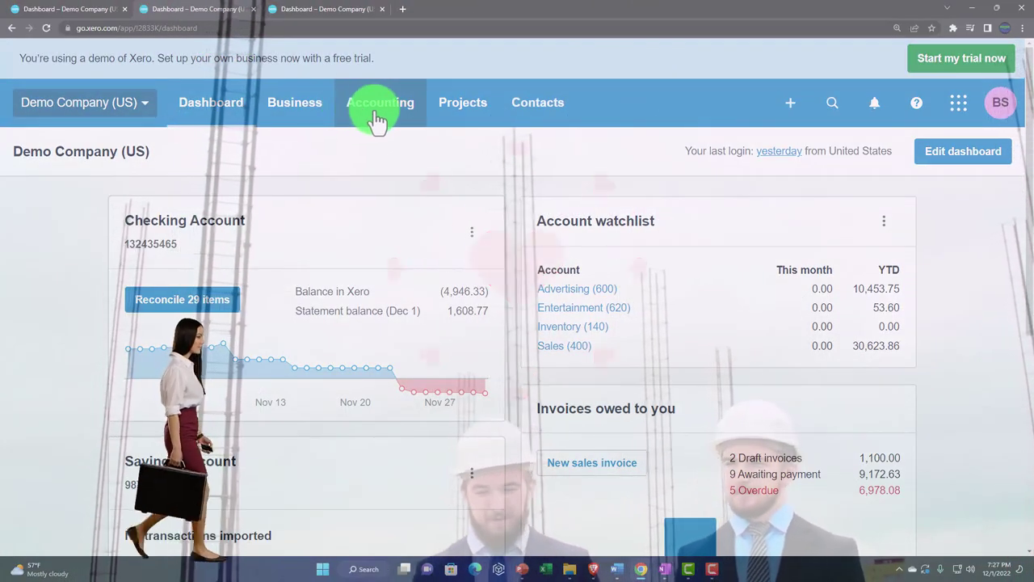
Open the Balance Sheet report in the second browser tab.
left_click(372, 118)
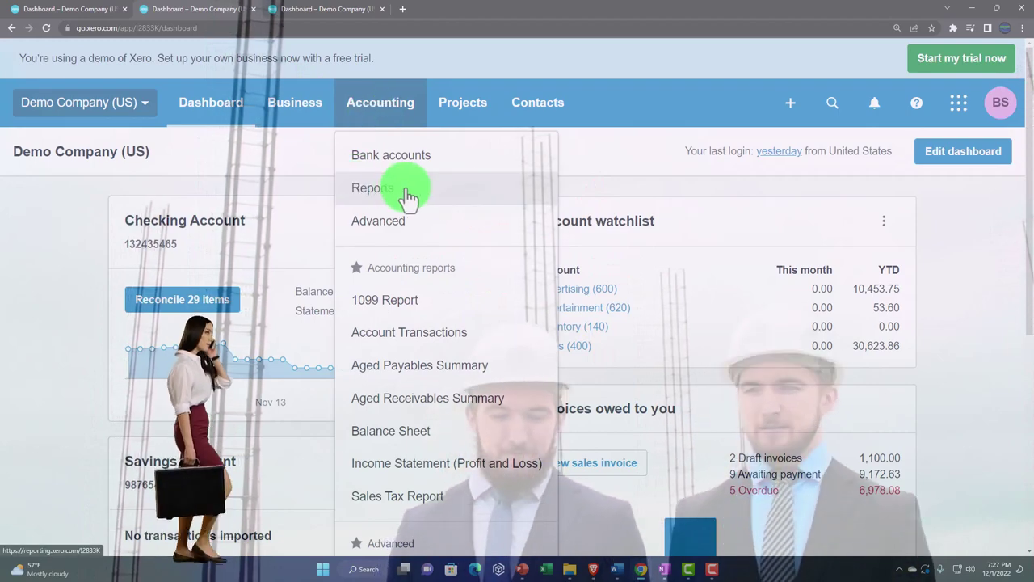
left_click(445, 194)
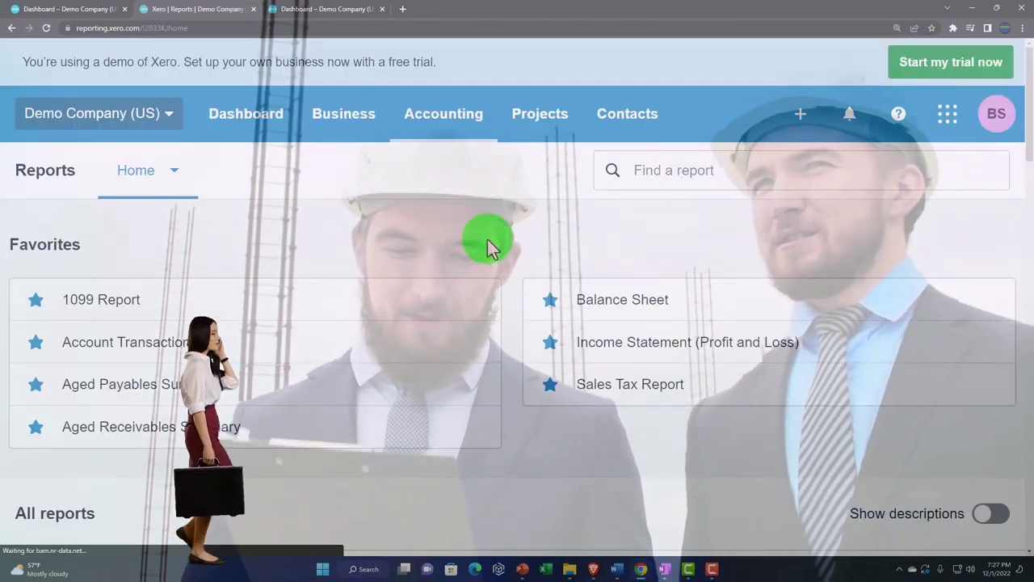
left_click(600, 309)
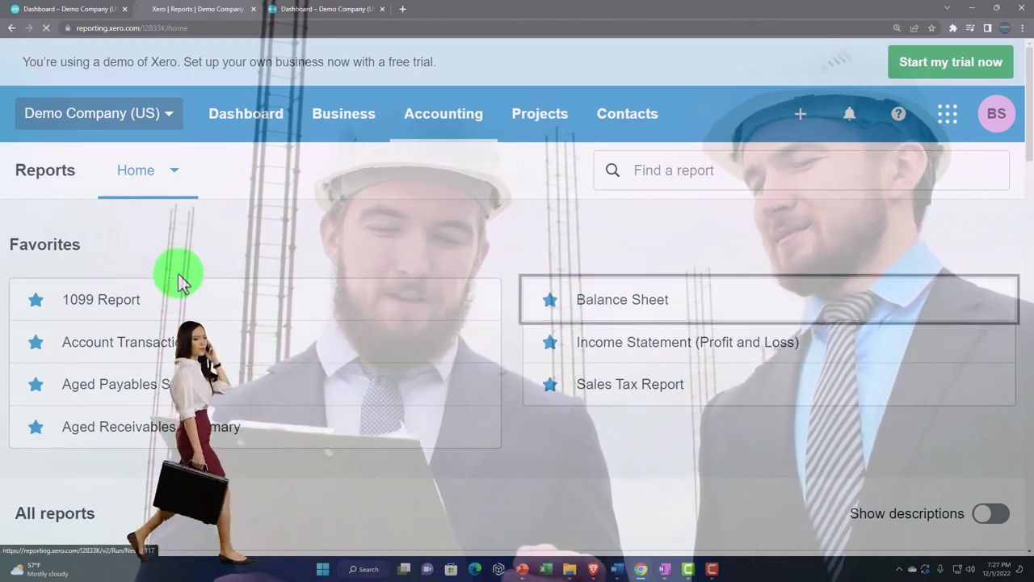
Open the Income Statement (Profit and Loss) report in the third browser tab.
left_click(300, 16)
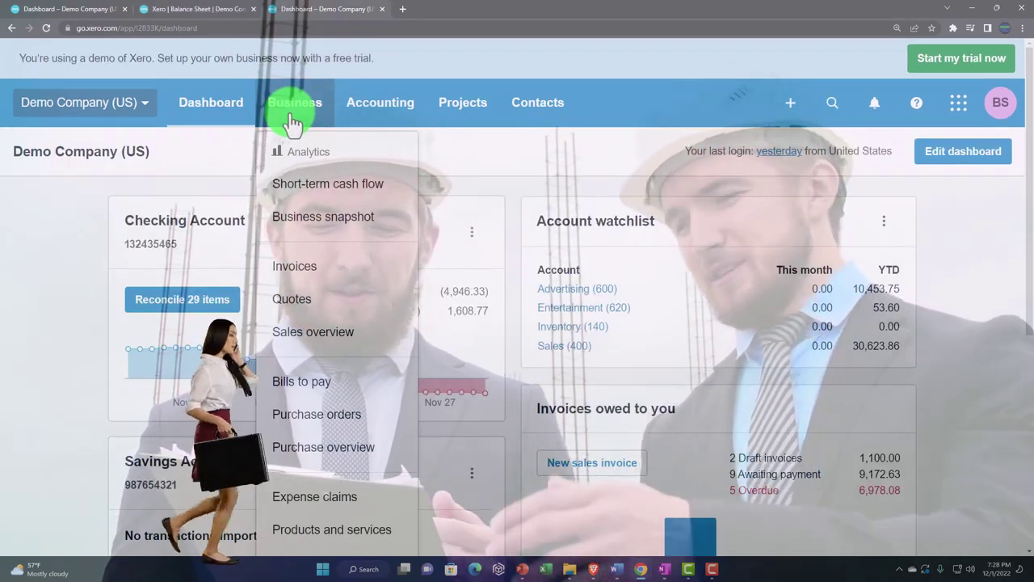
left_click(364, 117)
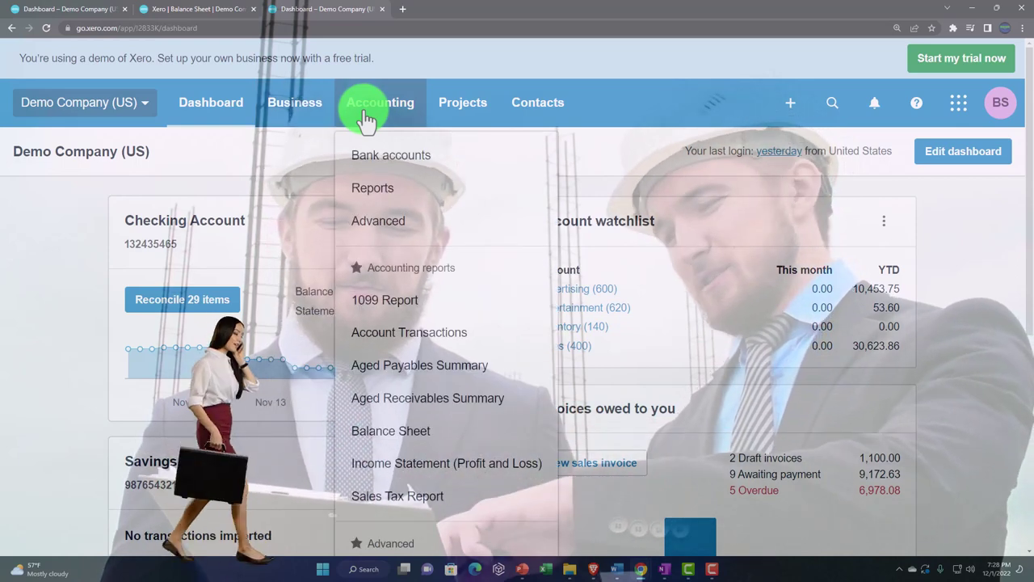
left_click(427, 196)
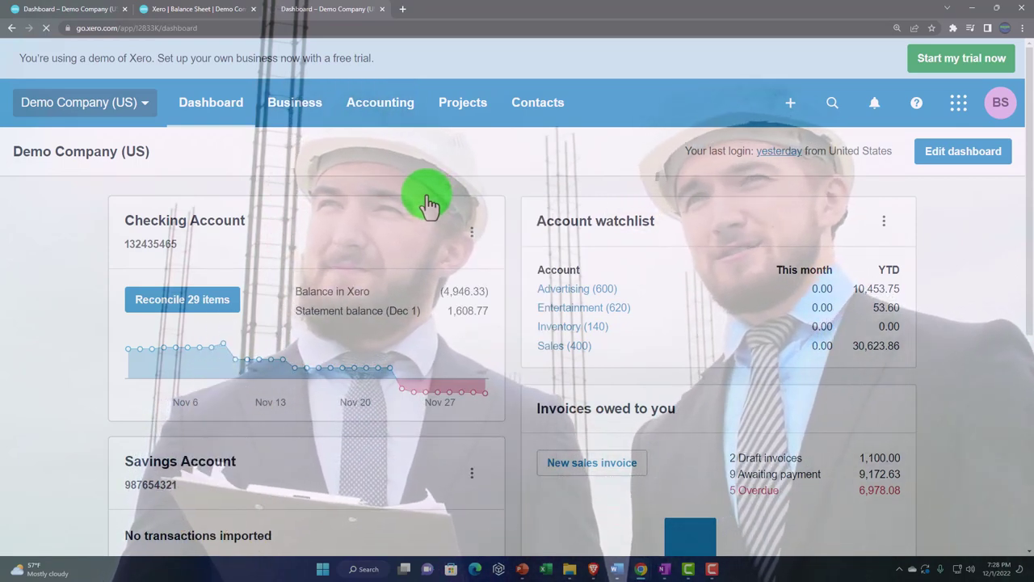
left_click(657, 345)
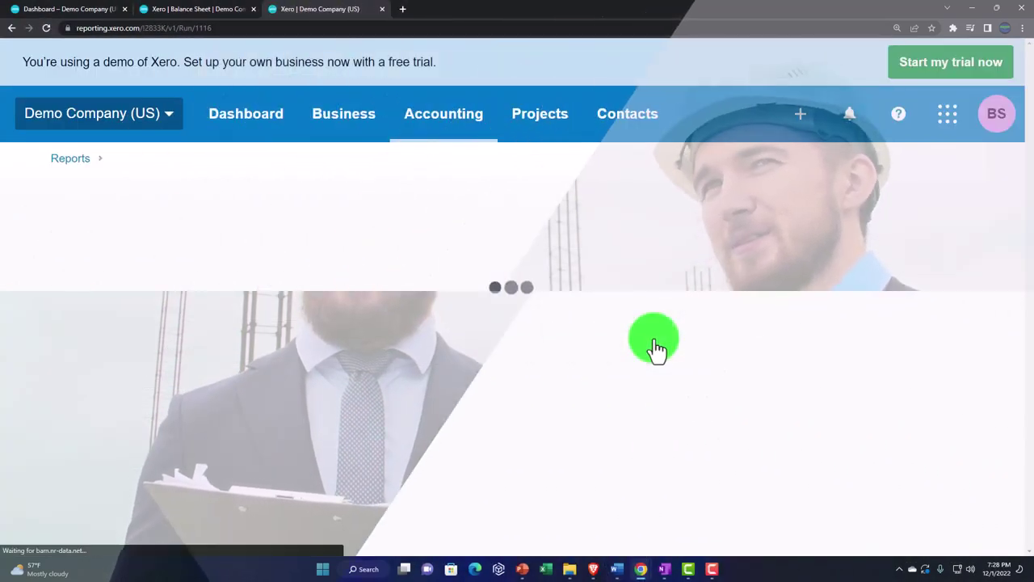
Set the Balance Sheet's date to the custom date Dec 31, 2022 and update the report.
left_click(212, 10)
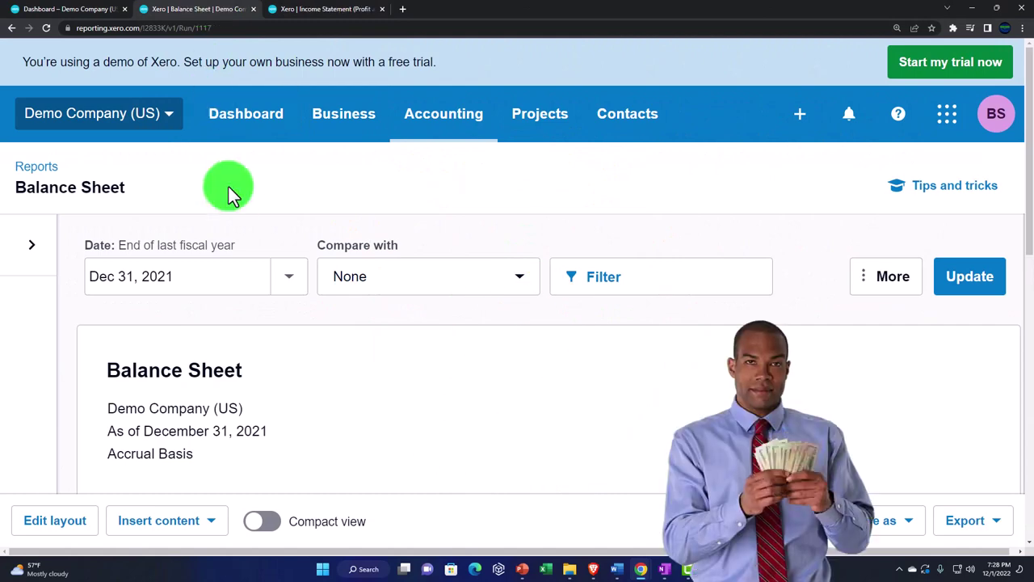
left_click(274, 269)
scroll(328, 363, "down", 1)
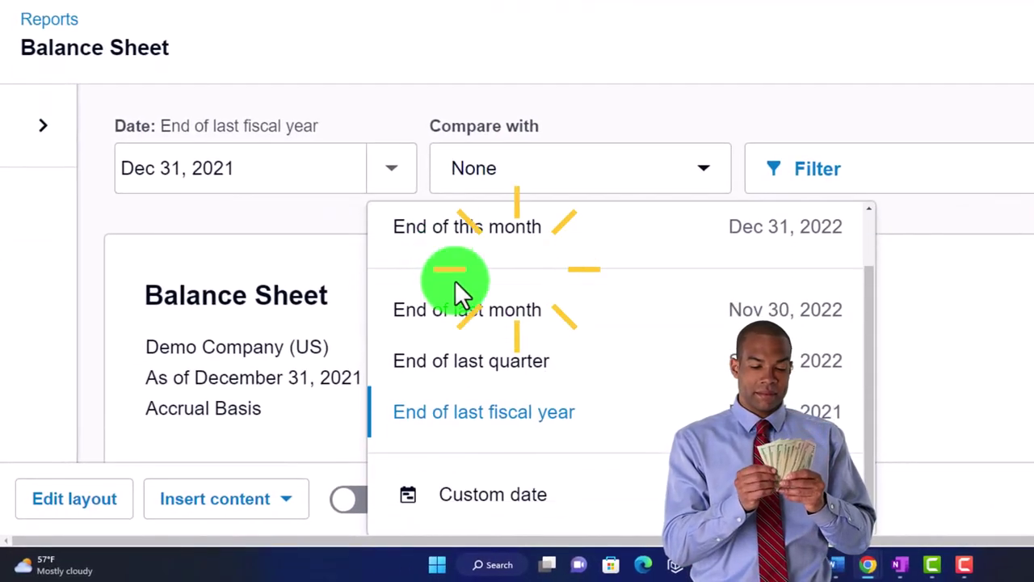
left_click(498, 477)
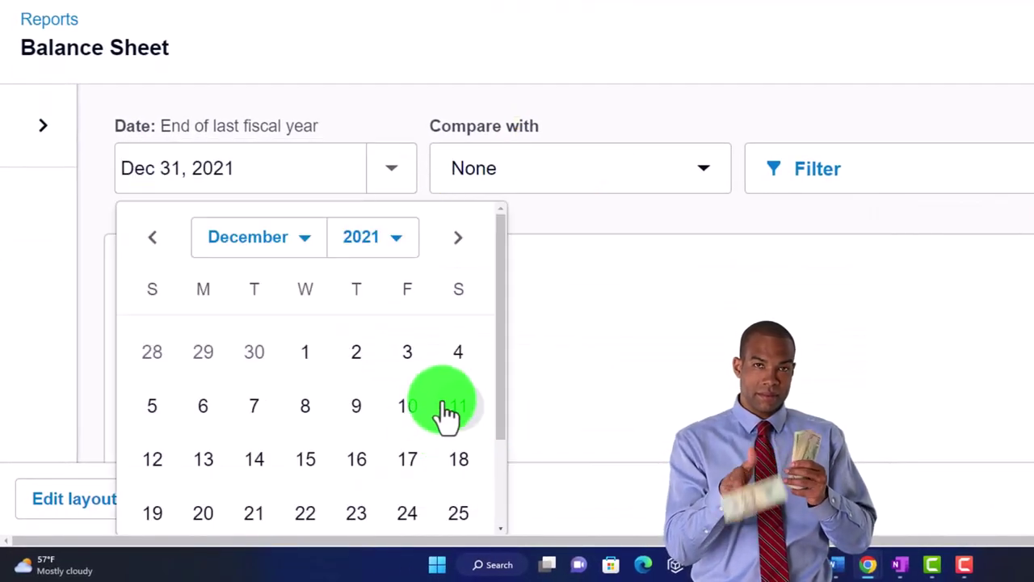
left_click(404, 257)
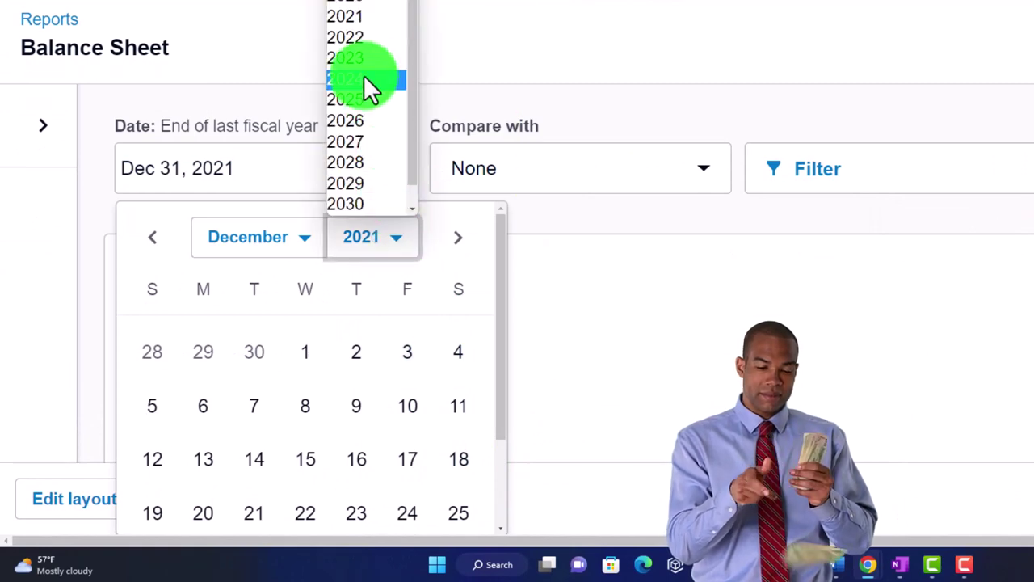
left_click(356, 38)
scroll(363, 350, "down", 2)
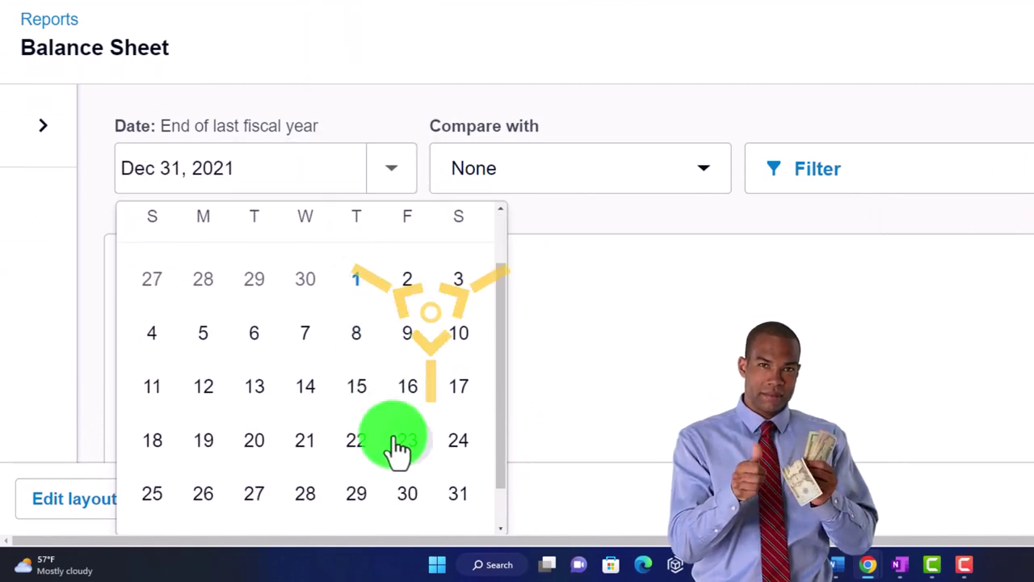
left_click(454, 501)
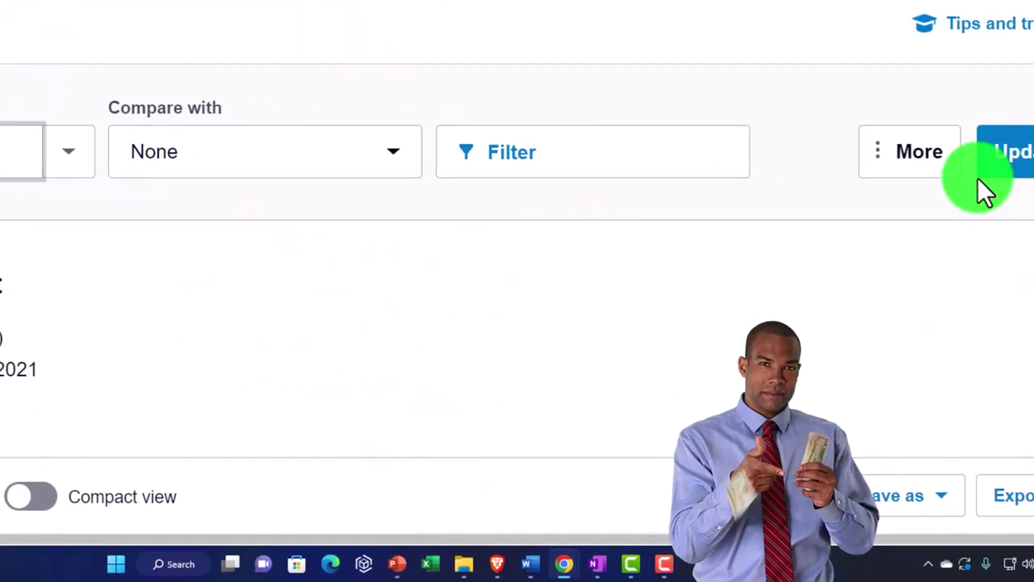
left_click(967, 171)
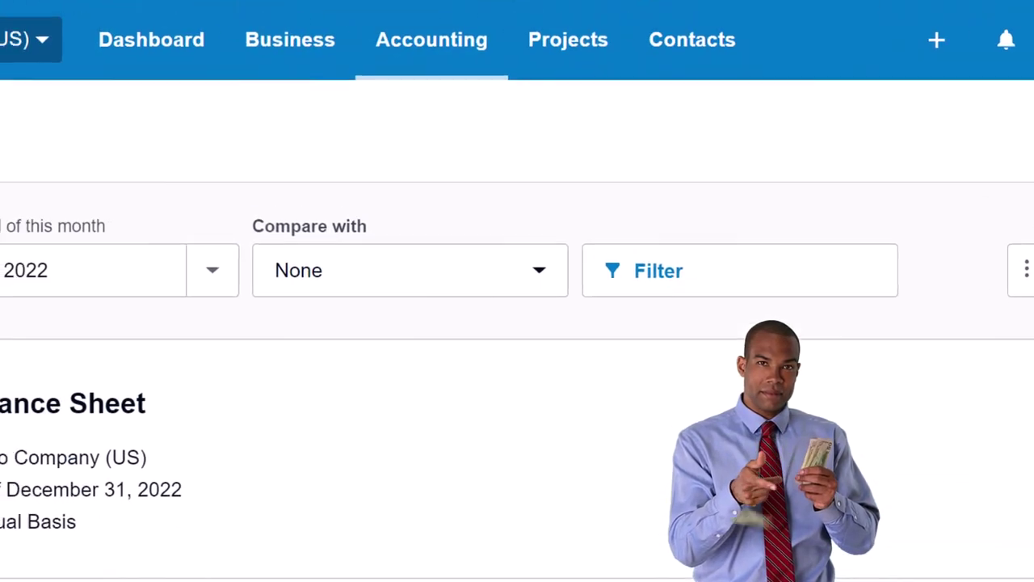
Return to the Demo Company dashboard and review the transaction types available for creating new records.
left_click(106, 28)
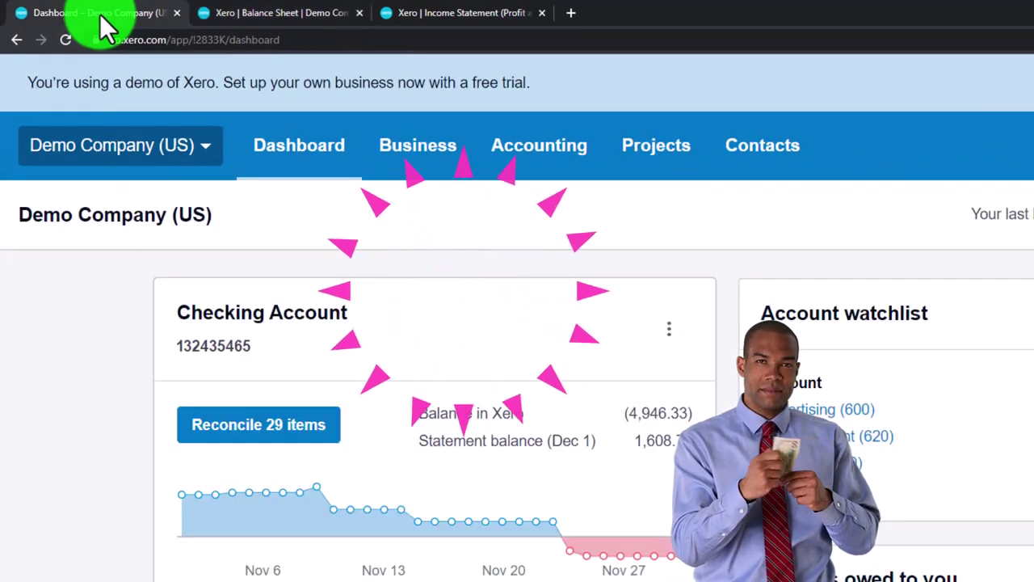
left_click(120, 305)
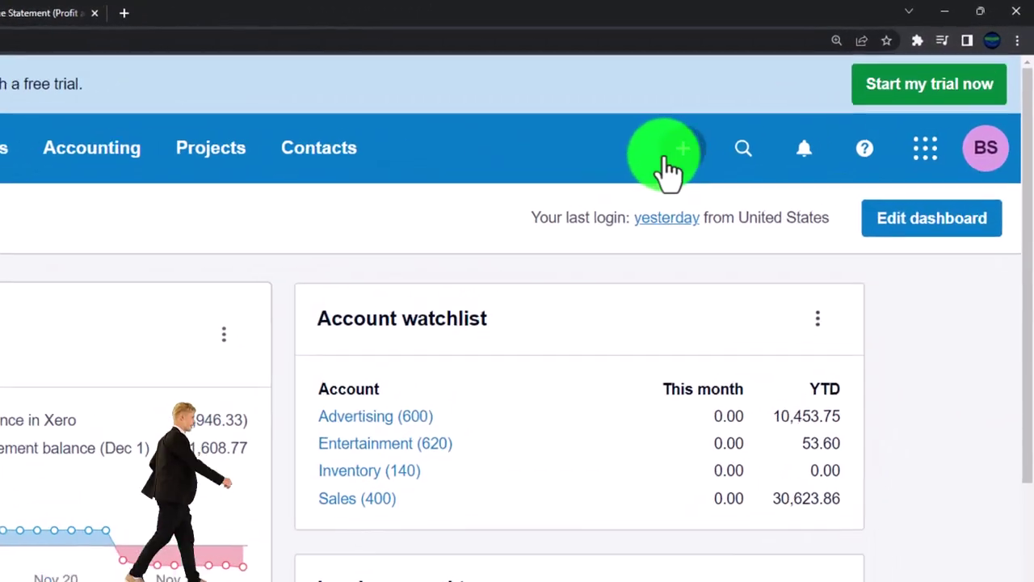
left_click(790, 102)
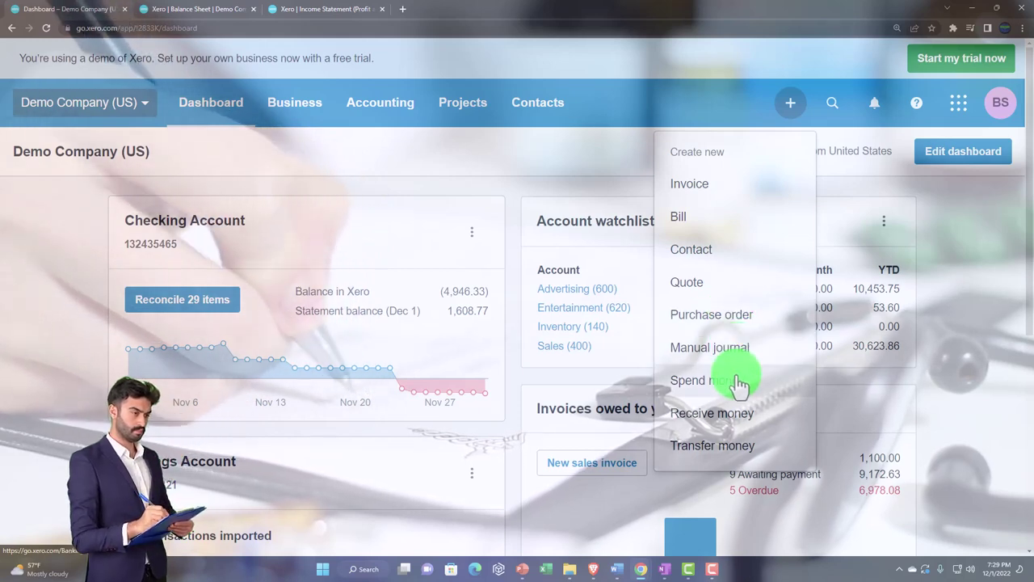
left_click(939, 342)
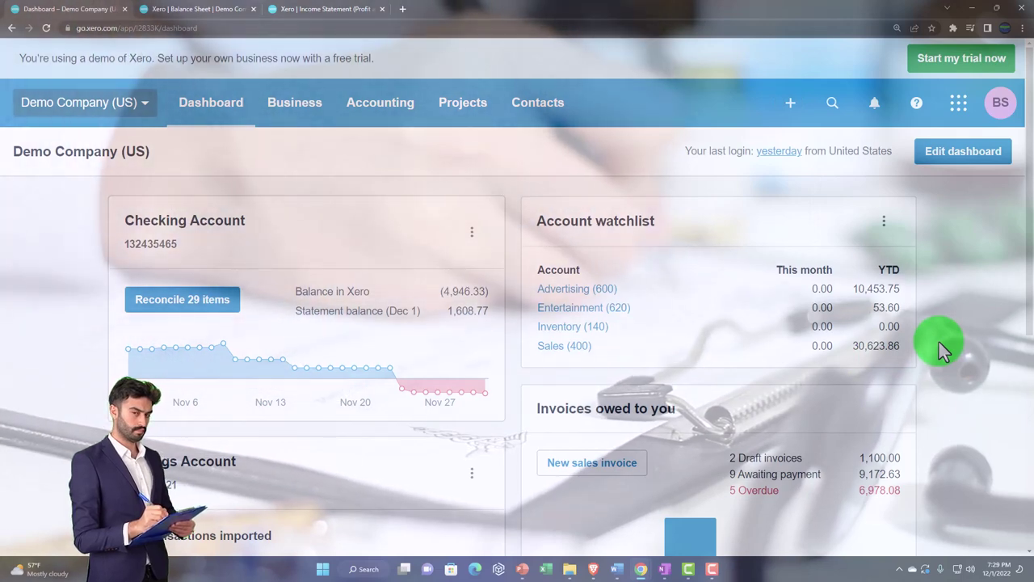
Switch to OneNote, examine the flowchart of vendor, customer and employee cycles, and return to Xero.
mouse_move(696, 542)
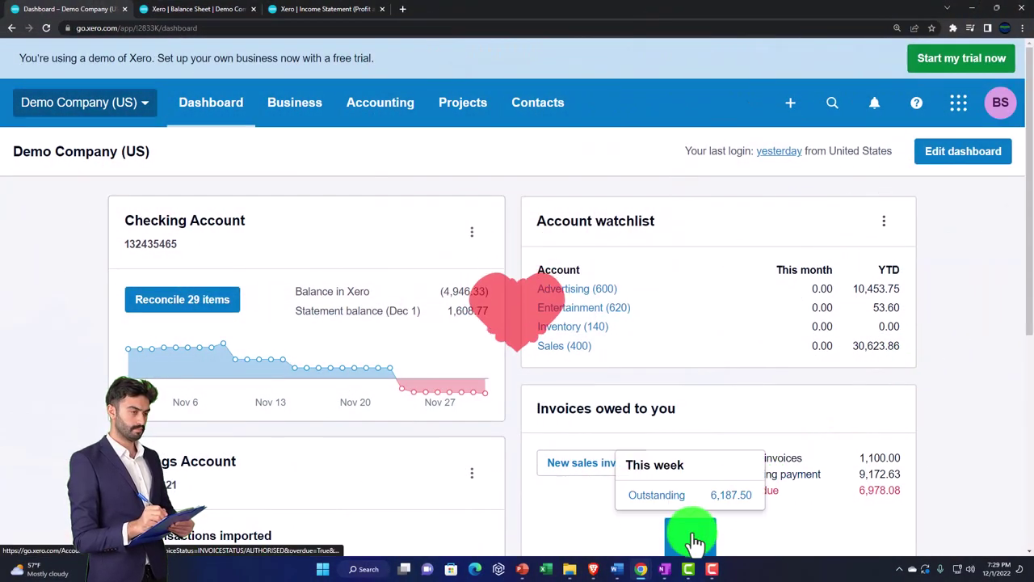
left_click(665, 569)
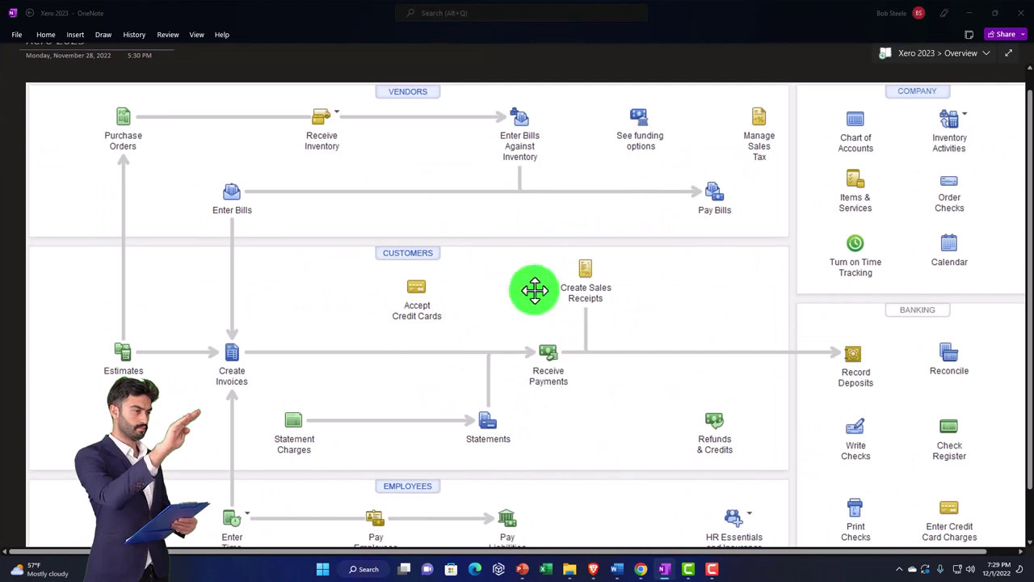
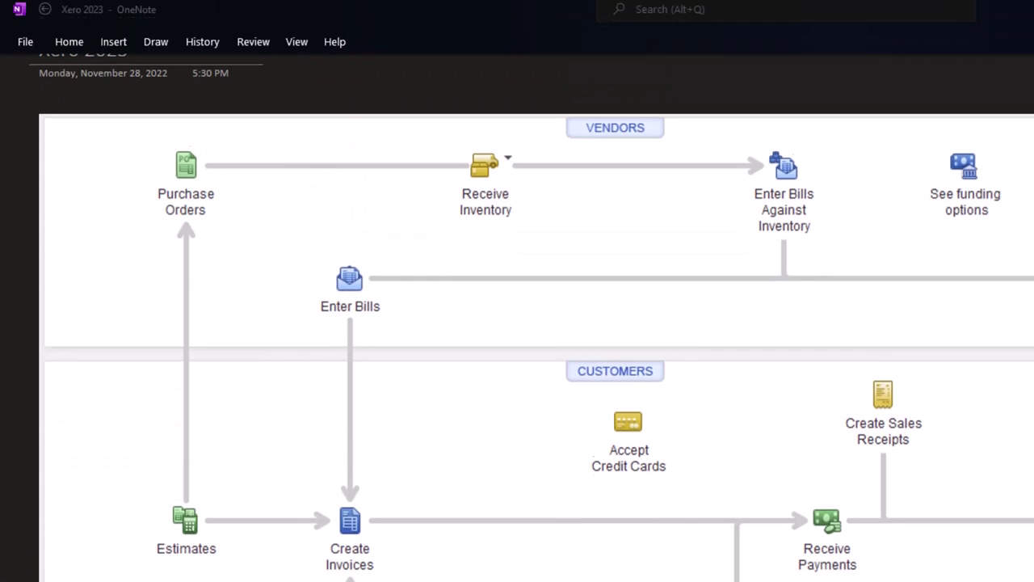
left_click(434, 18)
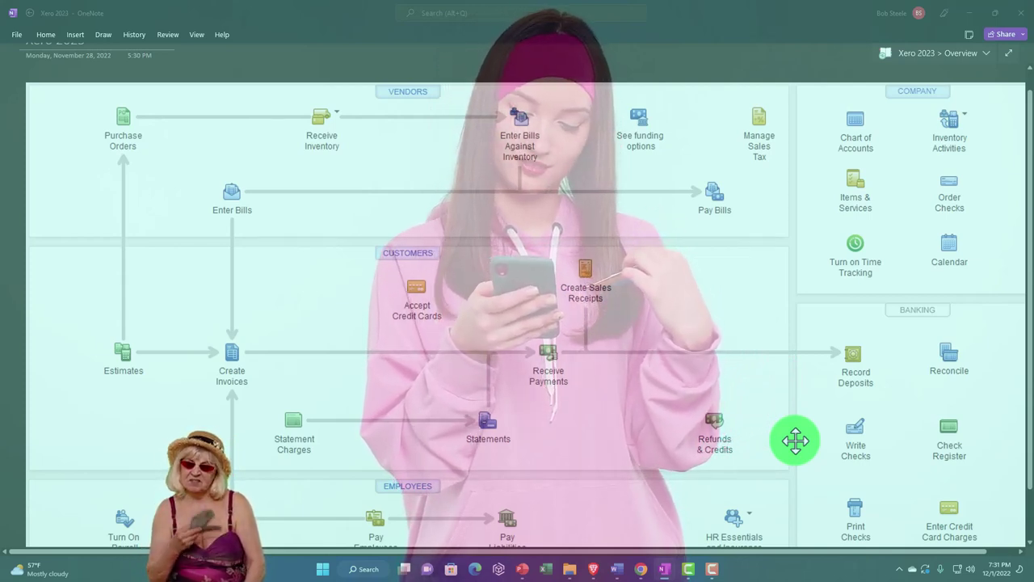
left_click(964, 11)
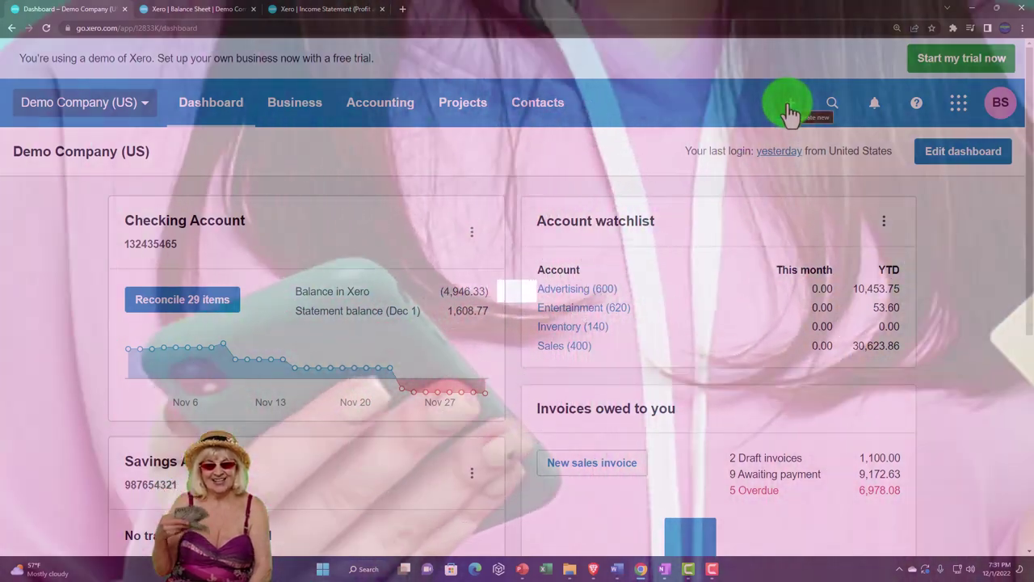
Start a new Spend Money transaction from the Checking Account and enter AAA as the payee.
left_click(788, 113)
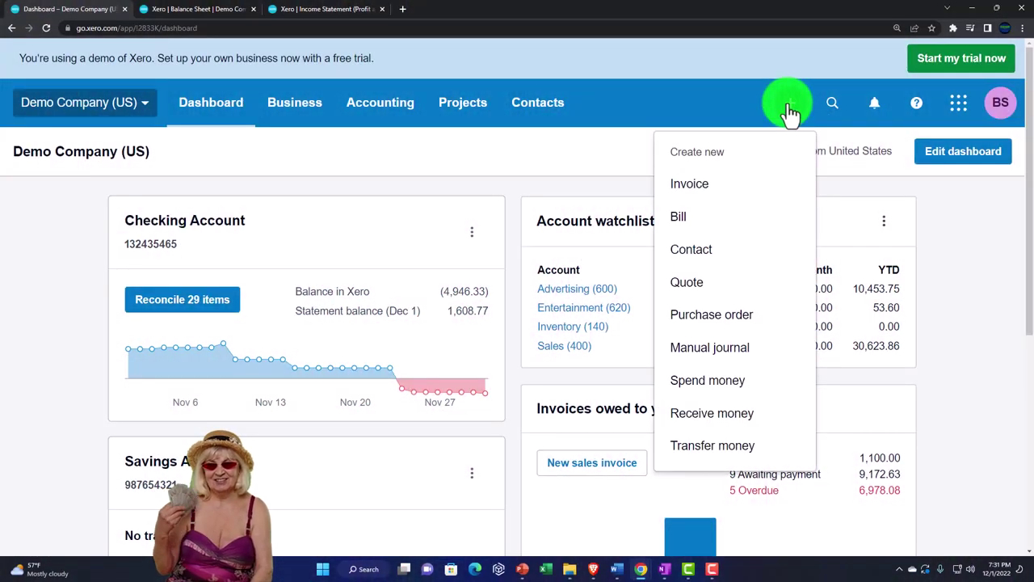
left_click(730, 394)
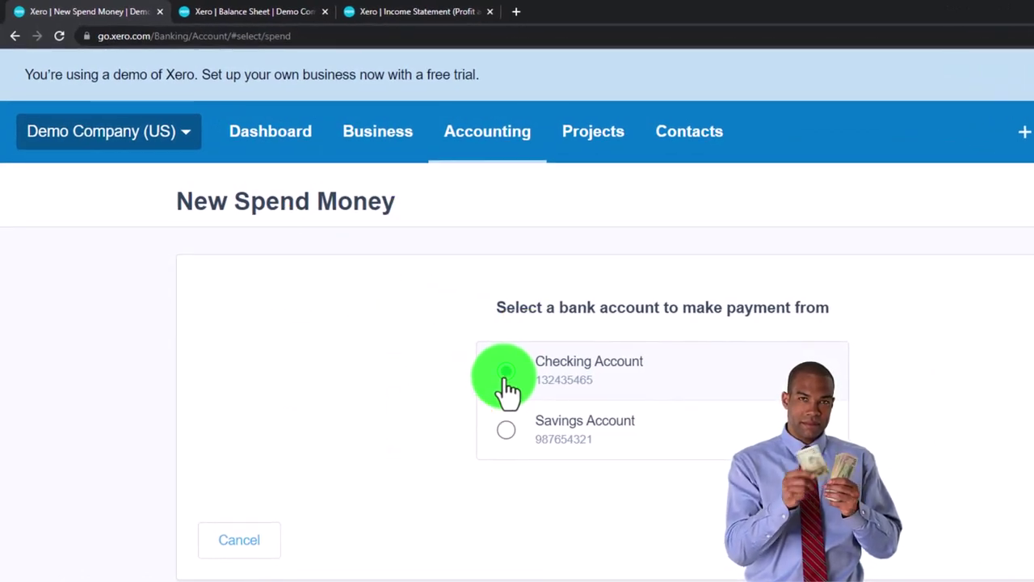
left_click(506, 374)
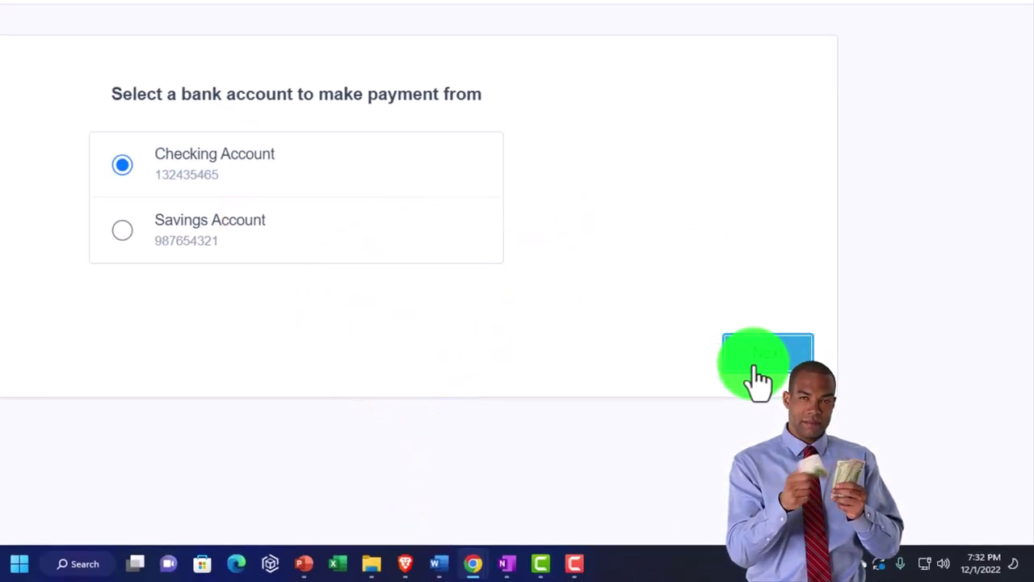
left_click(757, 373)
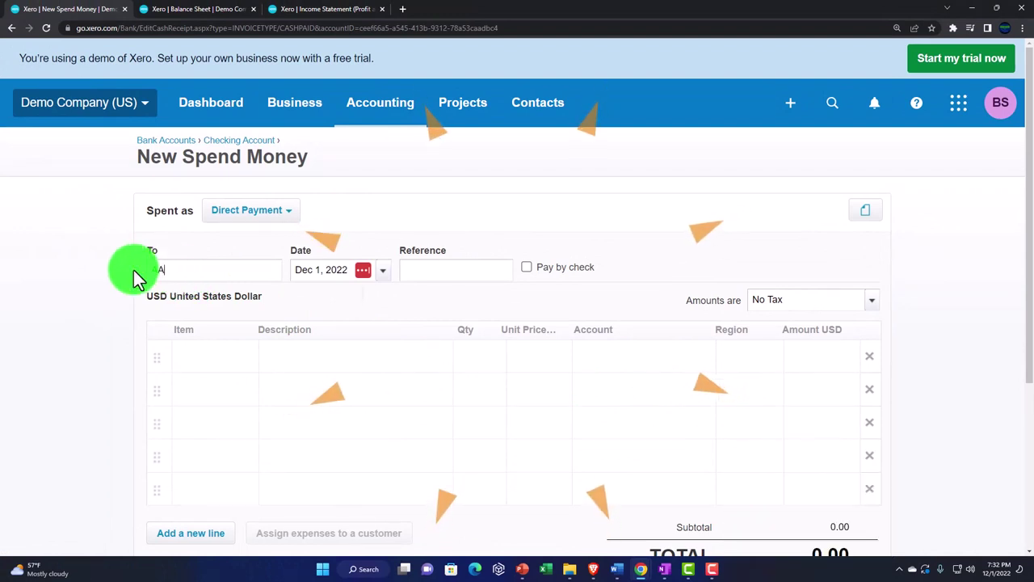
type("AAA")
key("Tab")
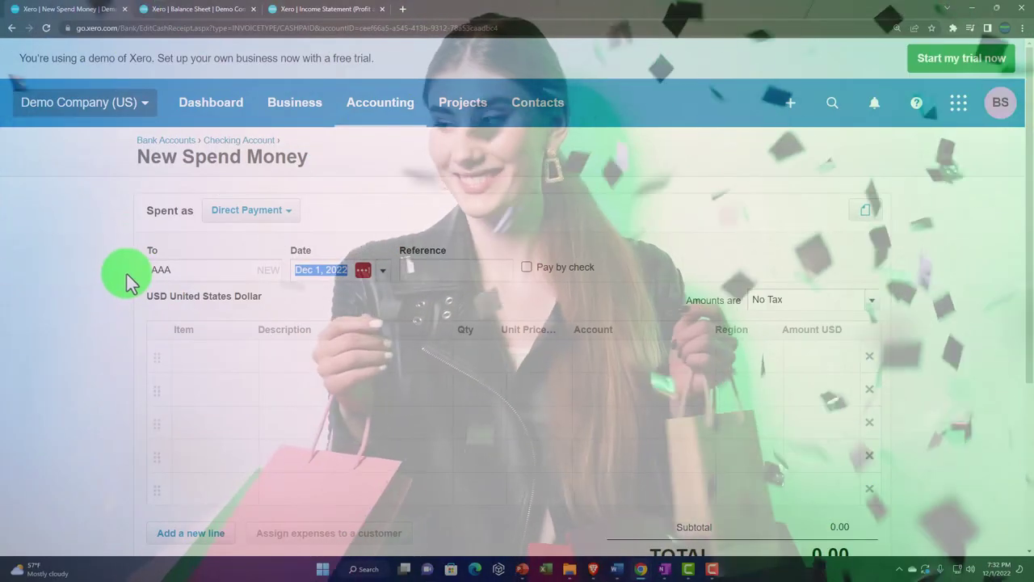
Move past the transaction date and review the available Spent as payment types, leaving Direct Payment selected.
key("Tab")
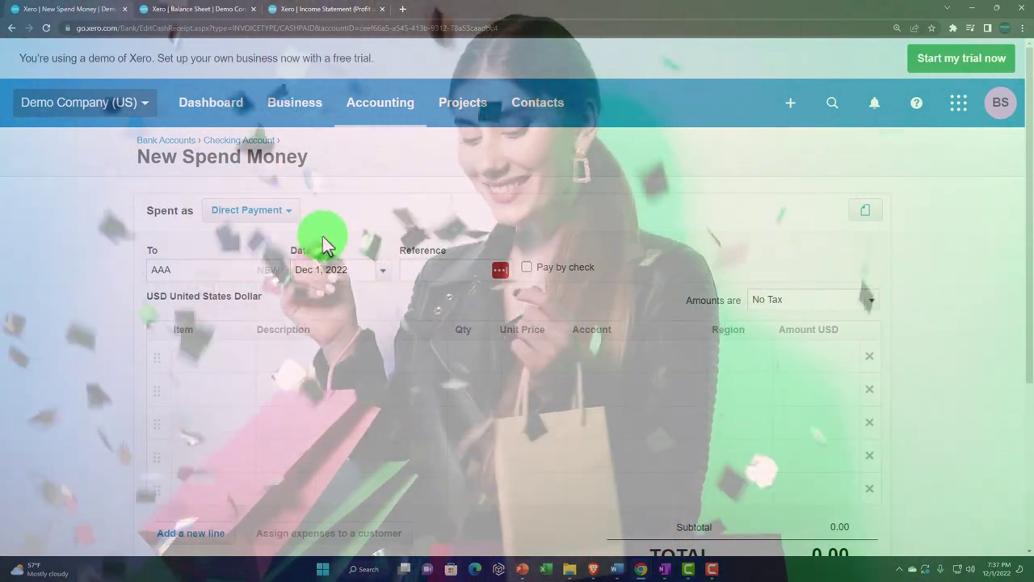
left_click(295, 217)
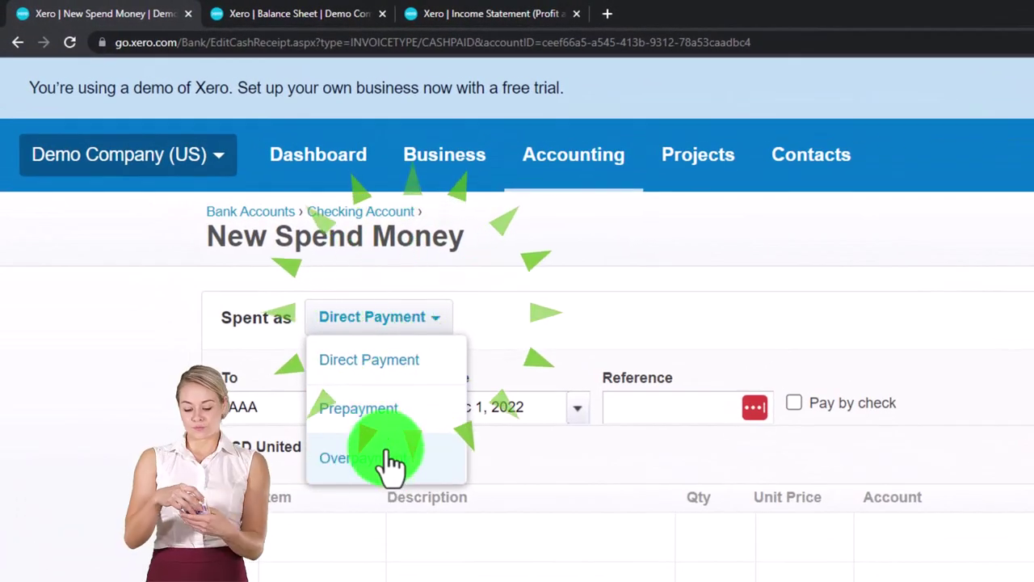
left_click(358, 379)
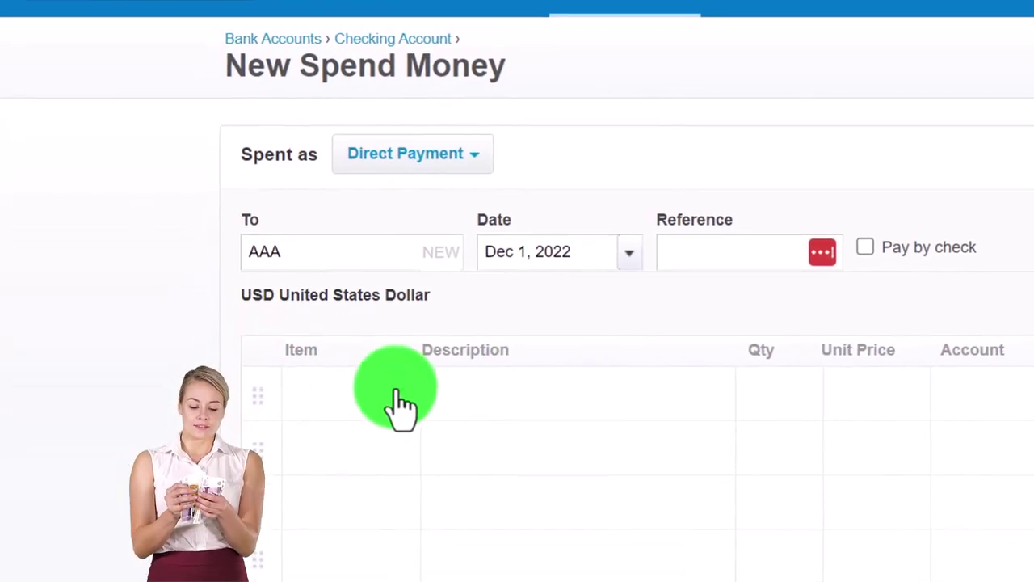
Browse the inventory and service items available for the first transaction line without choosing one.
left_click(402, 404)
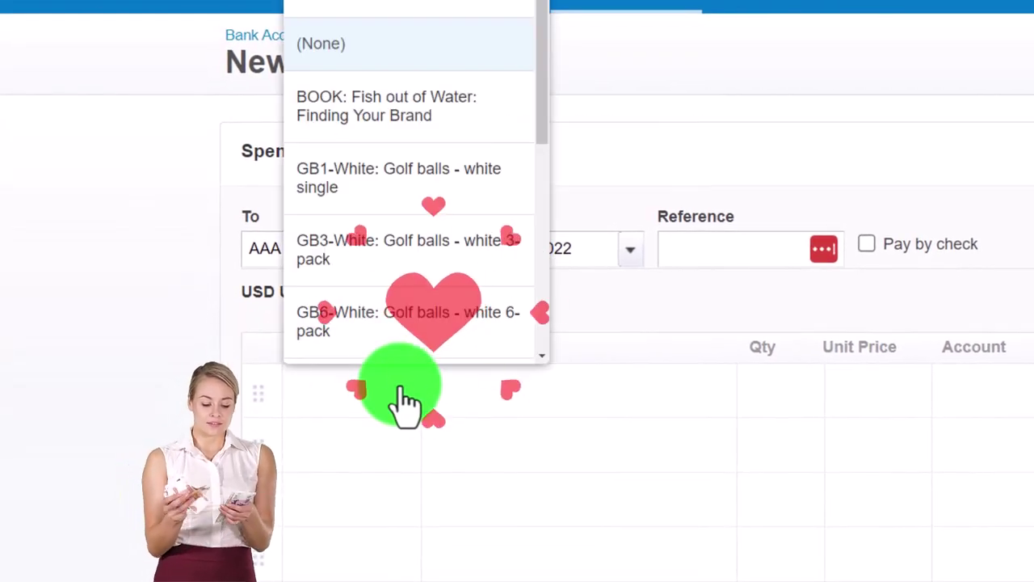
scroll(415, 259, "down", 2)
scroll(412, 259, "down", 5)
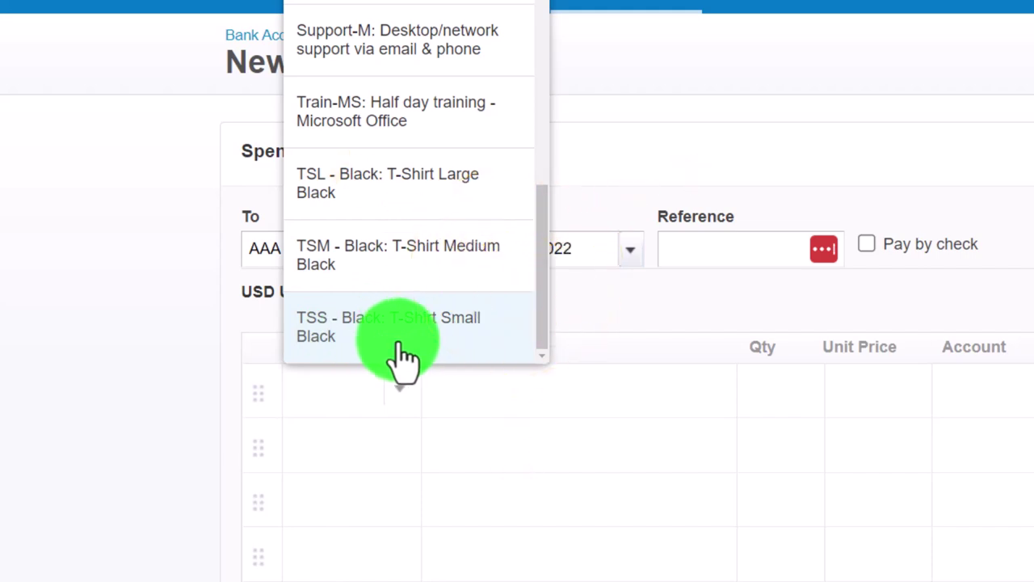
left_click(166, 373)
Fill in the first line with quantity 1, unit price 400 and the account 644 - Utilities.
left_click(572, 394)
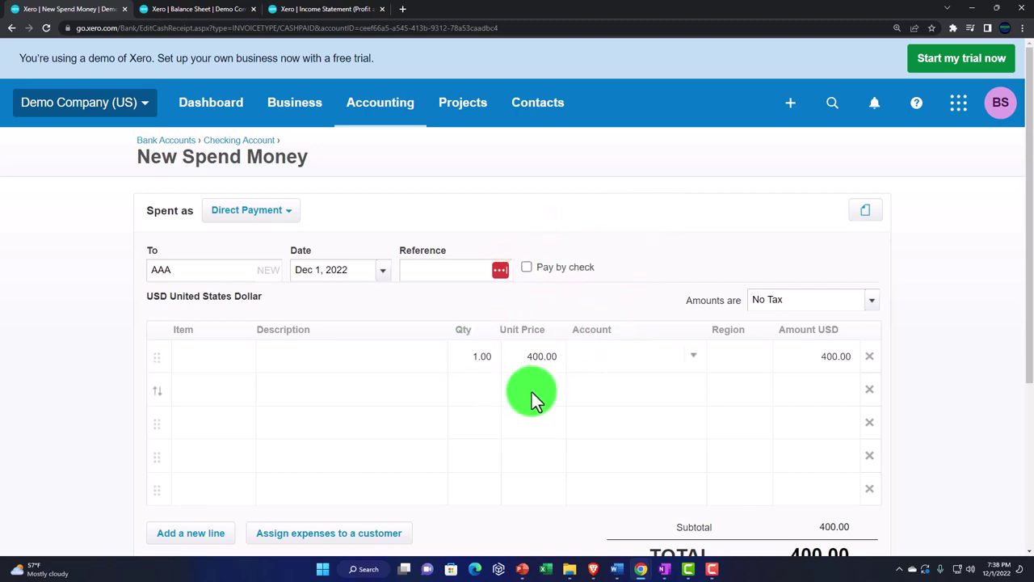
left_click(699, 367)
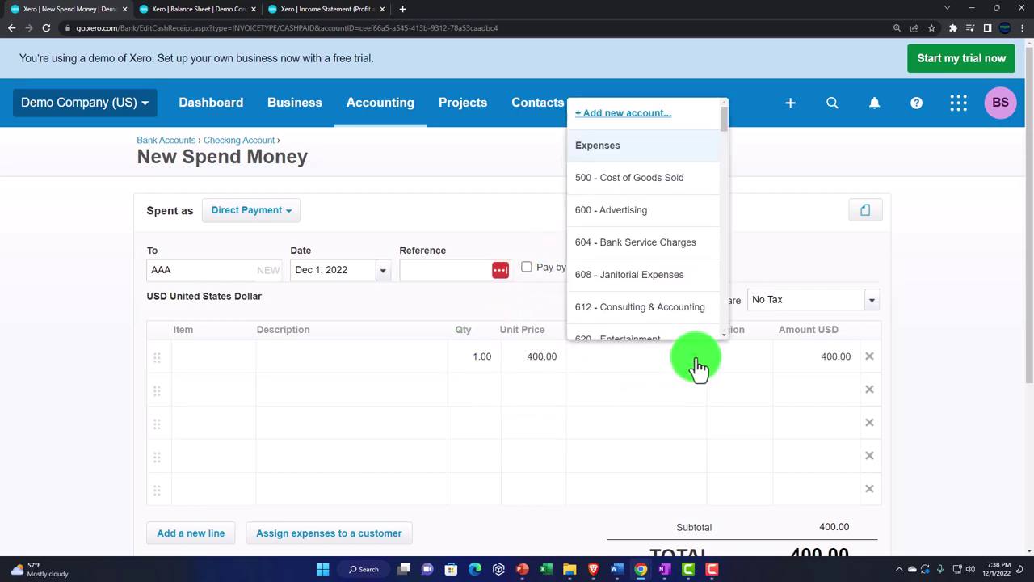
type("ut")
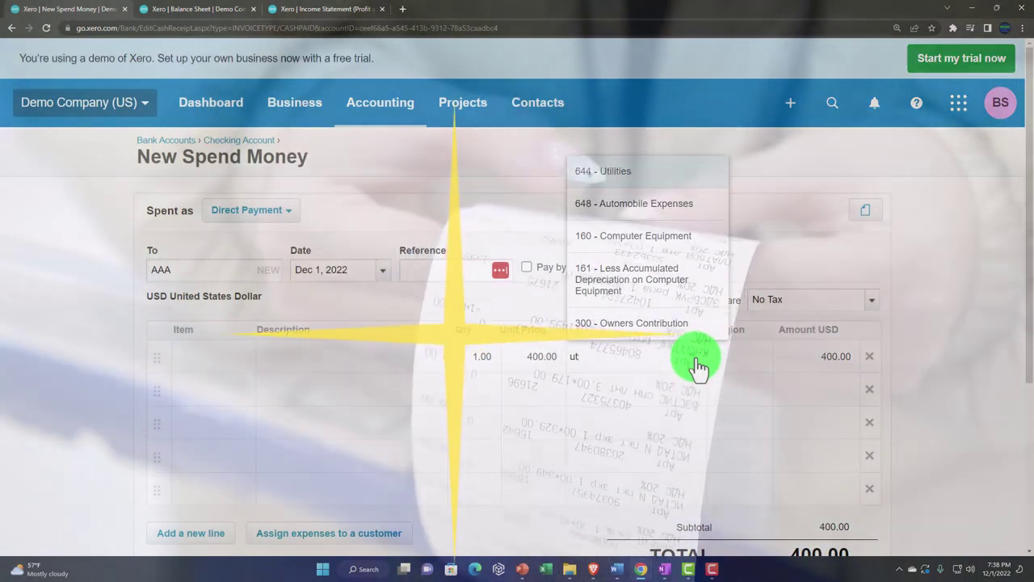
type("i")
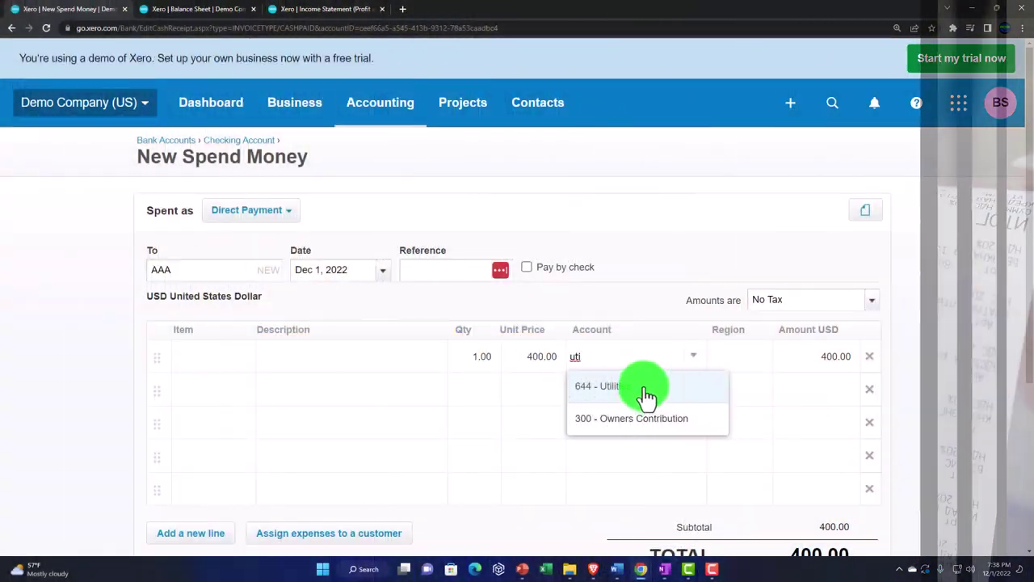
left_click(647, 395)
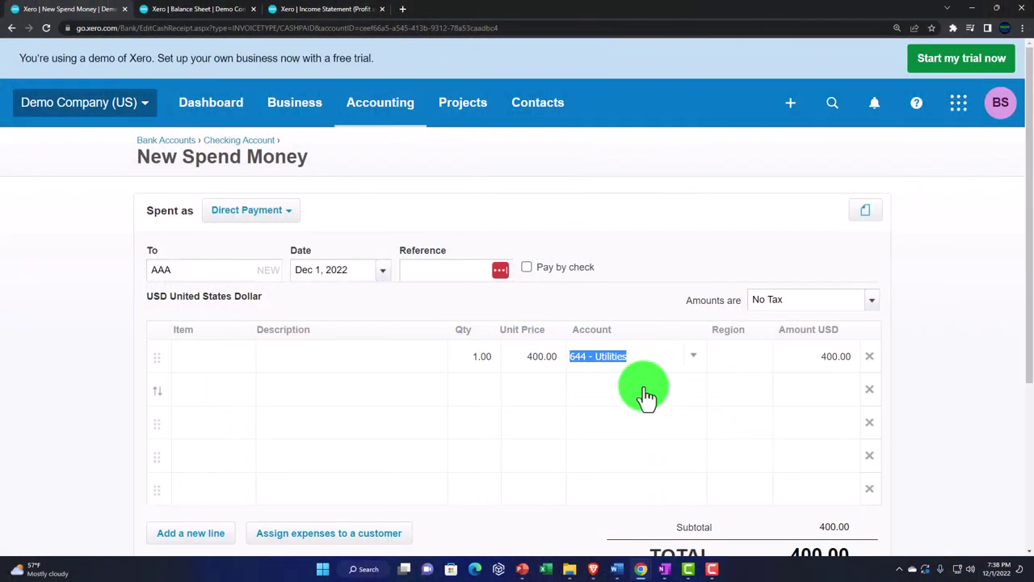
key("Tab")
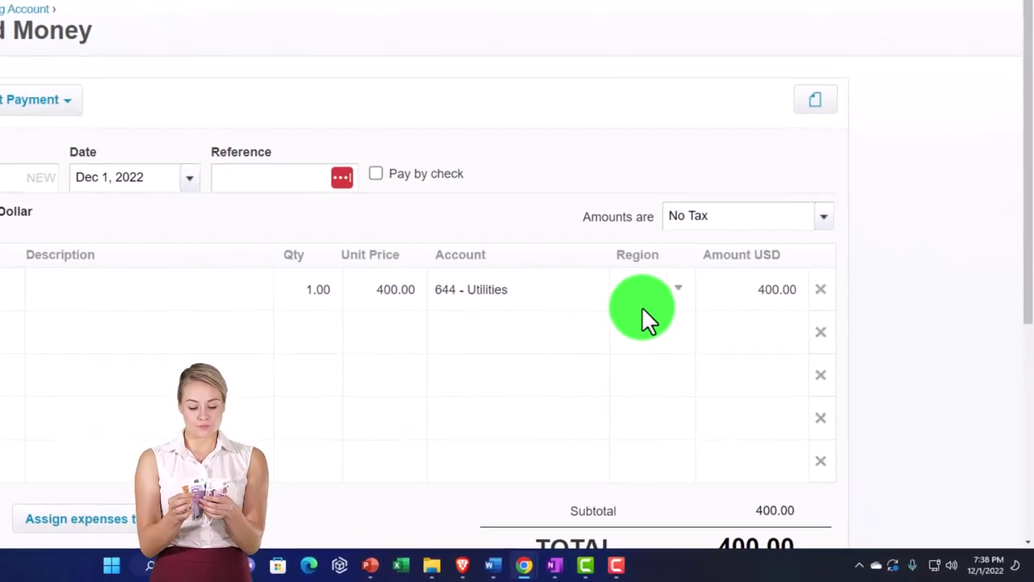
Review the spend money form and its options for attaching related files, without adding a file.
scroll(567, 338, "down", 1)
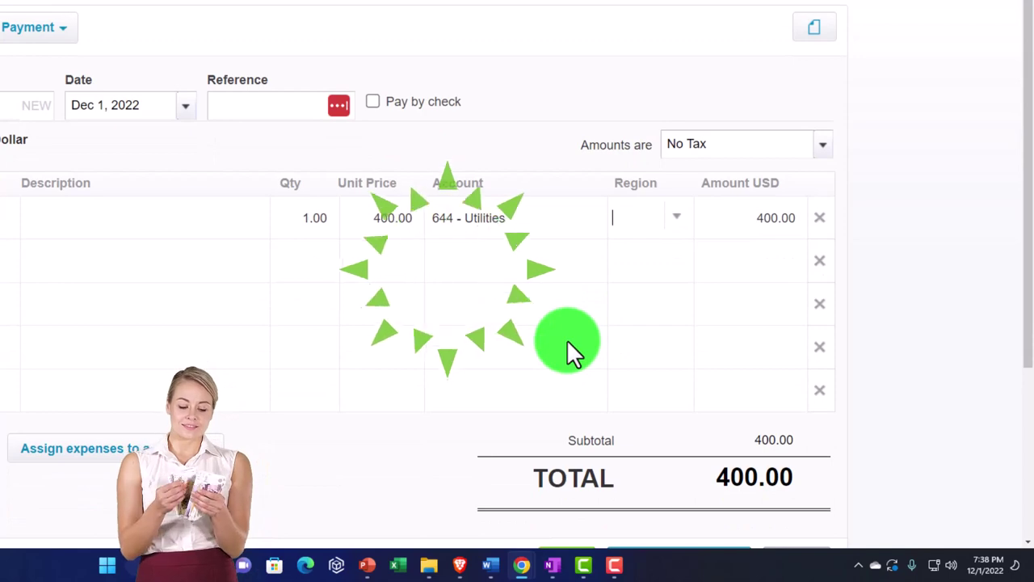
scroll(567, 340, "up", 1)
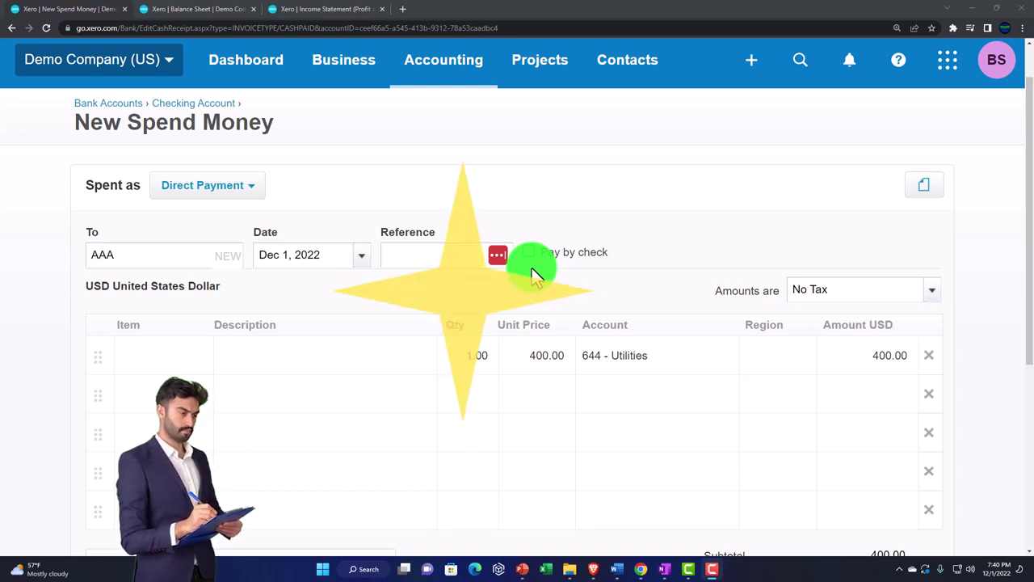
scroll(532, 271, "down", 1)
scroll(531, 268, "up", 1)
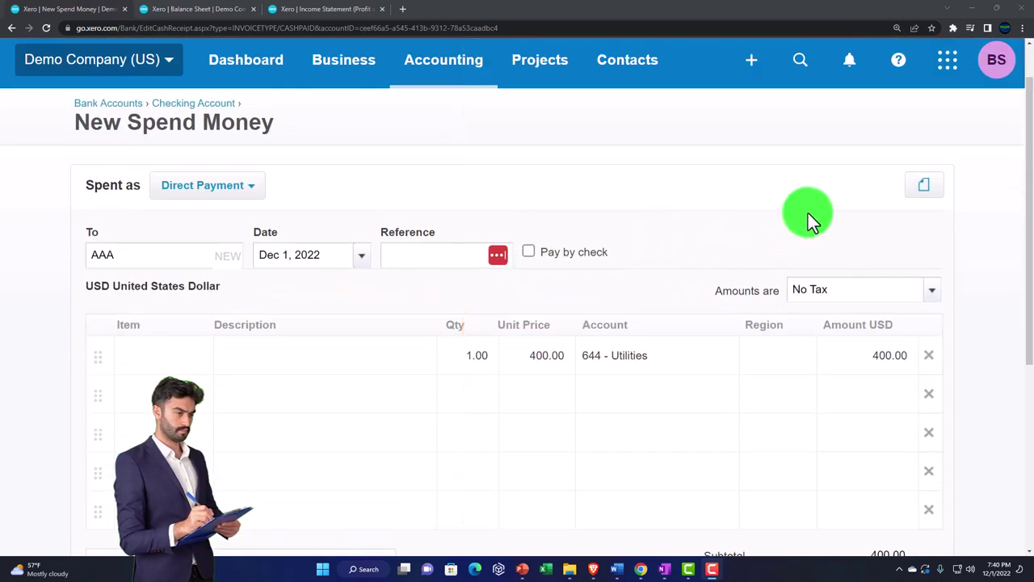
left_click(917, 194)
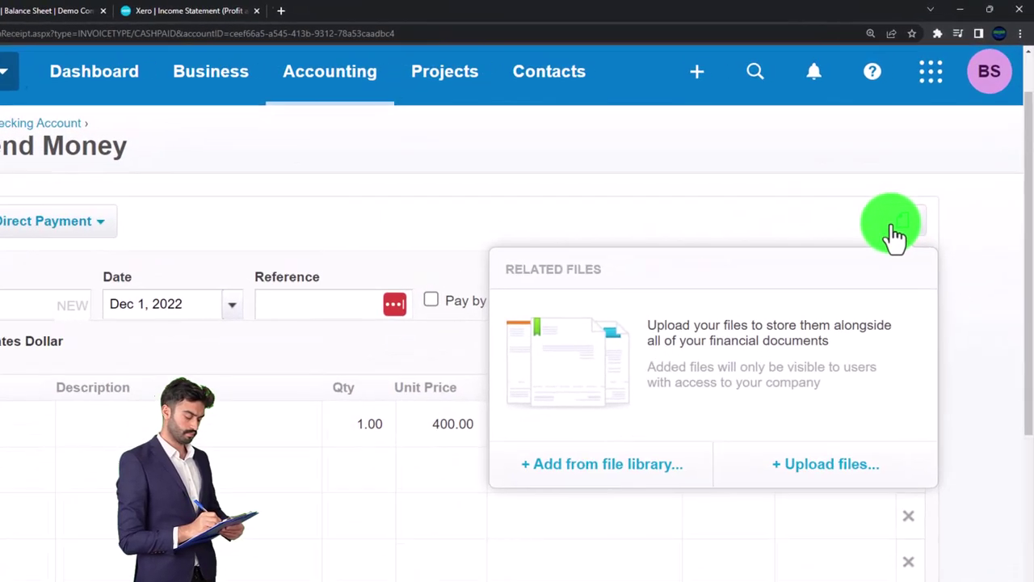
left_click(826, 224)
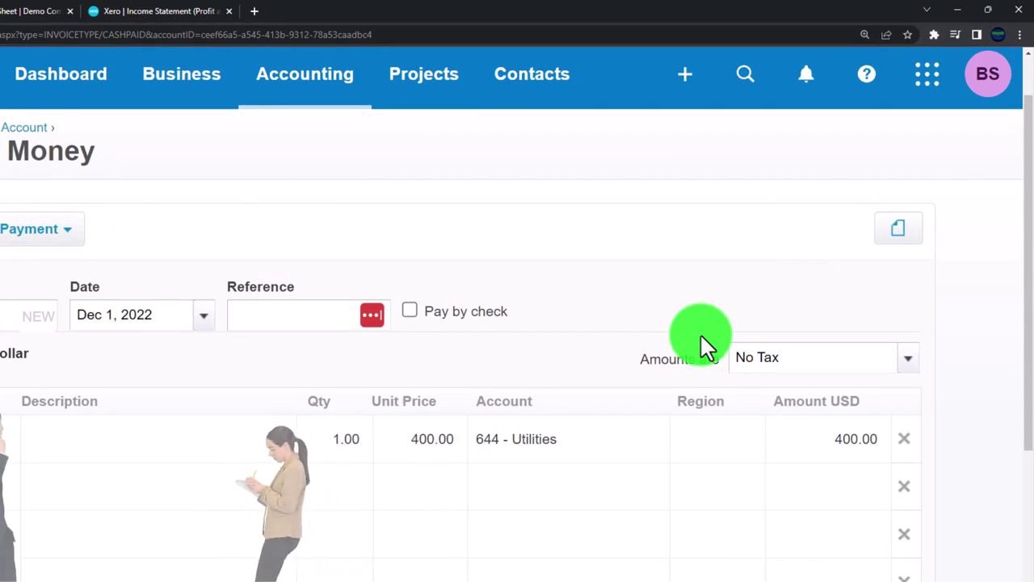
Check the option to assign the expense to a customer, close it without assigning one, and save the spend money transaction.
scroll(700, 333, "down", 3)
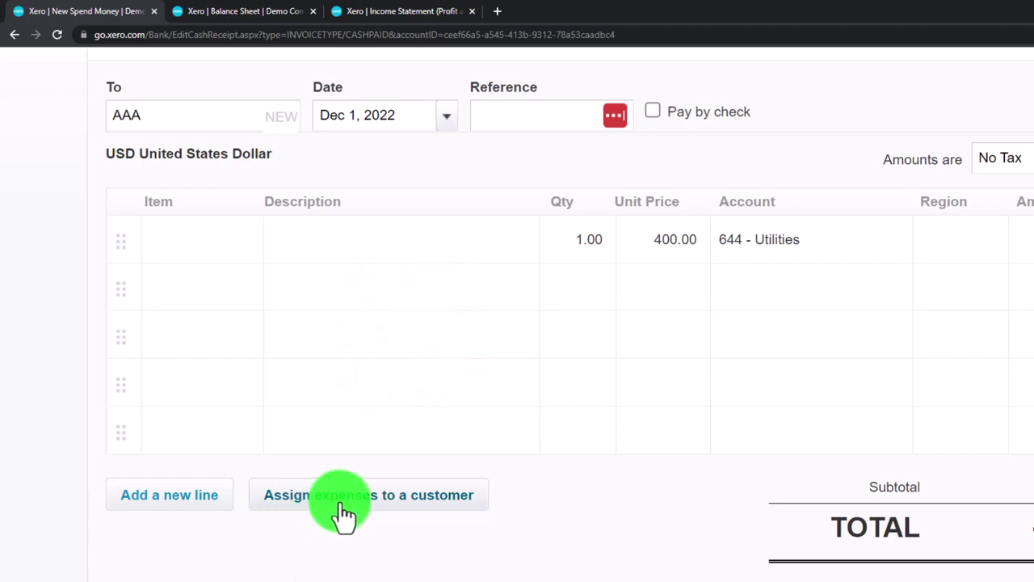
left_click(341, 501)
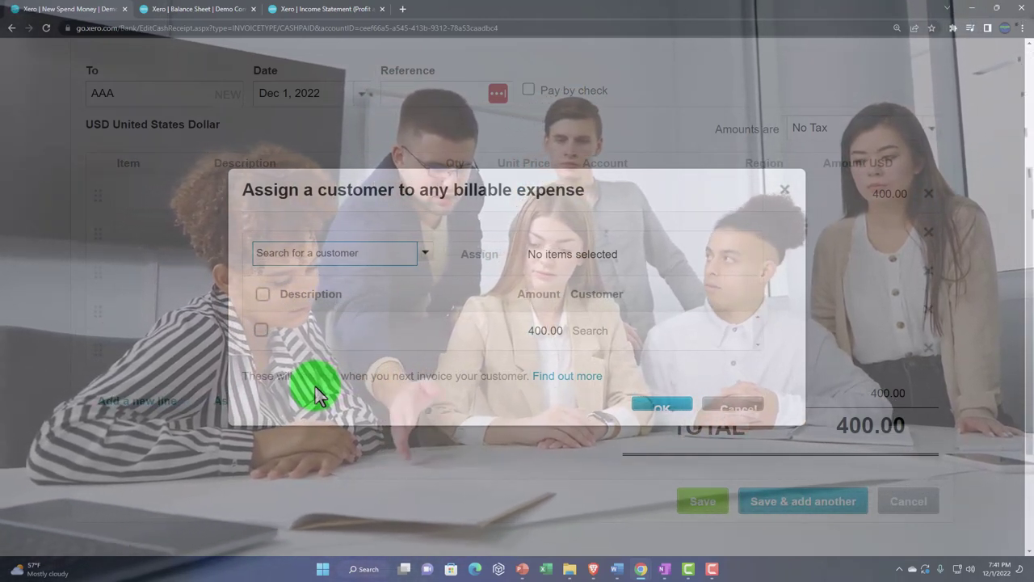
left_click(784, 212)
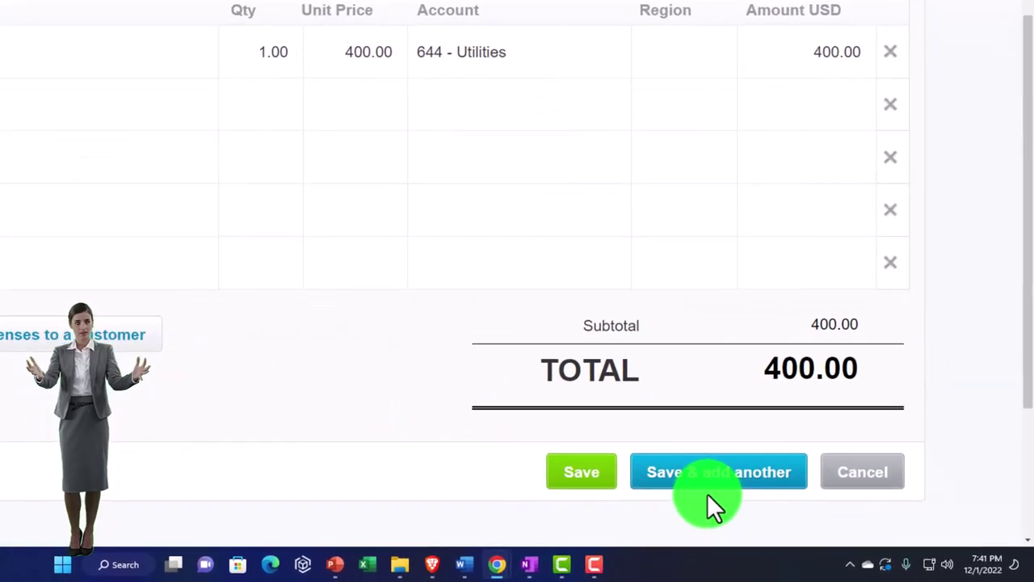
left_click(595, 483)
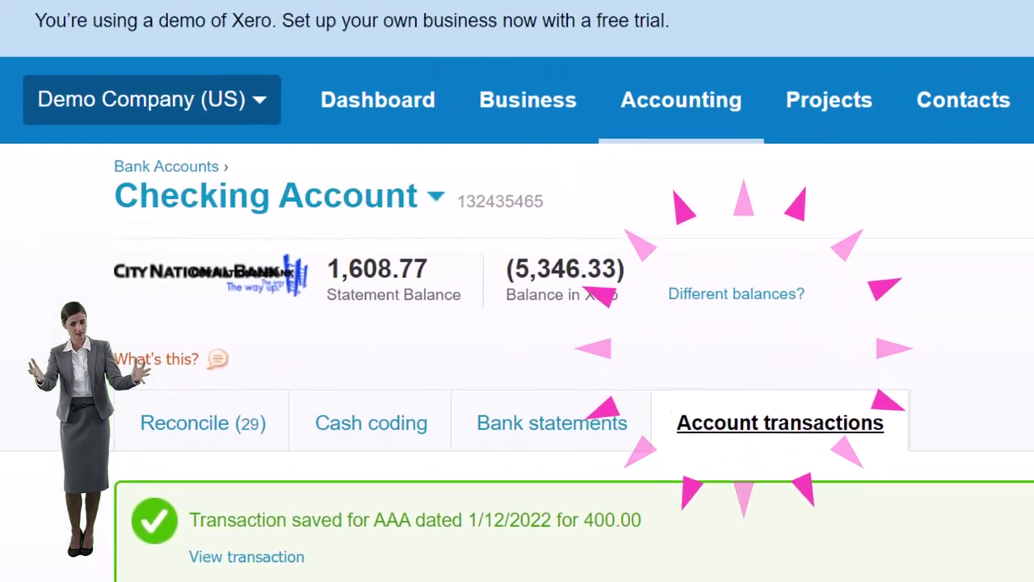
Update the Balance Sheet report and locate the Checking Account under current liabilities.
left_click(323, 29)
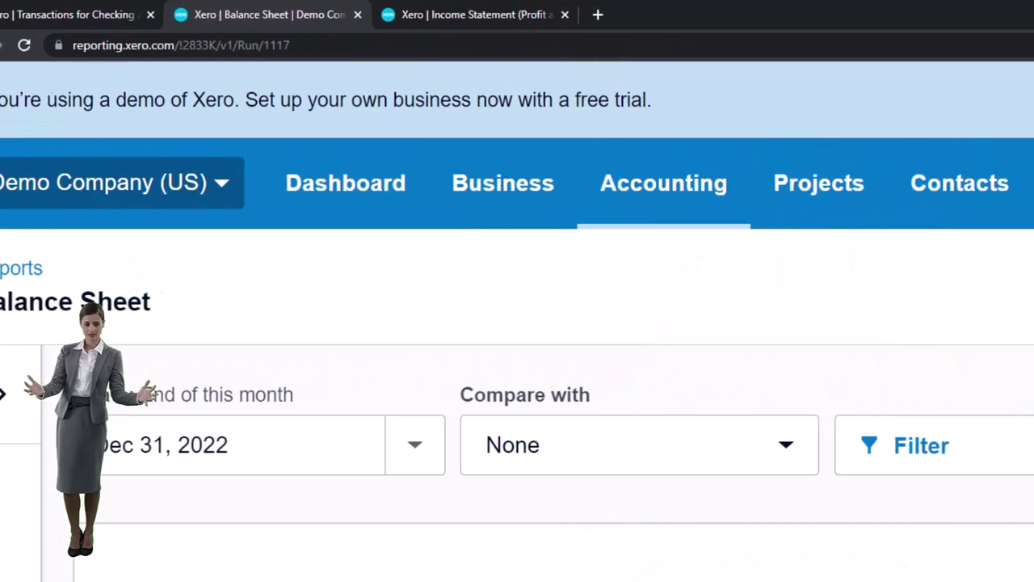
left_click(1020, 463)
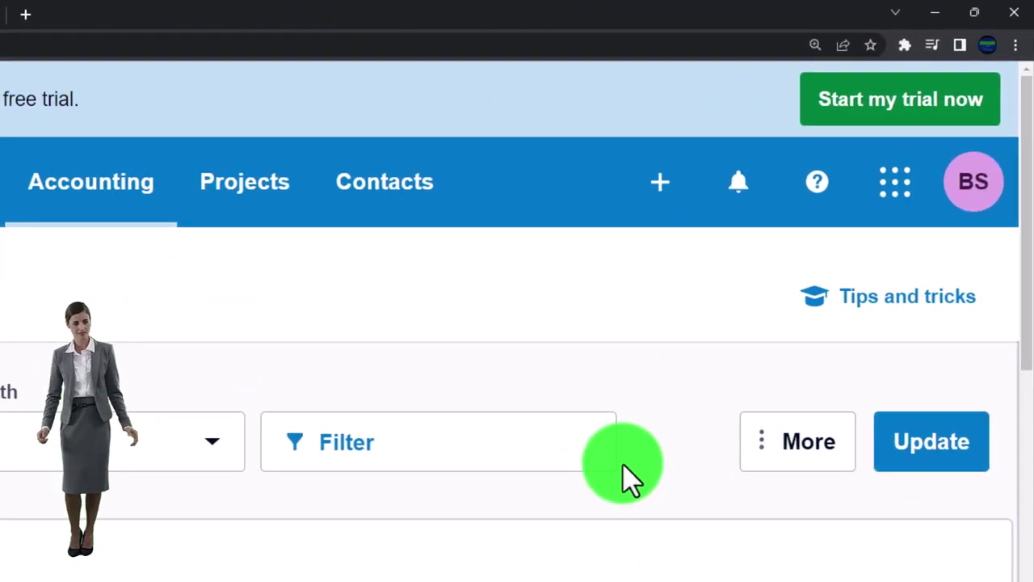
scroll(630, 478, "down", 5)
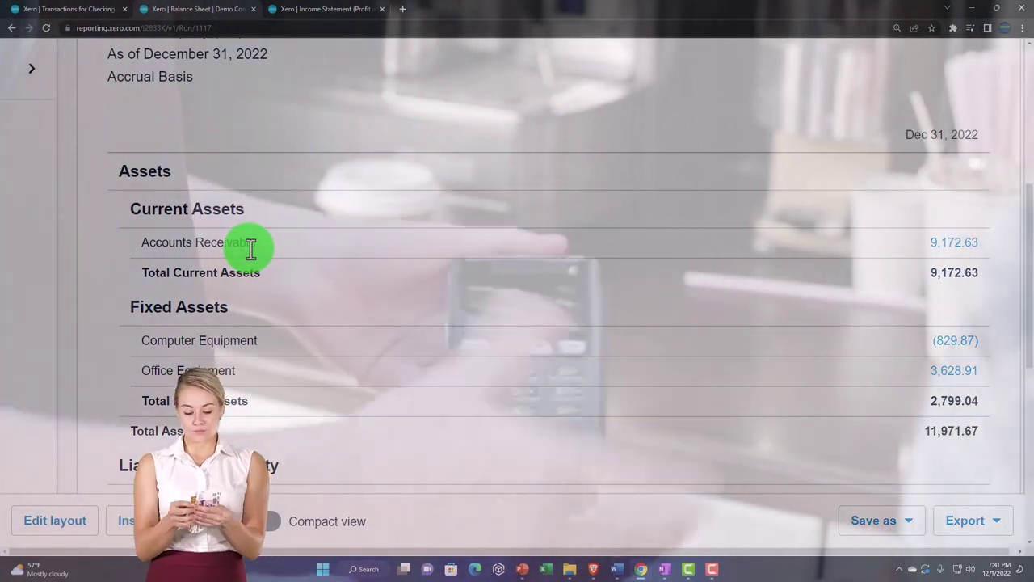
scroll(250, 248, "down", 3)
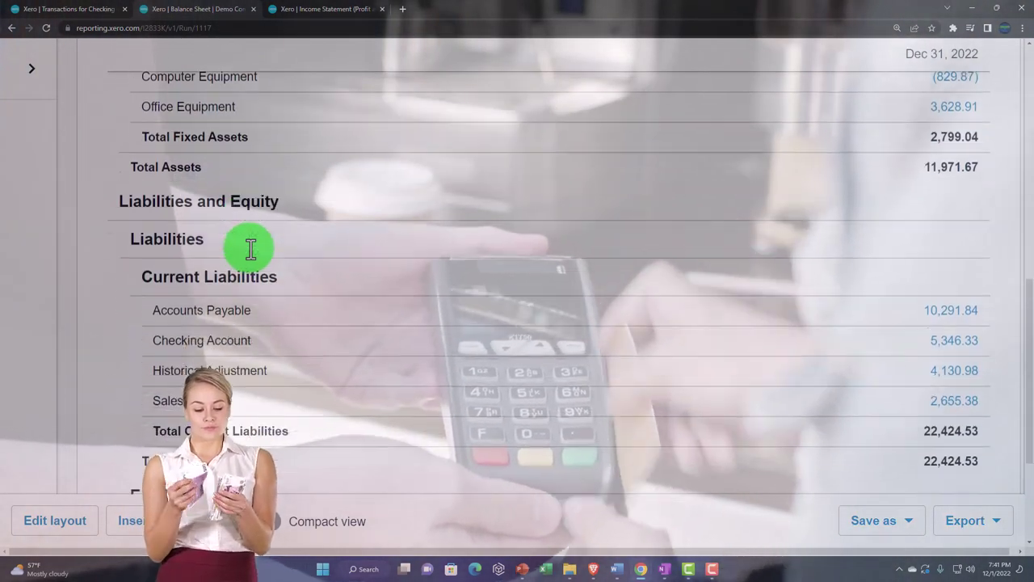
scroll(251, 249, "down", 1)
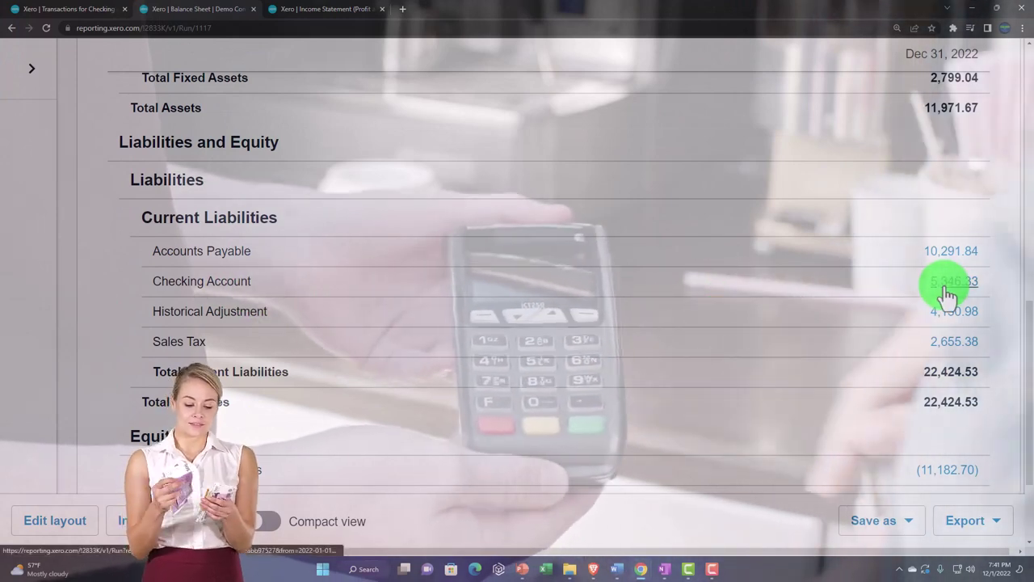
Drill into the Checking Account's transactions from the Balance Sheet and find the Dec 1, 2022 spend money entry for AAA.
left_click(945, 285)
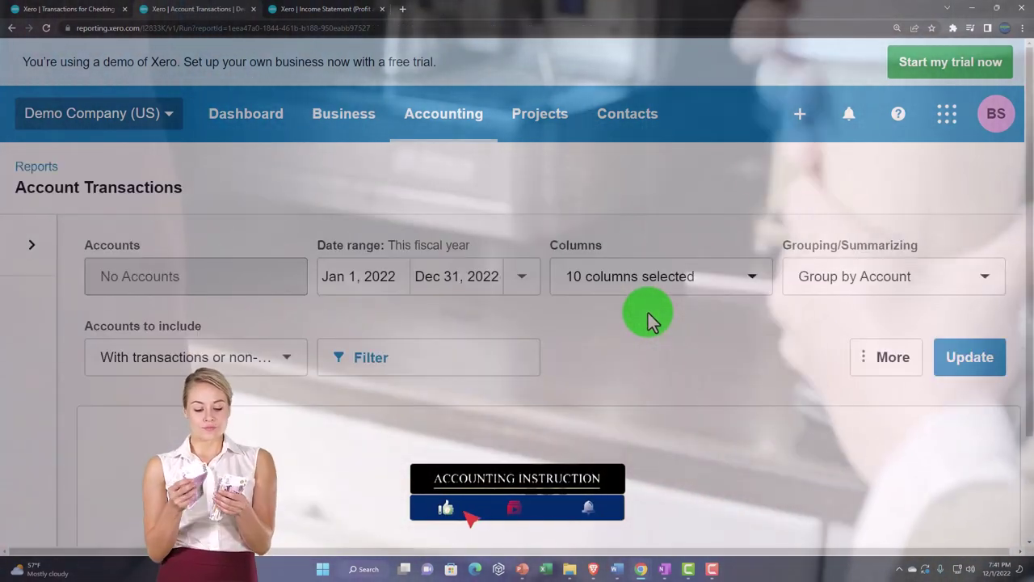
scroll(649, 313, "down", 10)
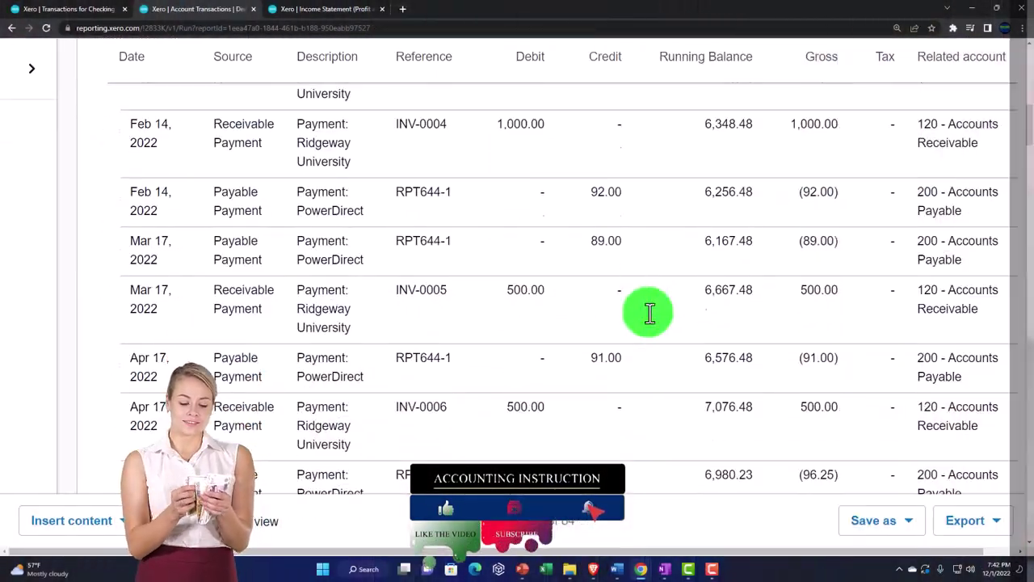
scroll(650, 313, "down", 20)
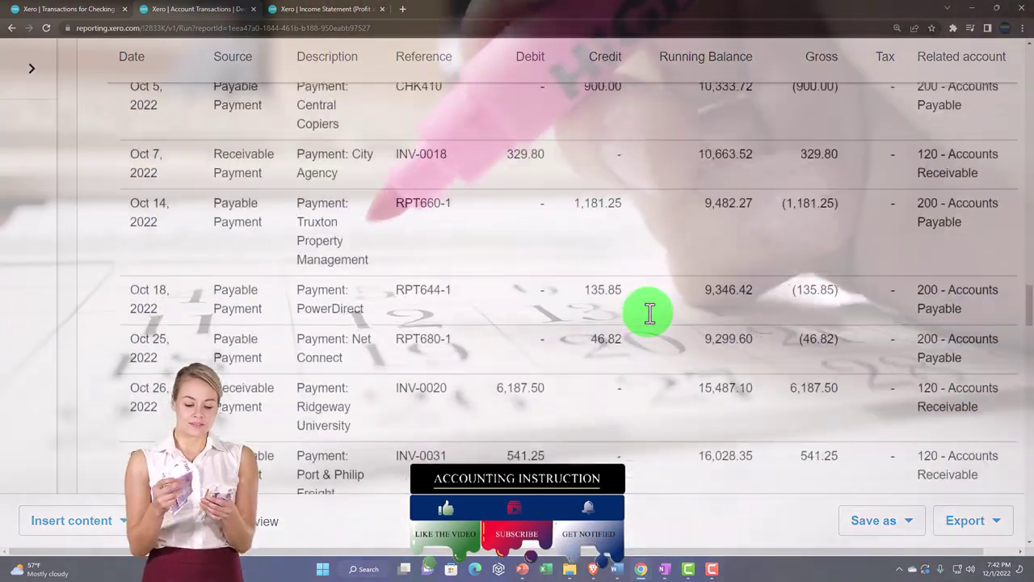
scroll(649, 312, "down", 20)
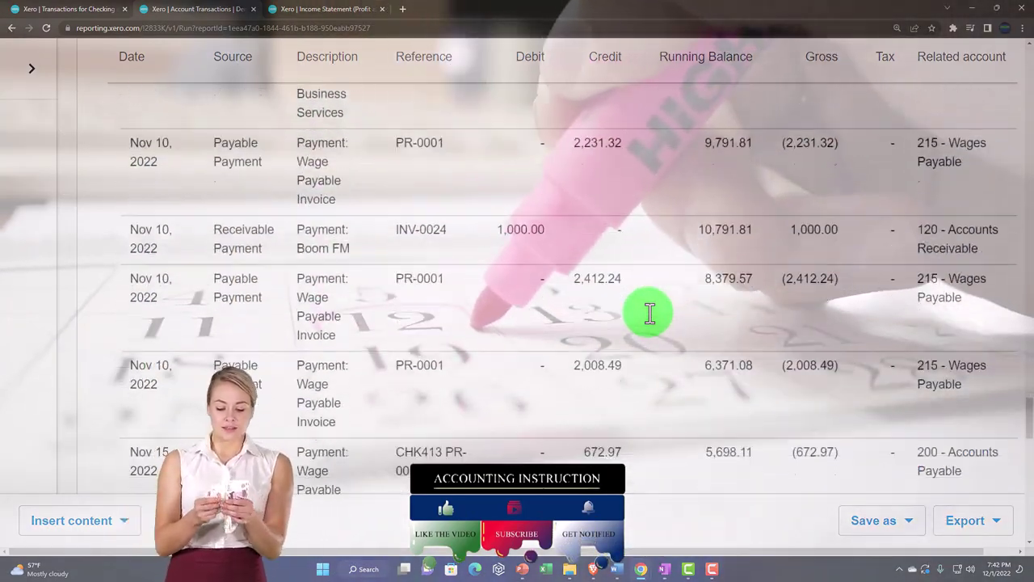
scroll(650, 312, "down", 20)
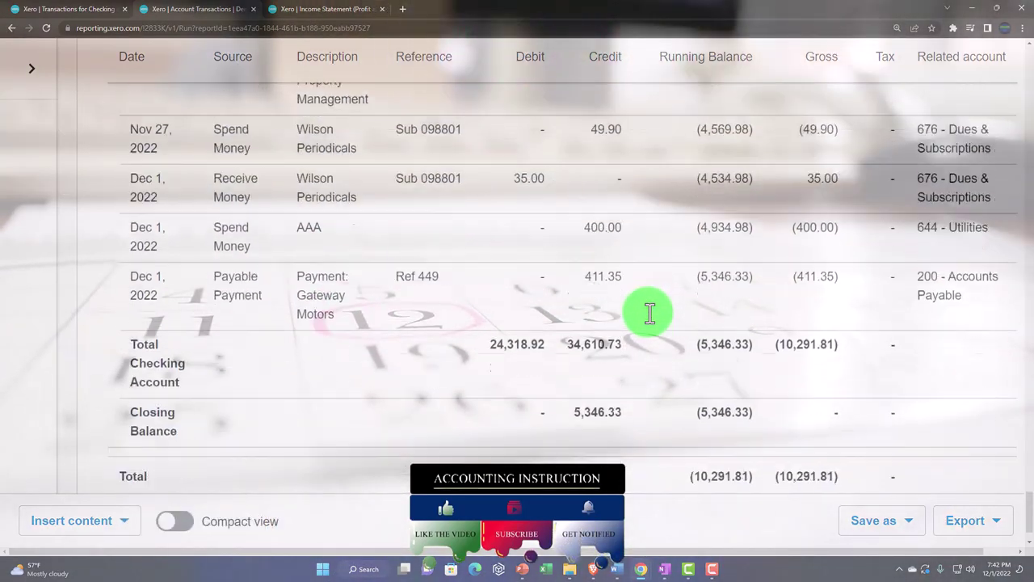
scroll(650, 313, "down", 1)
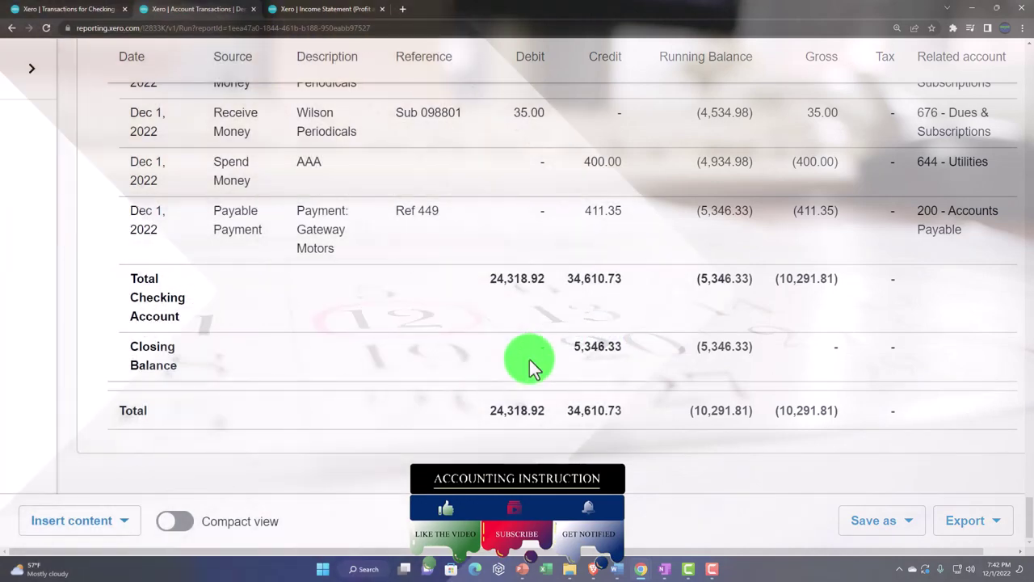
scroll(530, 360, "up", 1)
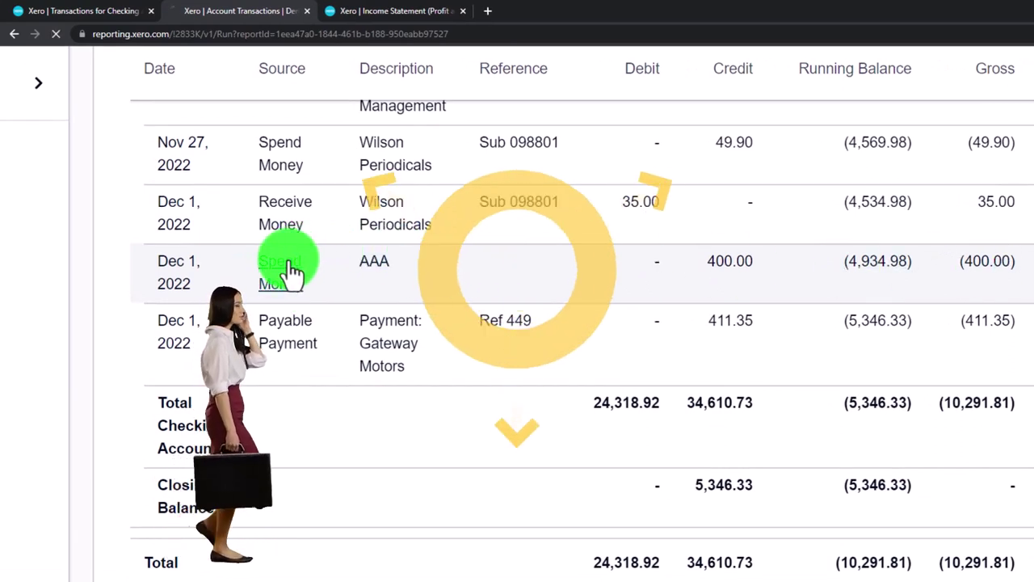
Open the AAA spend money transaction from the account report and bring it up for editing.
left_click(292, 275)
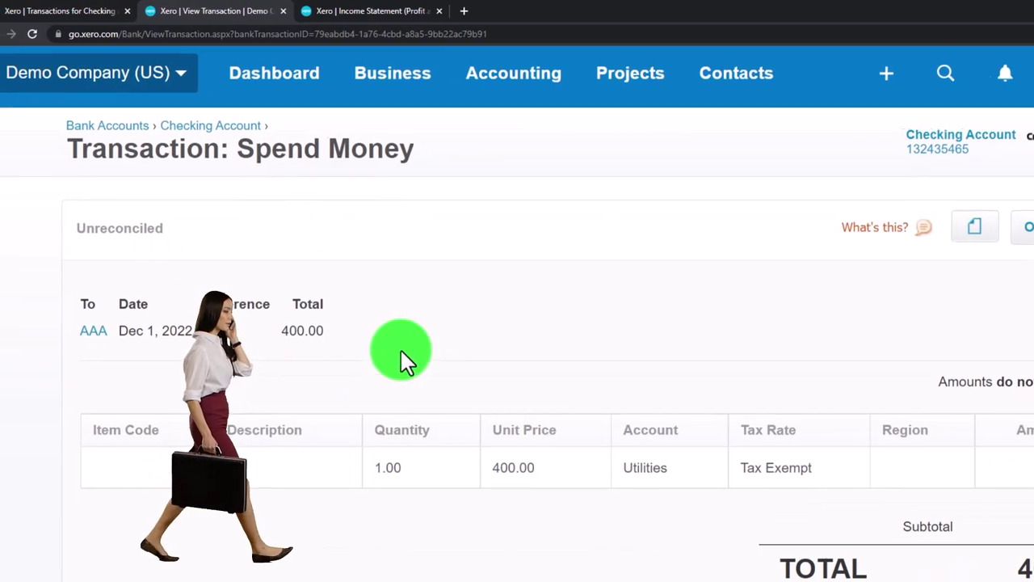
left_click(900, 249)
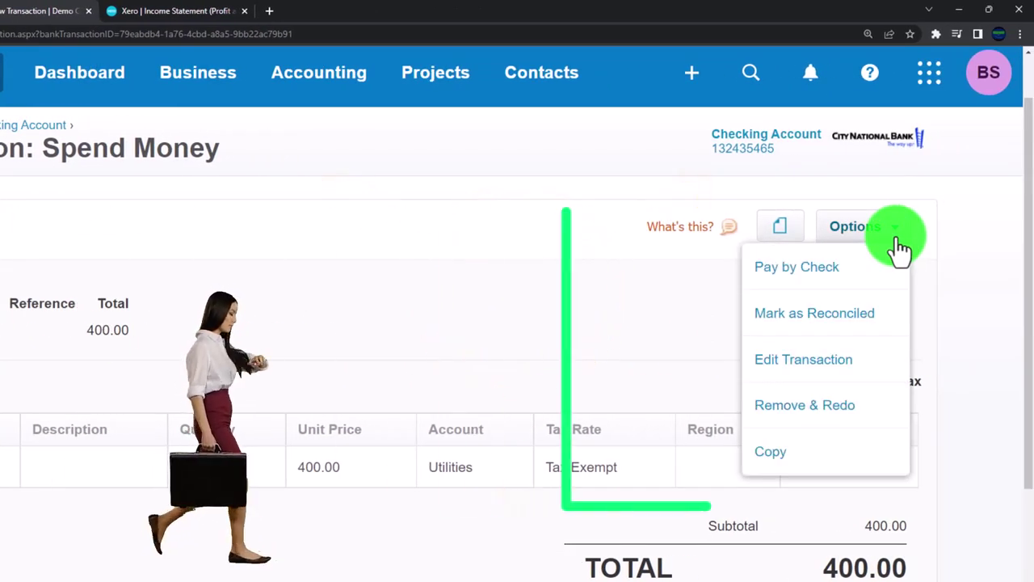
left_click(824, 371)
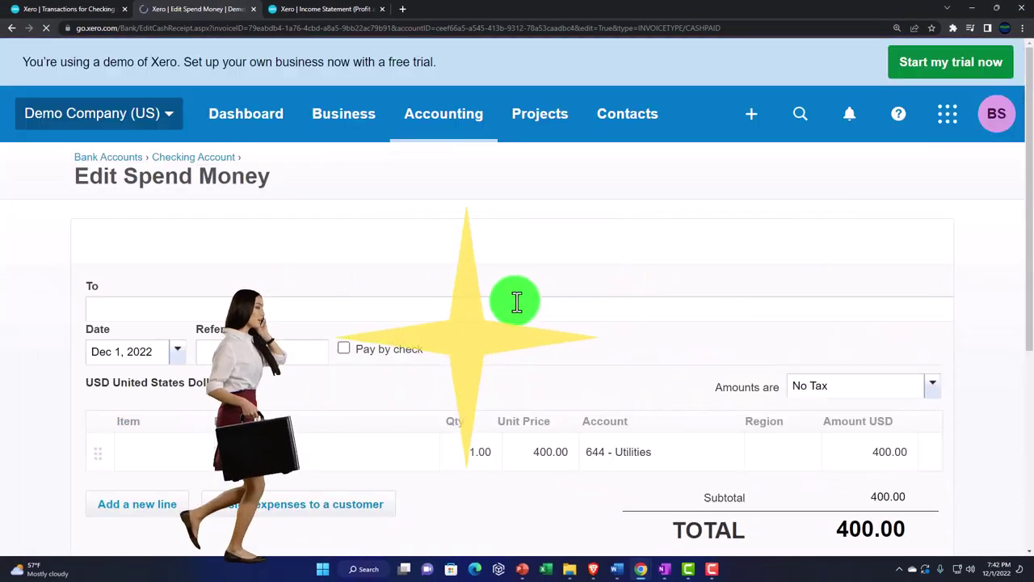
Review the AAA spend money form, return to the Checking Account transactions, and go back to the Balance Sheet.
scroll(515, 301, "down", 3)
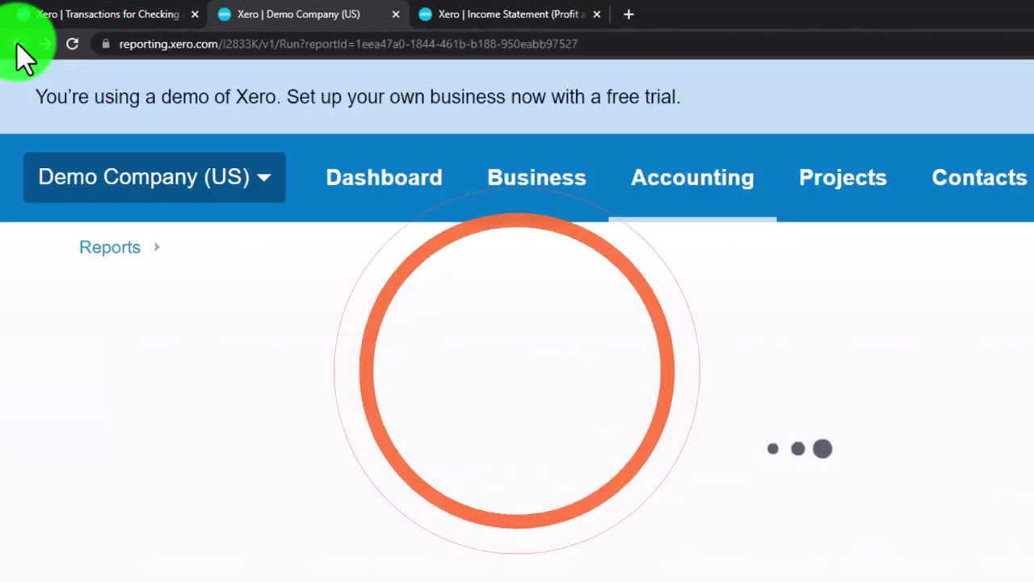
scroll(277, 324, "down", 8)
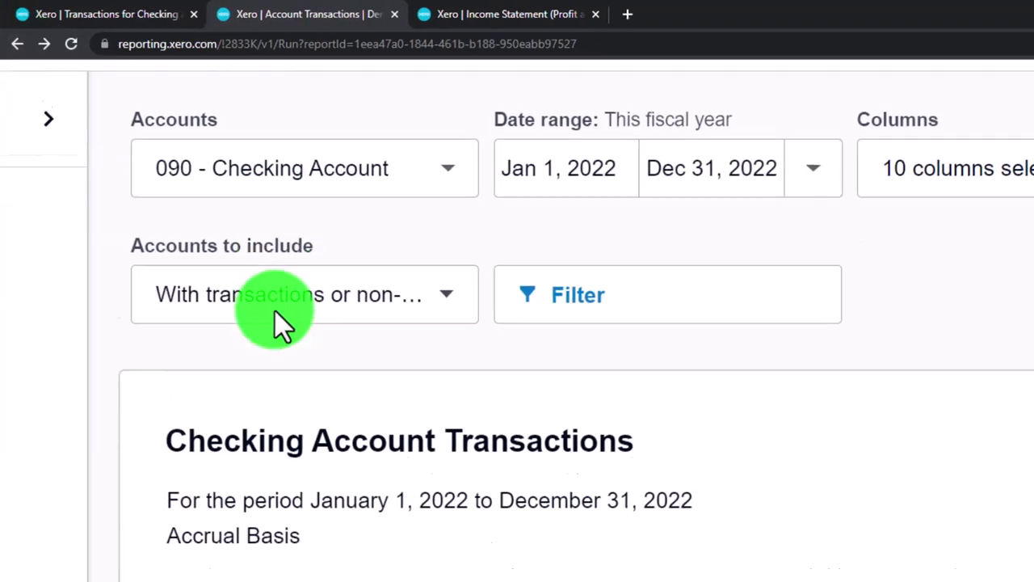
scroll(145, 307, "up", 4)
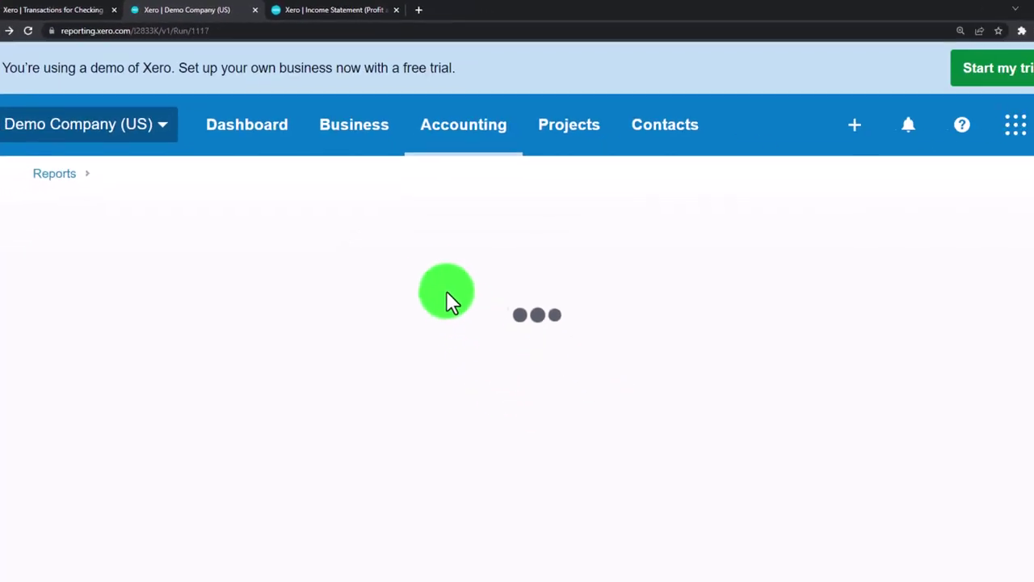
Update the Income Statement for Jan 1 to Dec 31, 2022 and drill into Utilities under operating expenses.
left_click(328, 9)
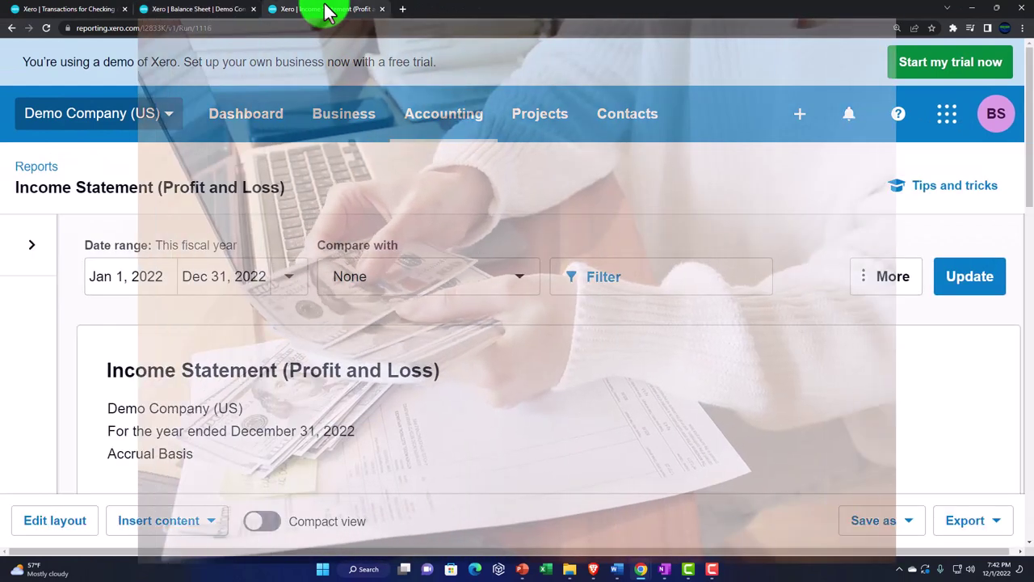
left_click(960, 284)
scroll(690, 372, "down", 8)
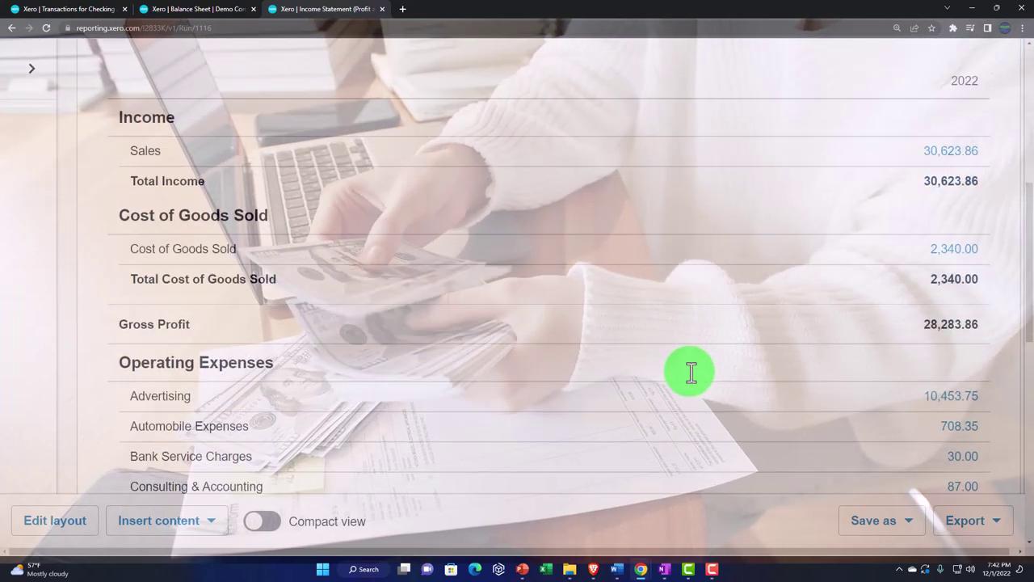
scroll(692, 372, "down", 3)
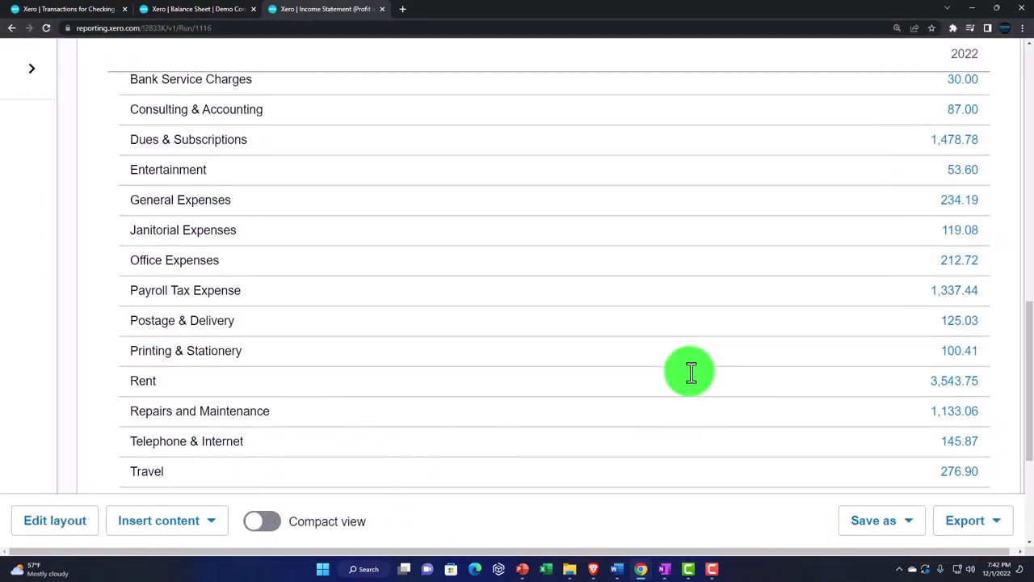
scroll(692, 371, "down", 3)
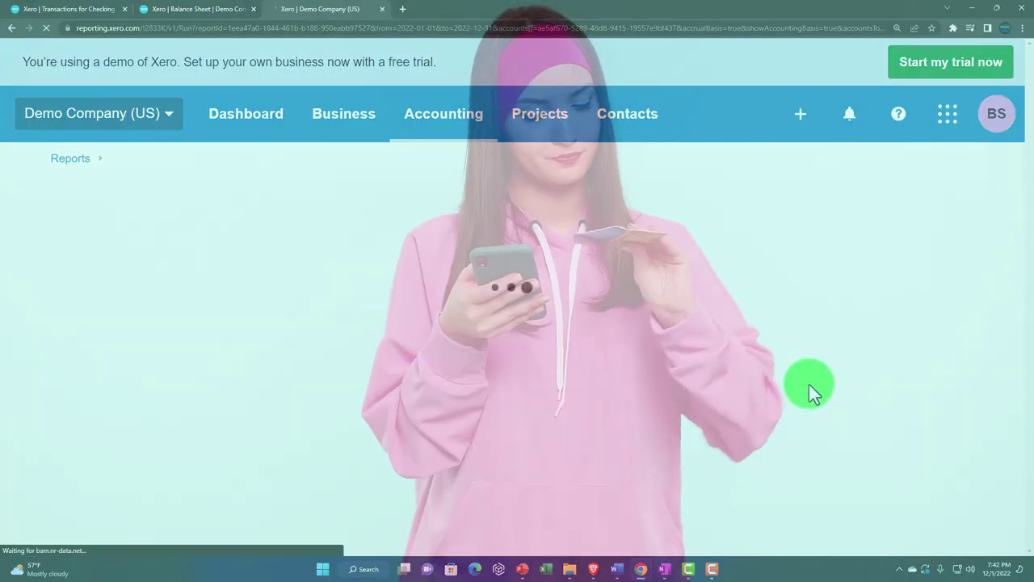
Find the Dec 1, 2022 AAA spend money entry in the Utilities transactions, and return to the Income Statement.
scroll(619, 355, "down", 5)
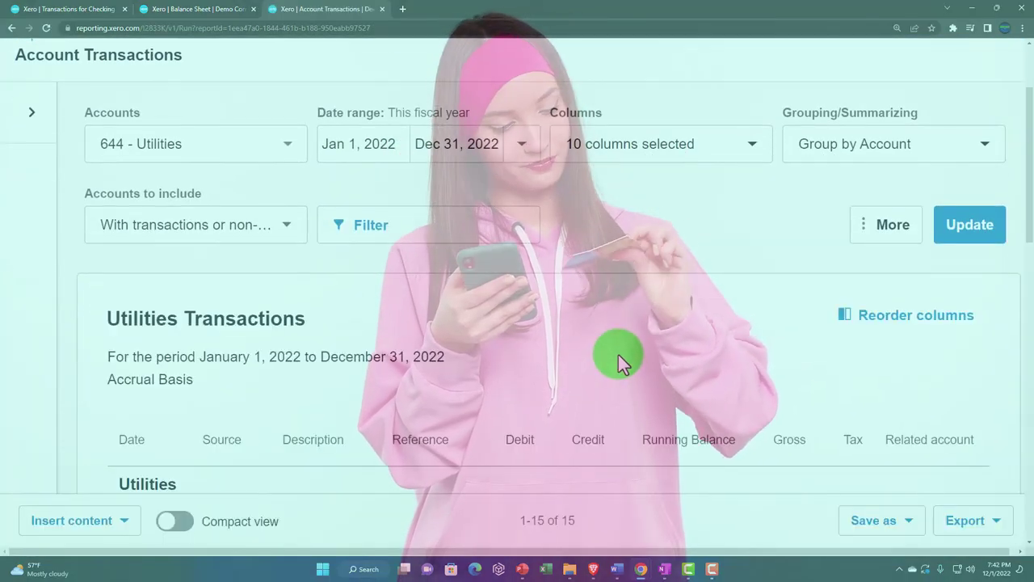
scroll(618, 356, "down", 8)
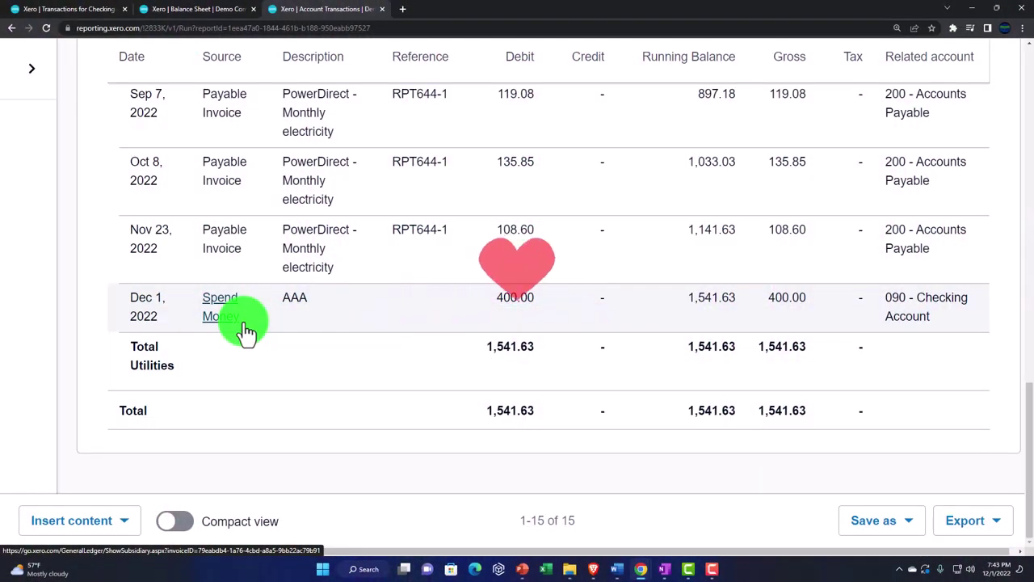
scroll(245, 326, "up", 15)
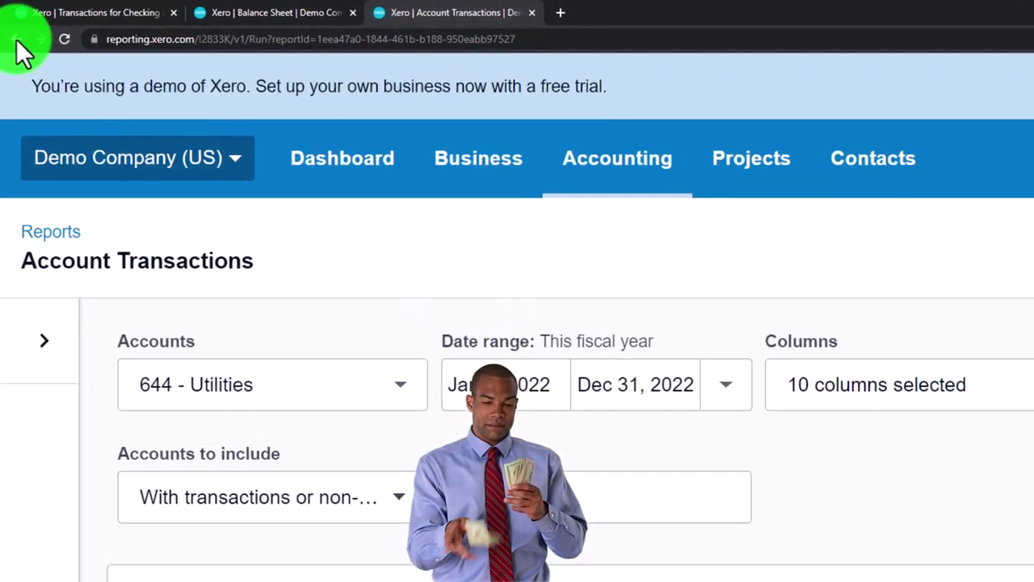
left_click(16, 39)
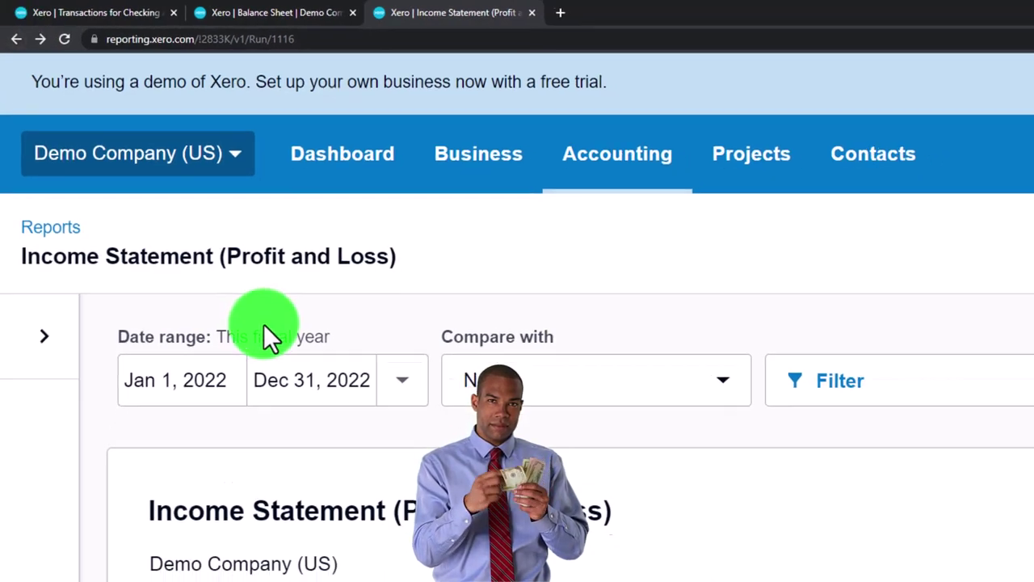
scroll(202, 246, "down", 5)
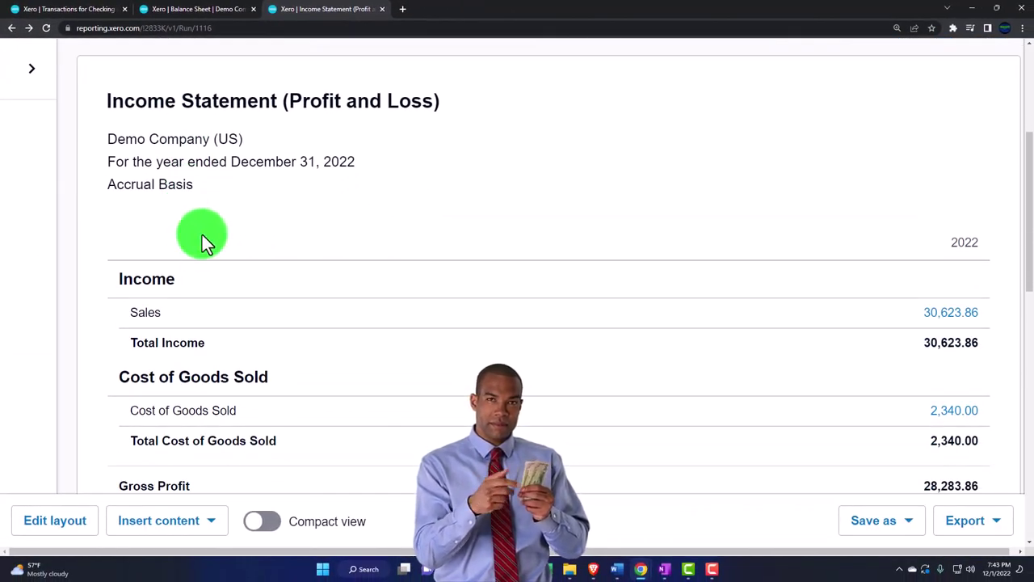
Display all contacts and check which contact list views are available.
left_click(95, 14)
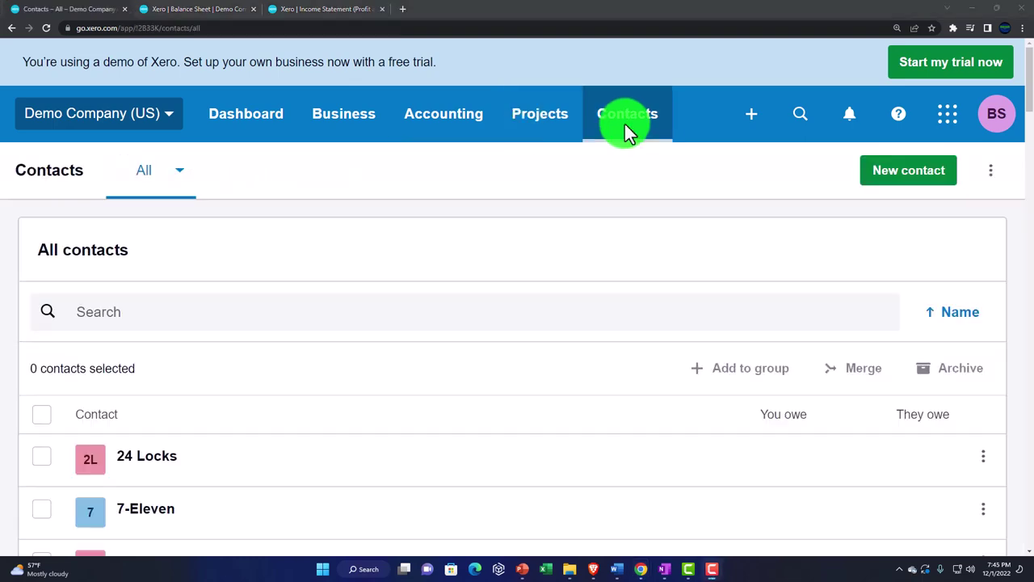
left_click(625, 125)
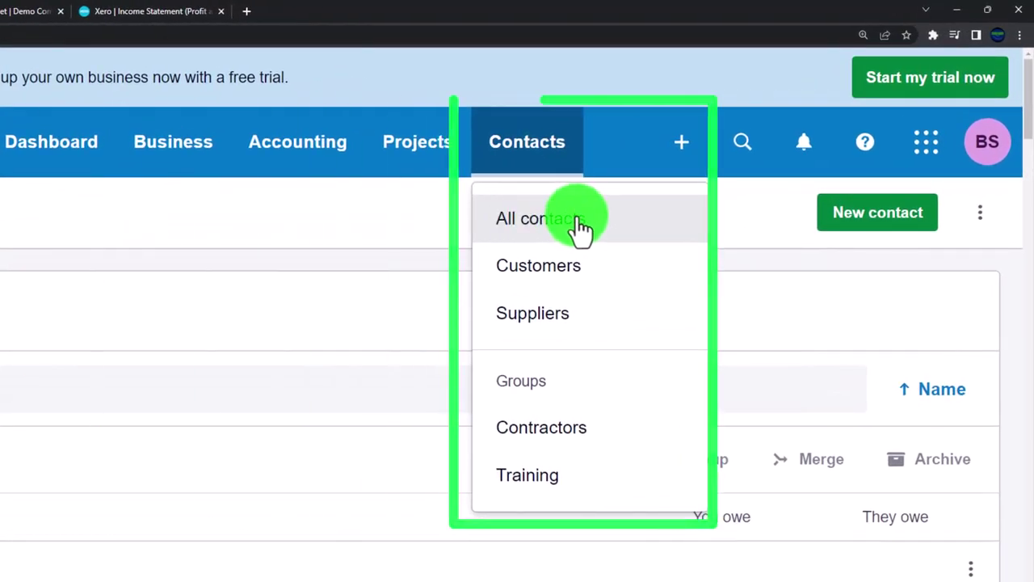
left_click(580, 220)
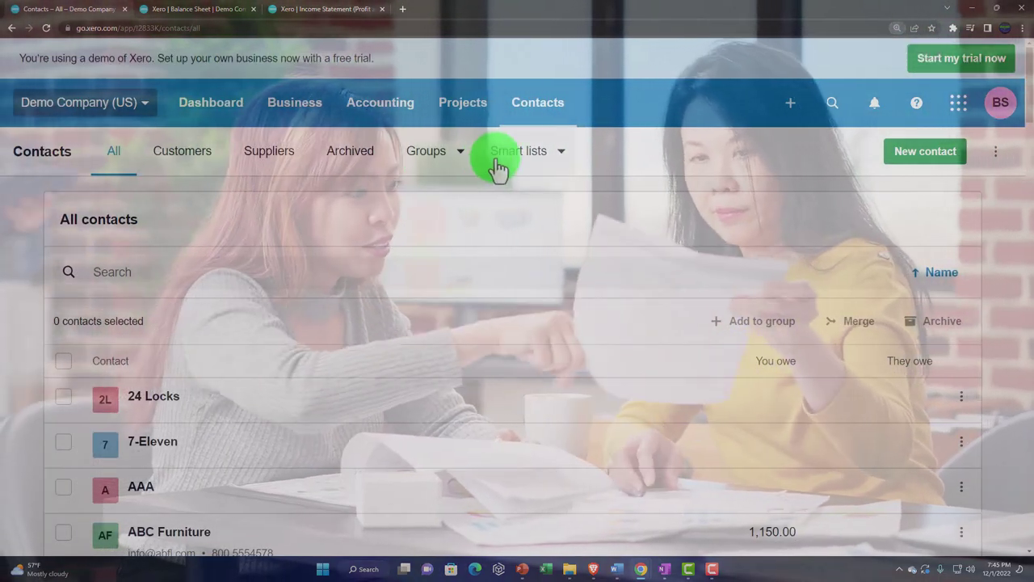
key("ctrl+plus")
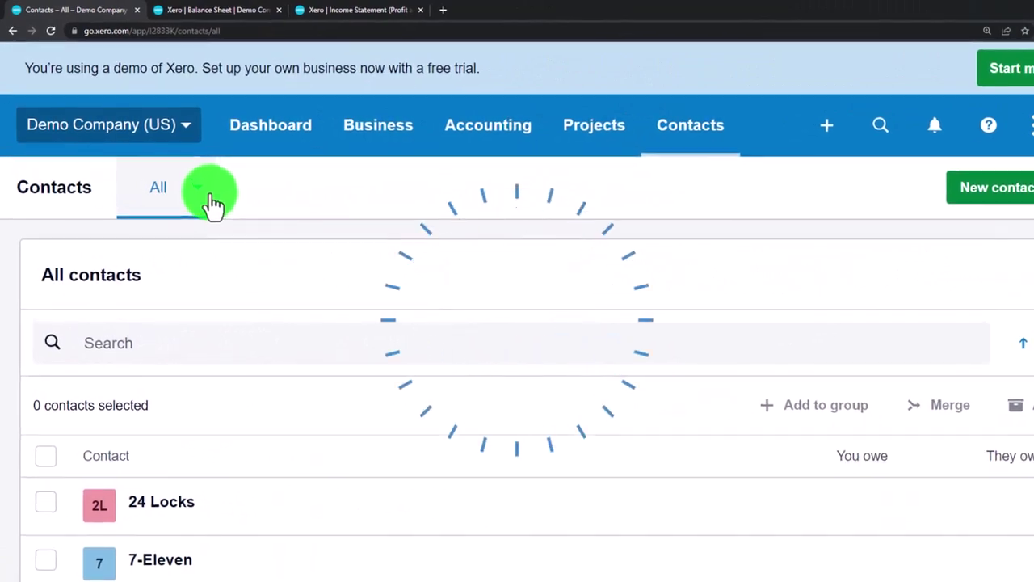
left_click(212, 202)
left_click(191, 240)
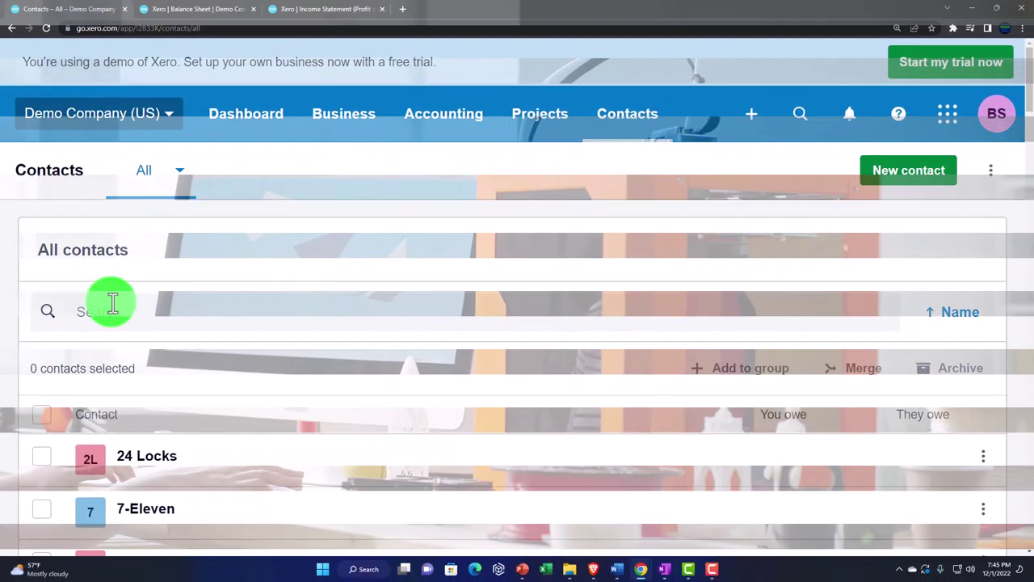
Search the contacts for "aaa" and open the AAA contact record.
left_click(114, 303)
type("a")
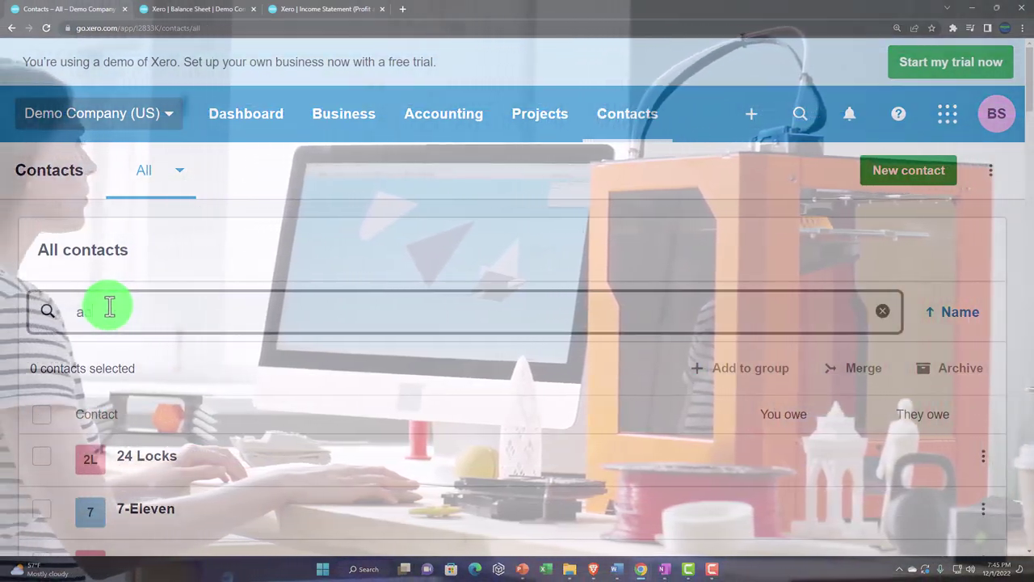
type("aa")
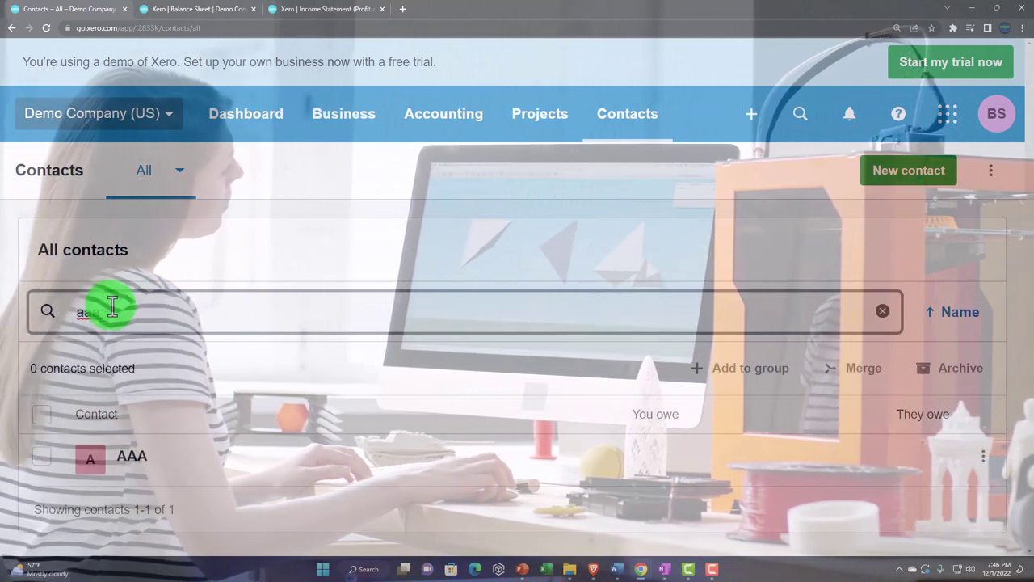
left_click(133, 458)
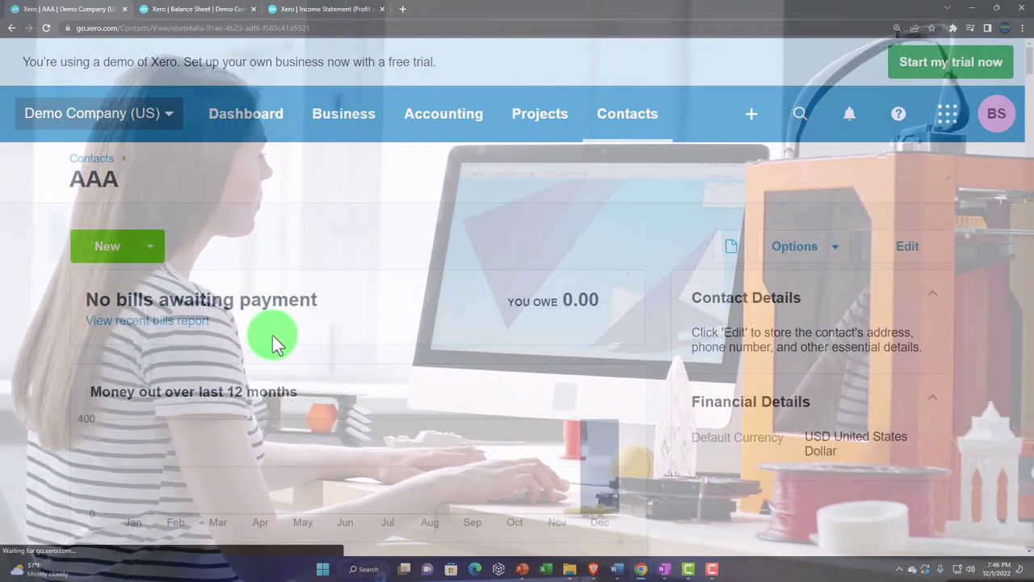
Check the AAA contact's activity for the Dec 1, 2022 spent money entry and return to all contacts.
scroll(272, 336, "down", 1)
scroll(273, 334, "down", 3)
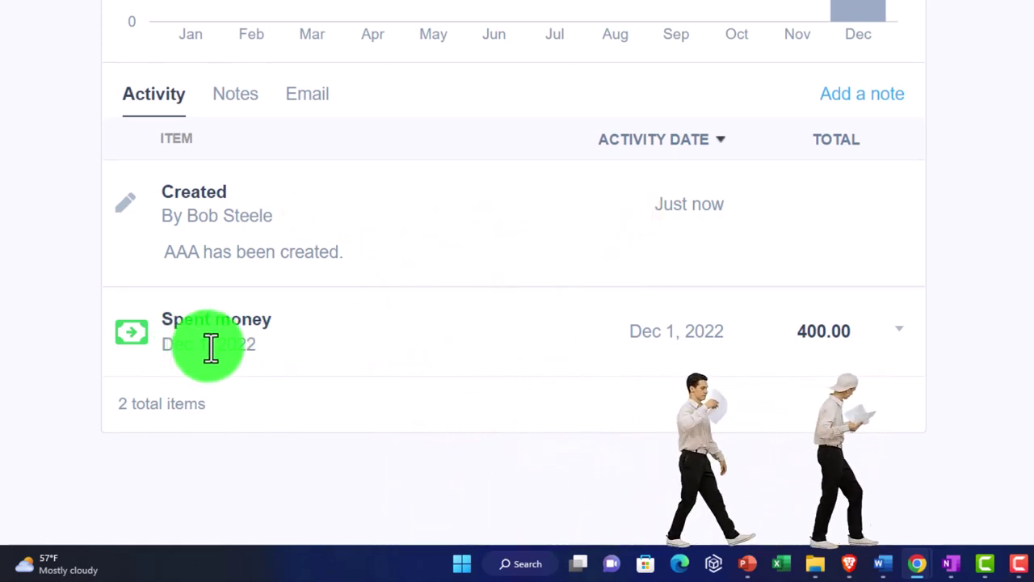
scroll(216, 350, "up", 5)
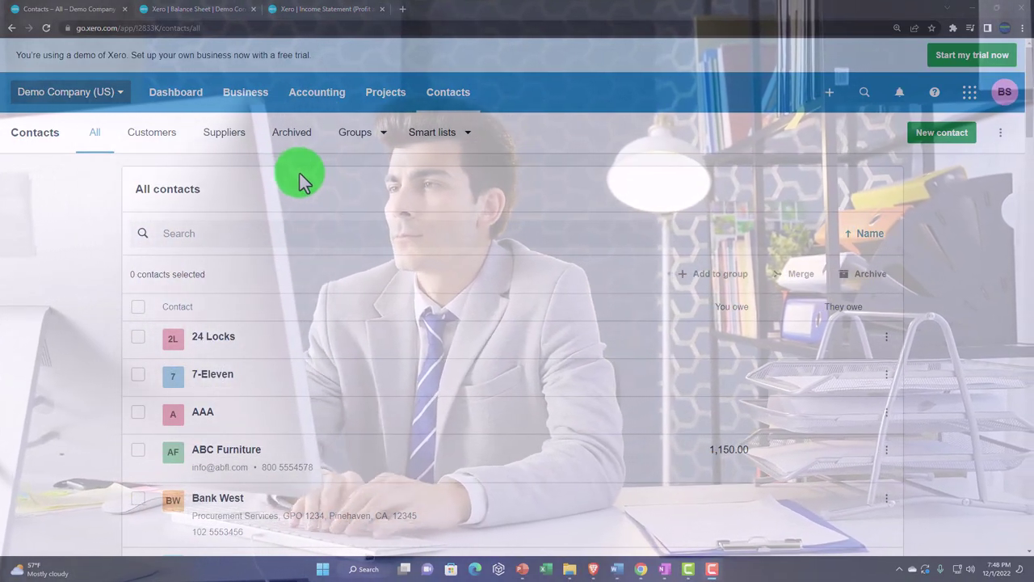
Open the Chart of accounts and enlarge the page to 175%.
left_click(314, 103)
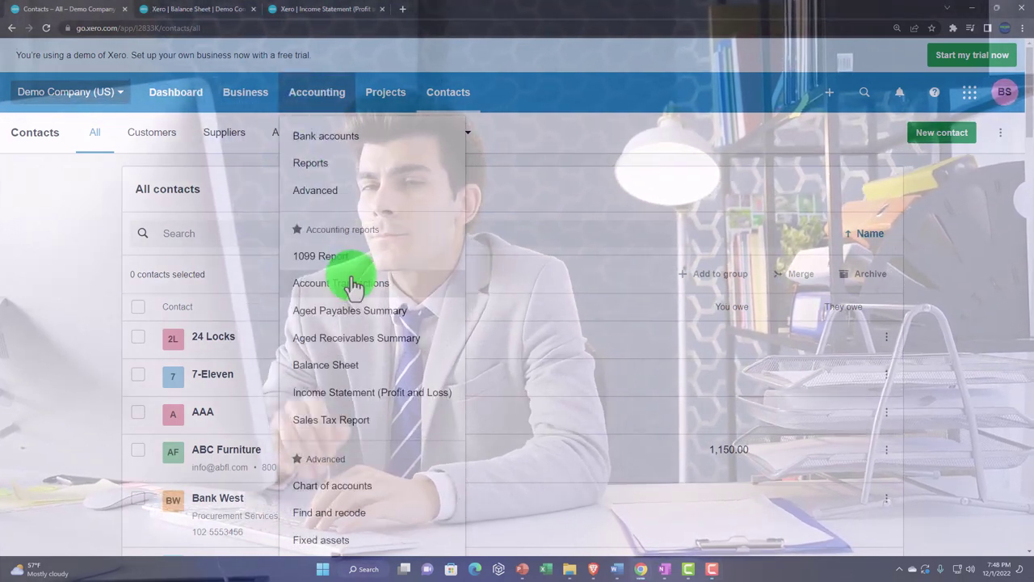
scroll(342, 283, "down", 1)
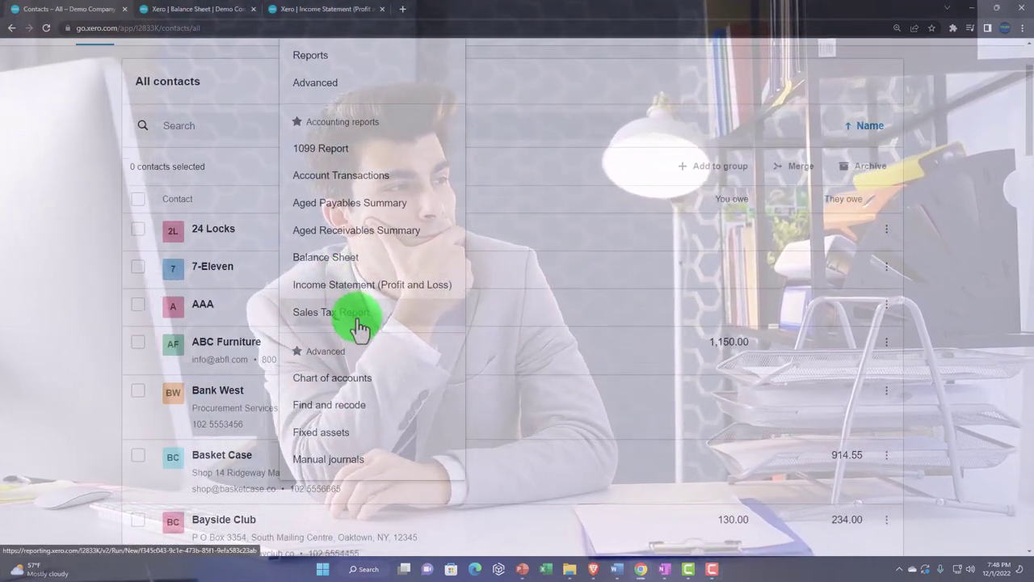
left_click(369, 386)
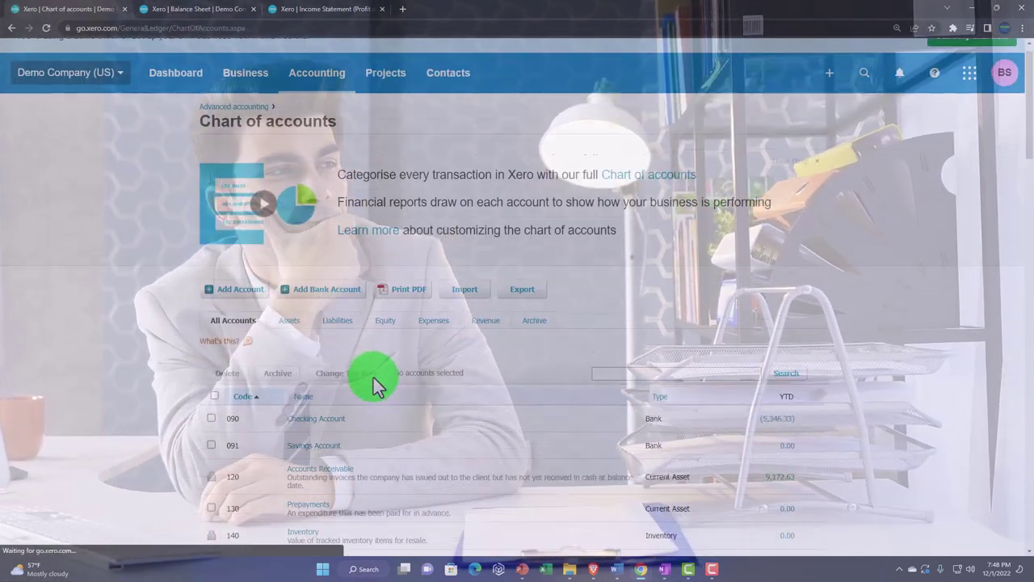
key("ctrl+plus")
key("ctrl+plus")
key("ctrl+plus")
key("ctrl+plus")
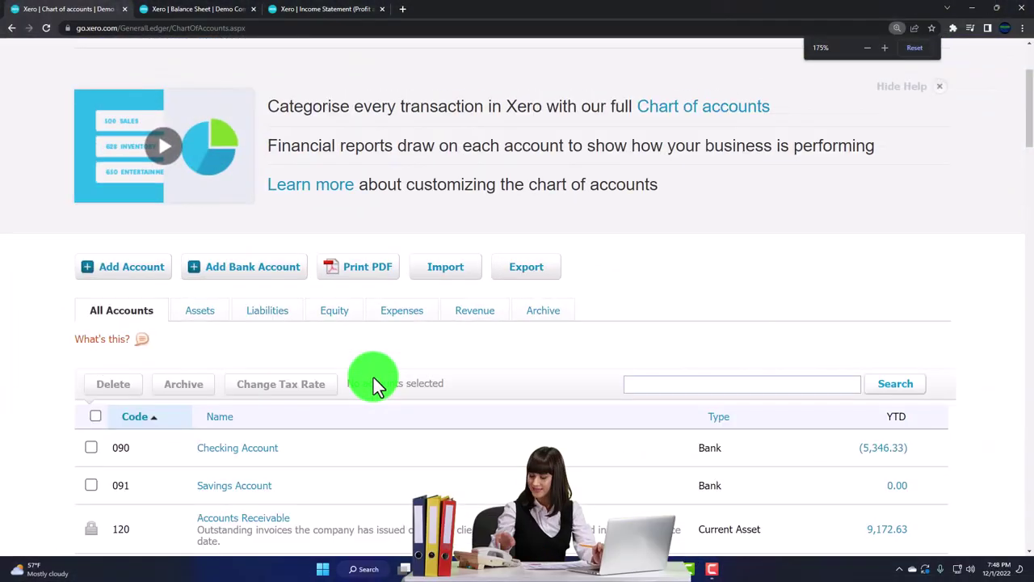
Drill into the Checking Account's year-to-date balance from the Chart of accounts and review its transactions.
scroll(374, 378, "down", 2)
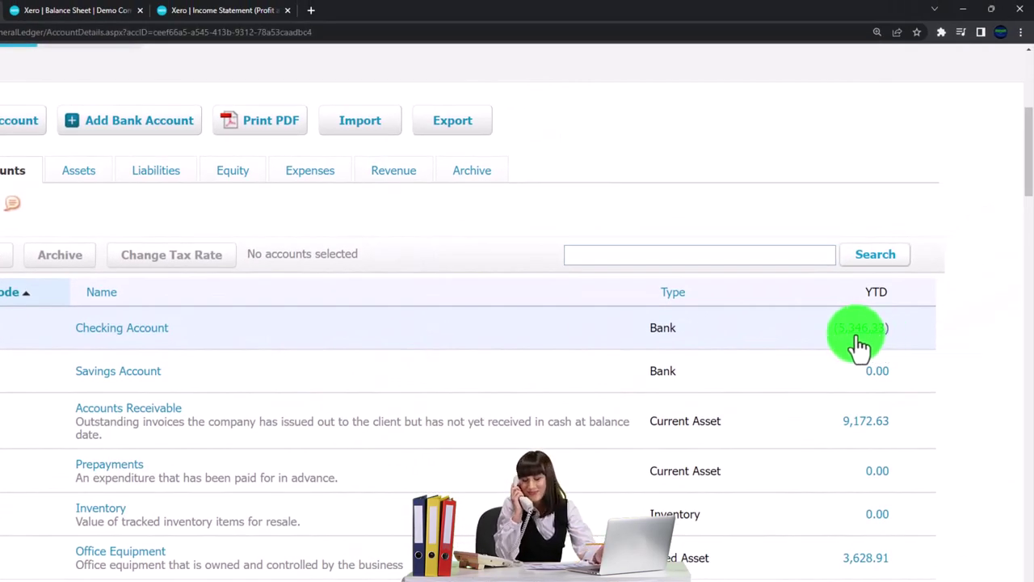
left_click(860, 346)
scroll(496, 393, "down", 3)
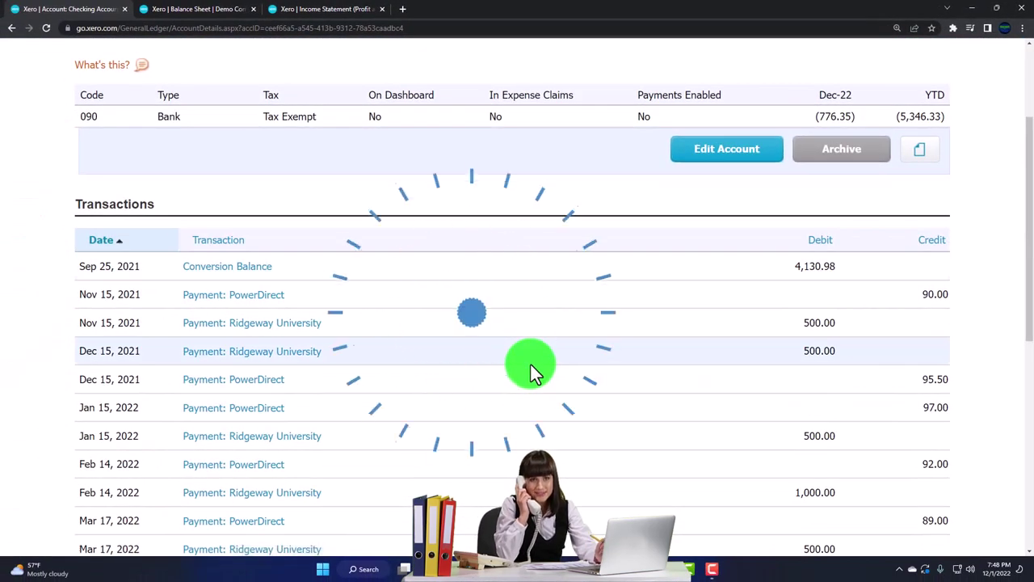
scroll(531, 371, "down", 1)
scroll(531, 372, "down", 2)
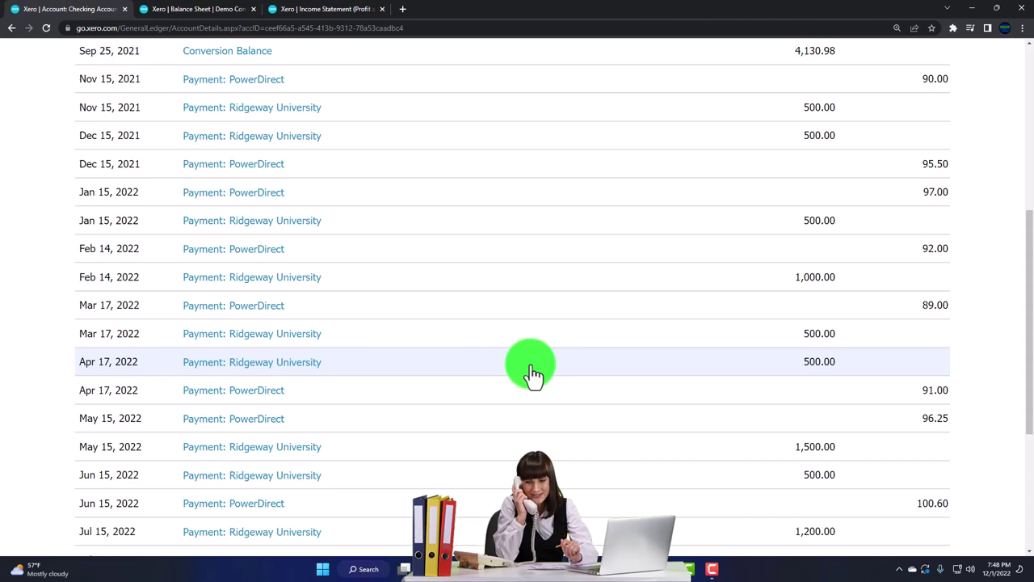
scroll(534, 374, "up", 2)
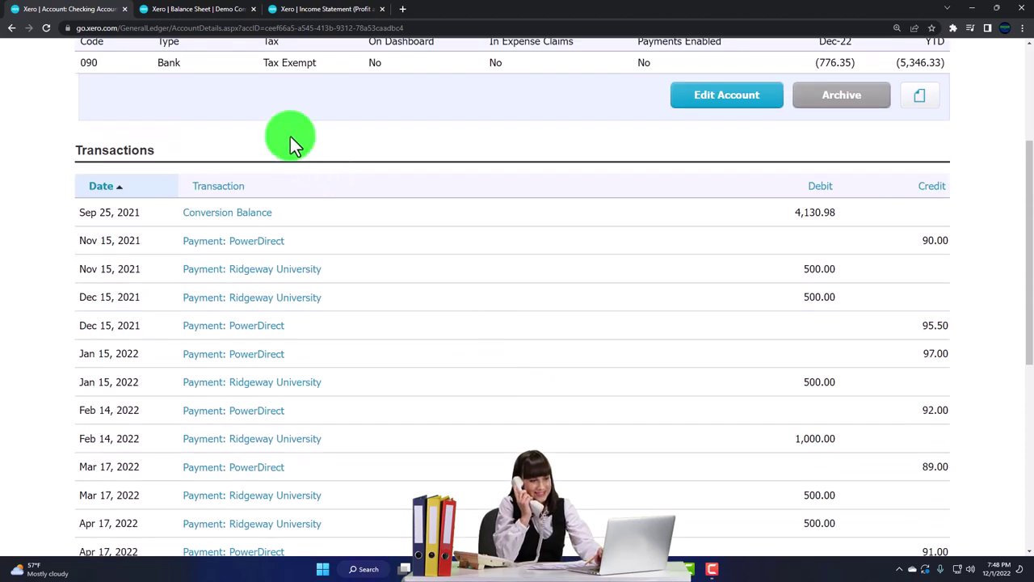
Drill into the Checking Account from the Balance Sheet, review its 2022 account transactions report, and go back.
left_click(209, 14)
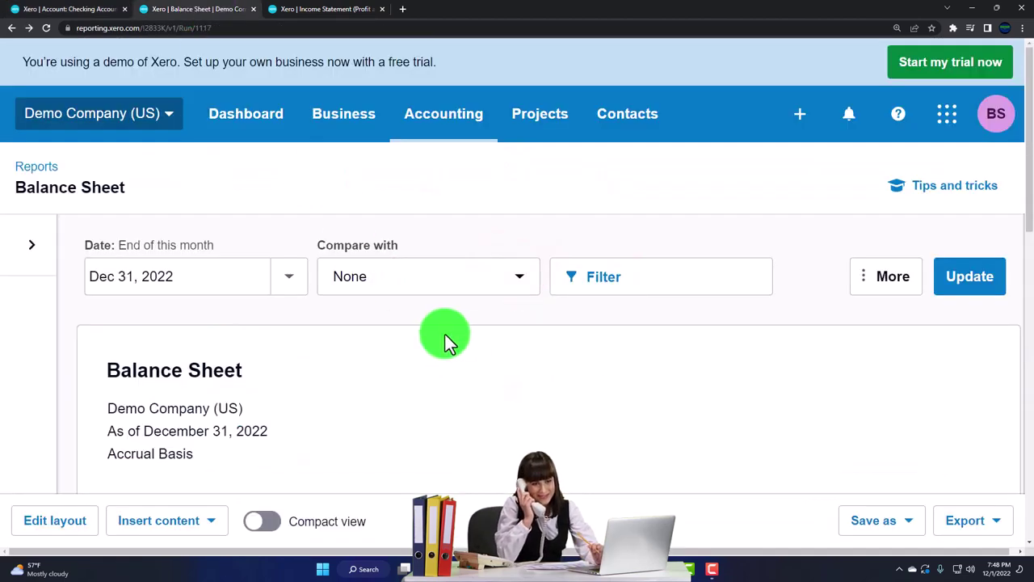
scroll(445, 335, "down", 8)
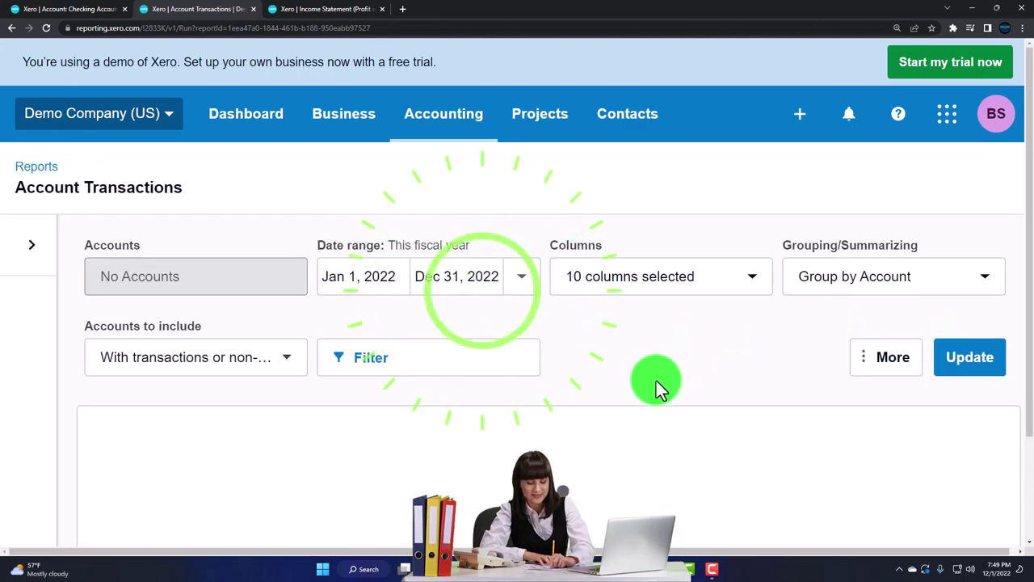
scroll(656, 381, "down", 7)
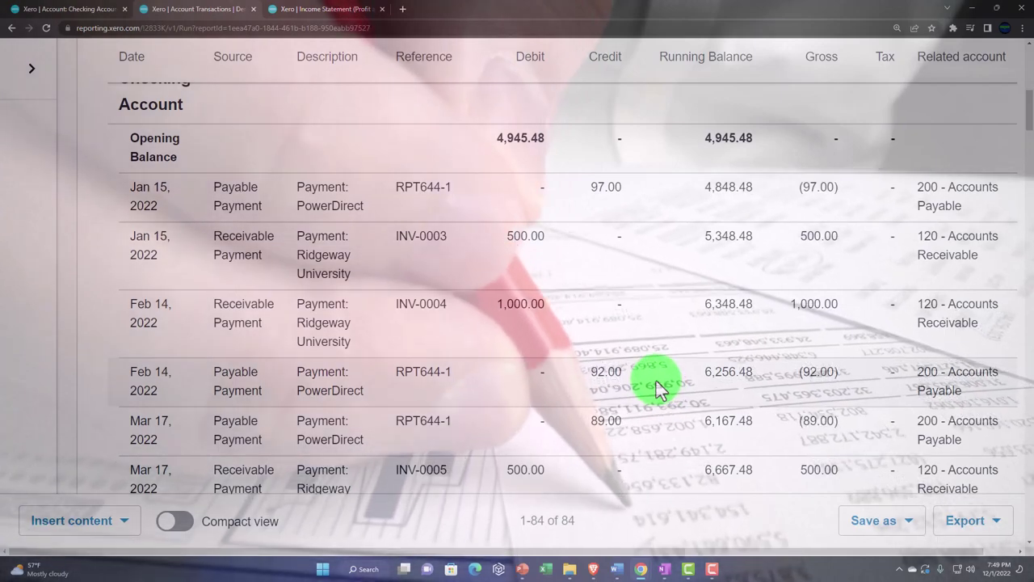
scroll(656, 381, "up", 3)
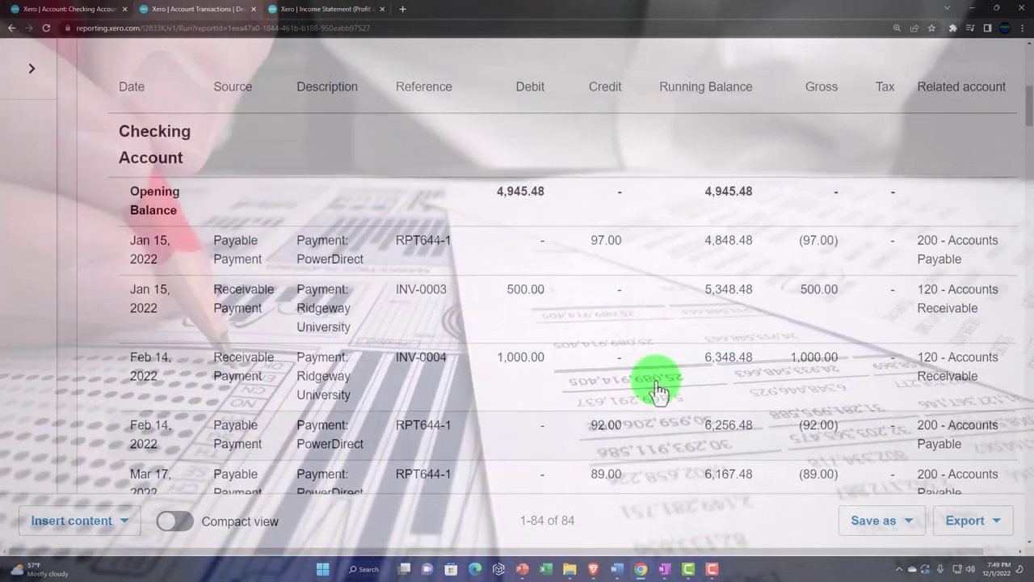
scroll(658, 388, "up", 4)
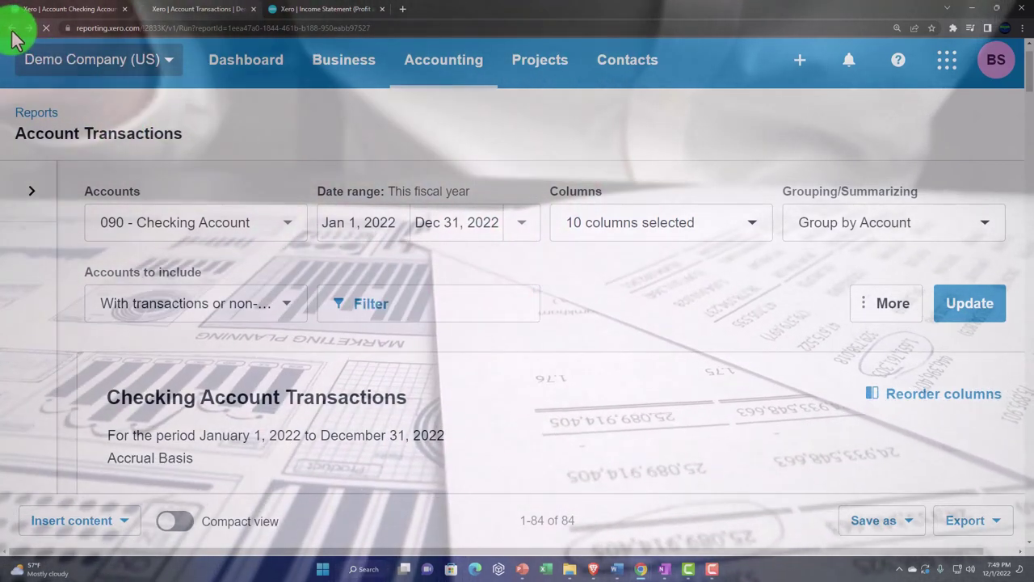
Return from the Checking Account transactions report to the Balance Sheet.
left_click(12, 29)
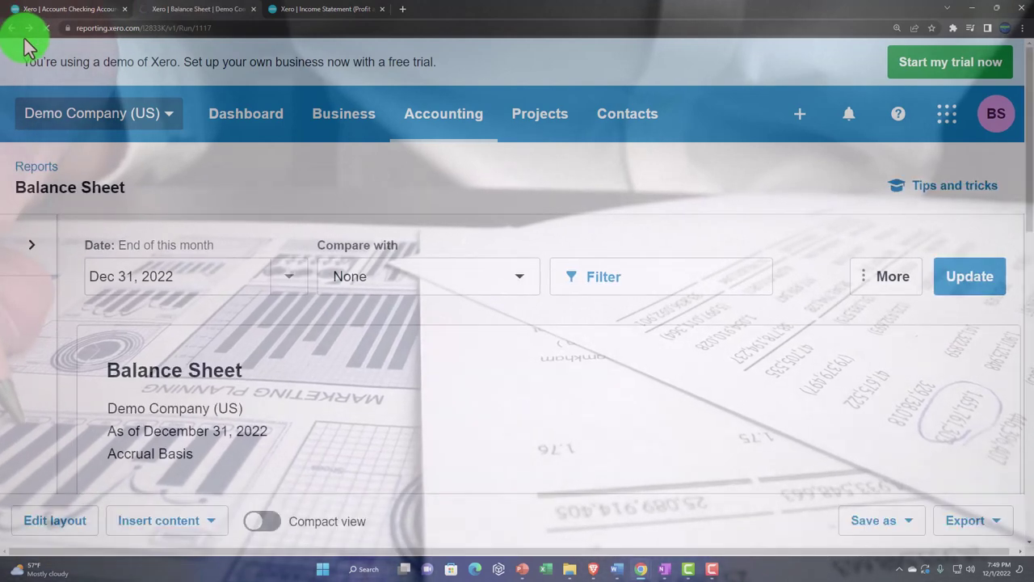
left_click(25, 37)
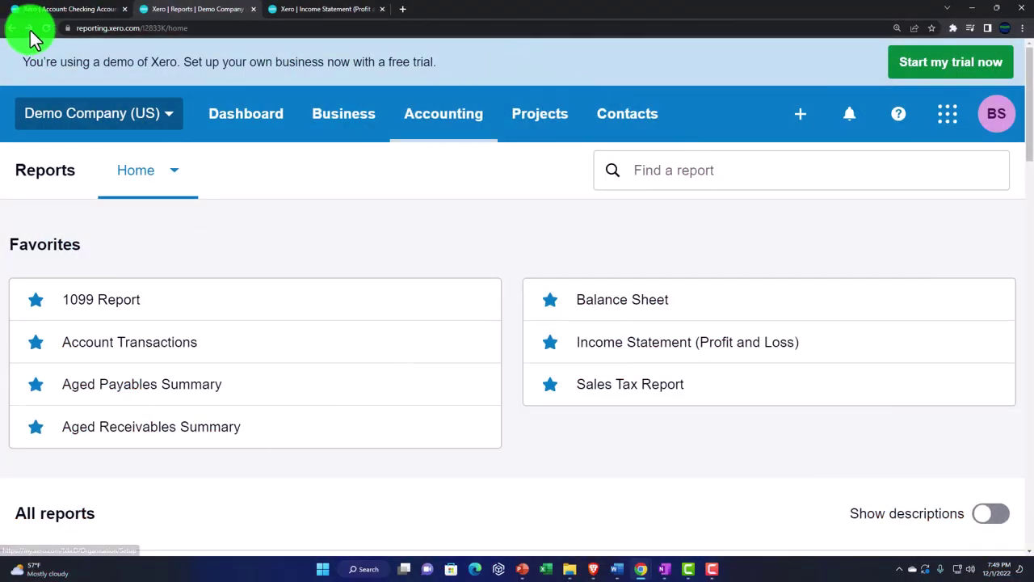
left_click(30, 32)
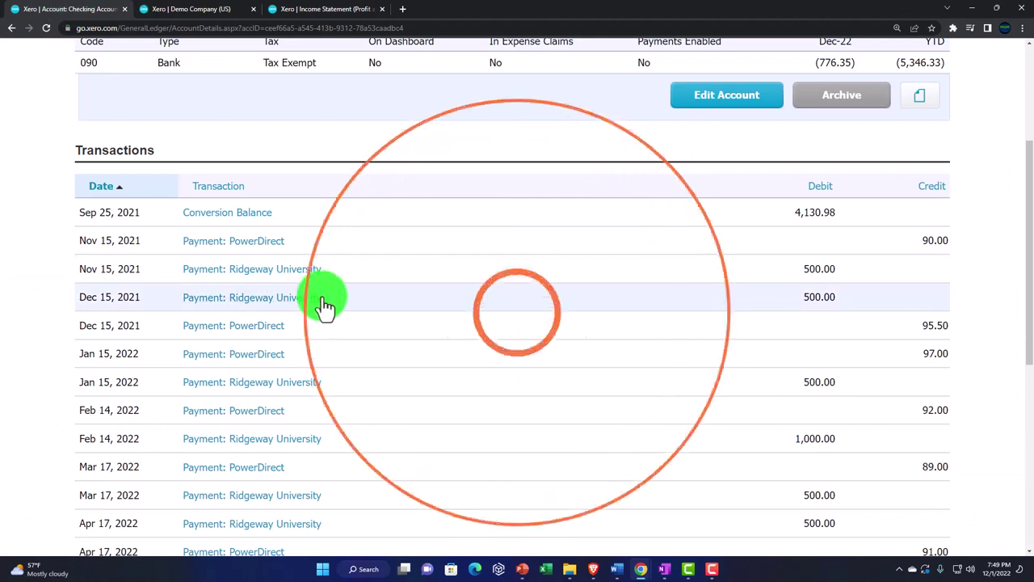
Start a new spend money transaction from the Checking Account with AAA as the payee.
scroll(324, 305, "up", 3)
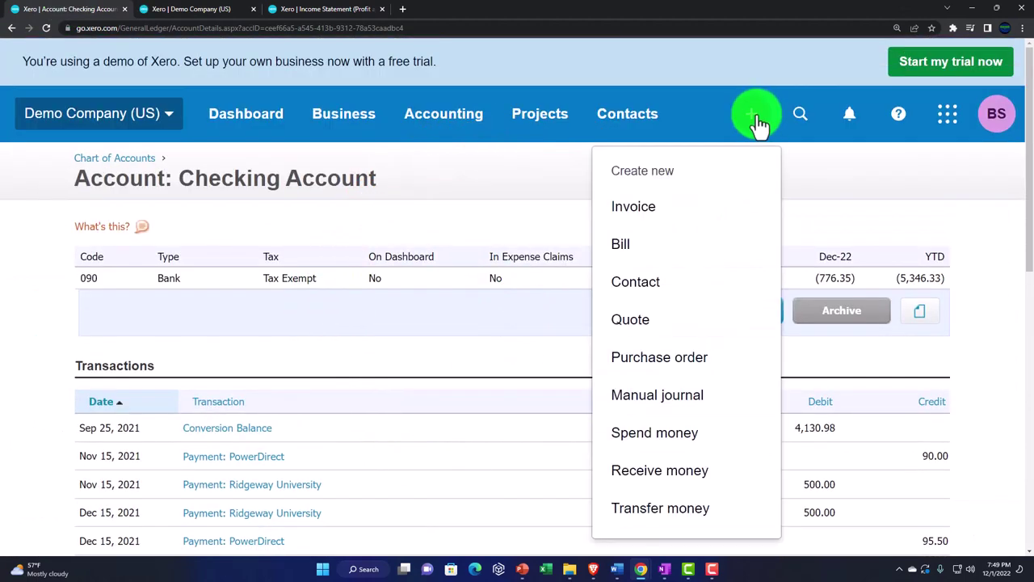
left_click(653, 432)
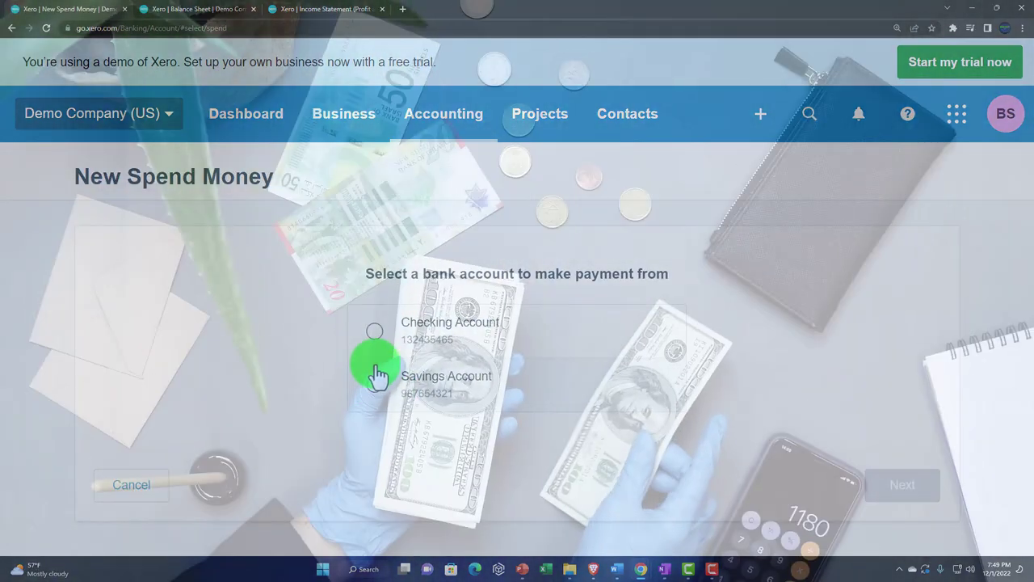
left_click(376, 333)
left_click(895, 493)
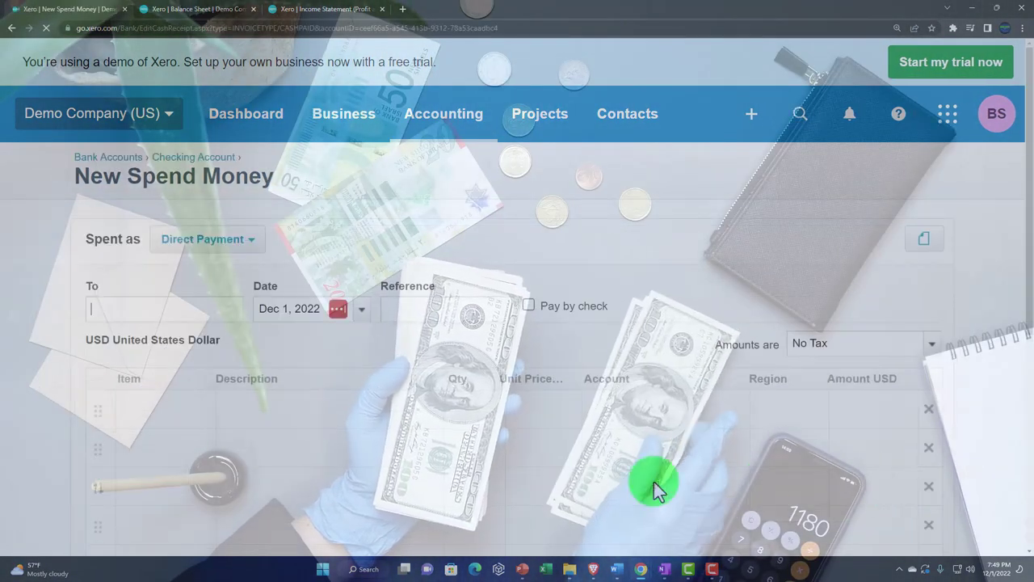
type("aa")
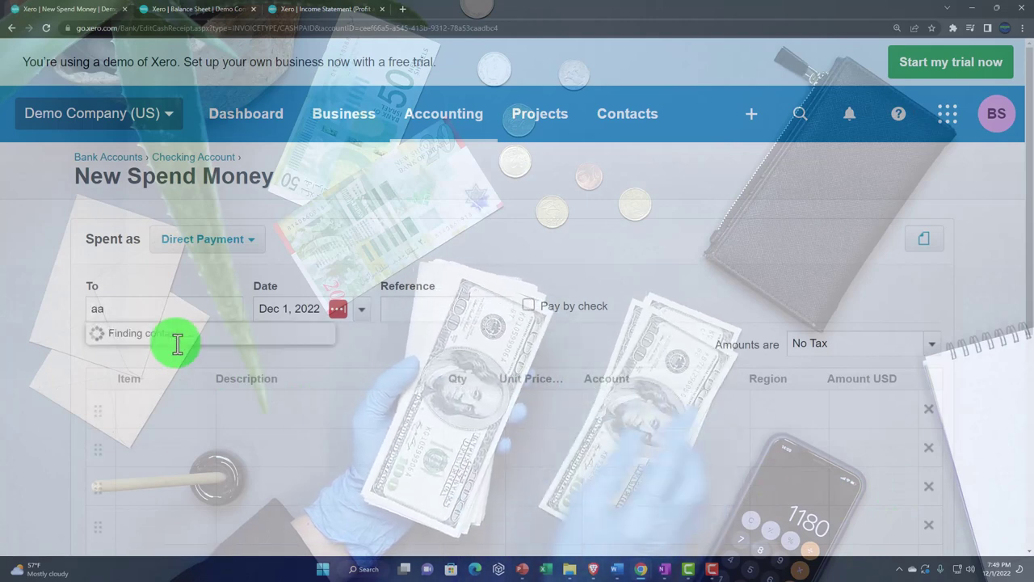
left_click(177, 342)
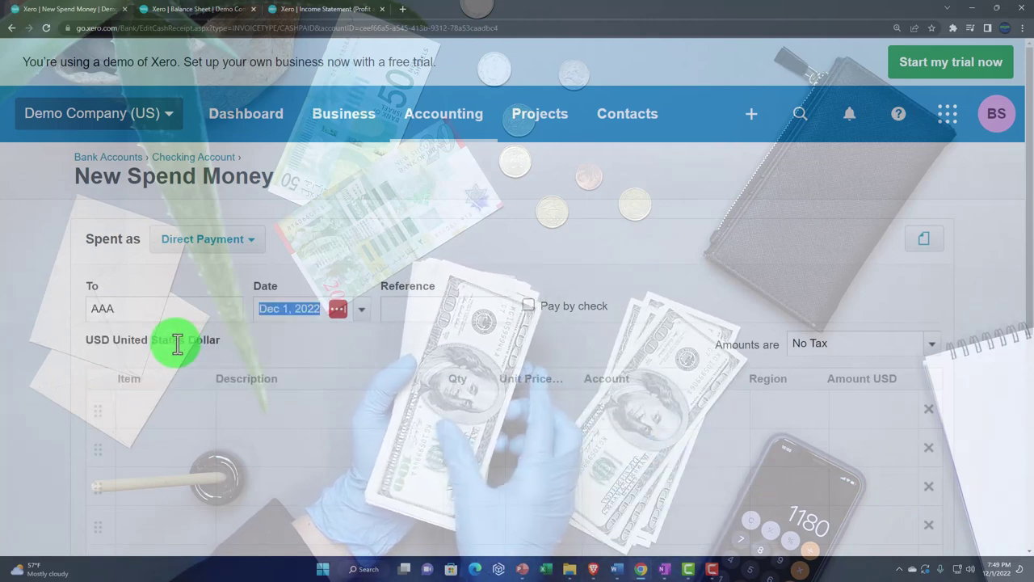
Add the inventory item TSS - Black: T-Shirt Small Black to the first line of the spend money transaction.
scroll(176, 339, "down", 2)
left_click(203, 300)
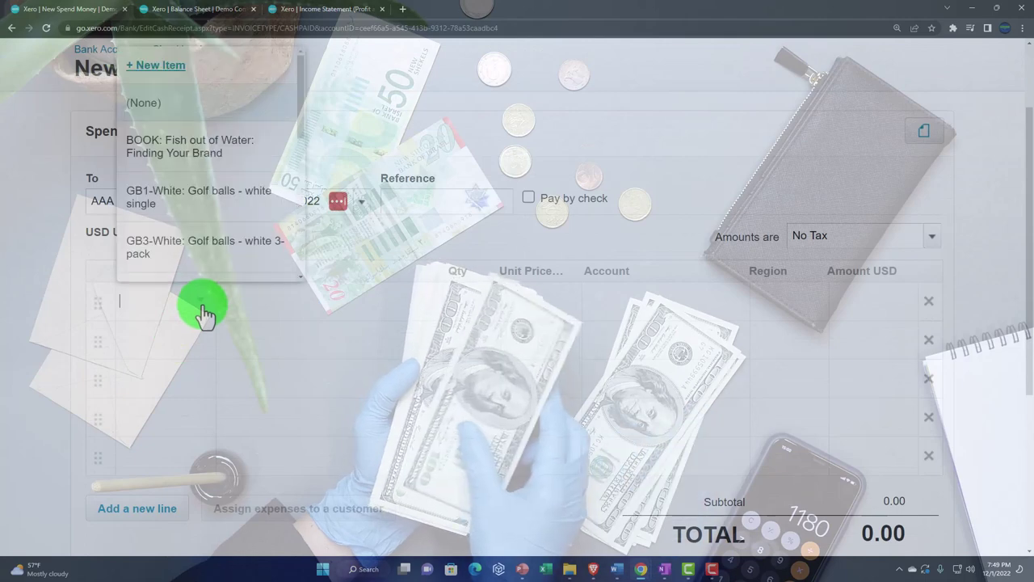
scroll(198, 238, "down", 5)
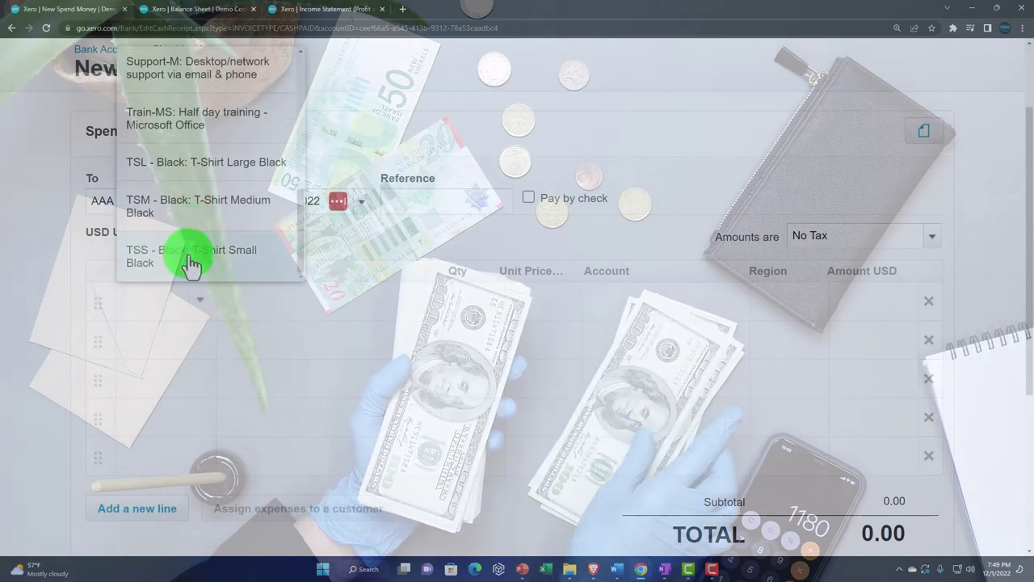
left_click(191, 262)
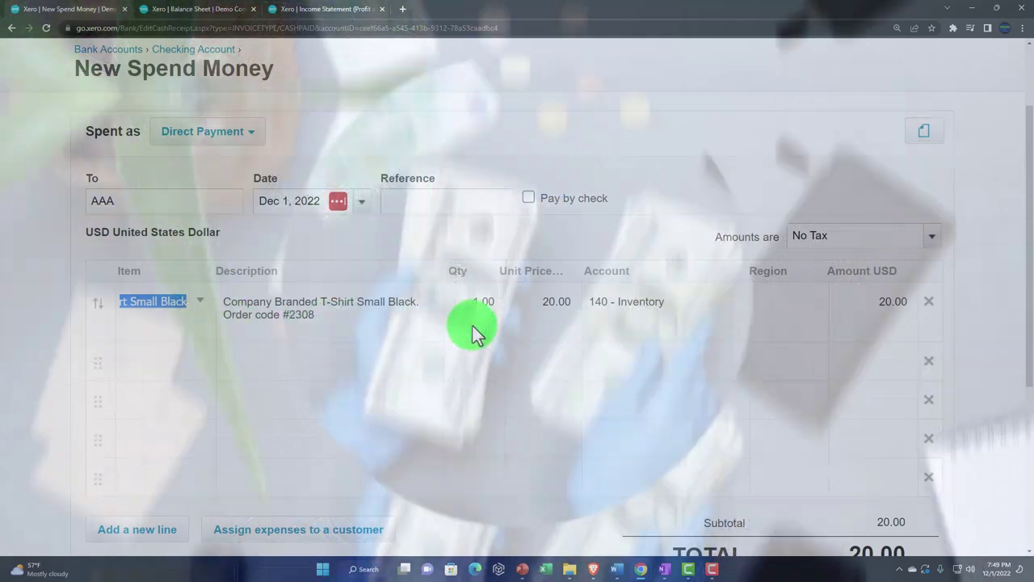
left_click(474, 328)
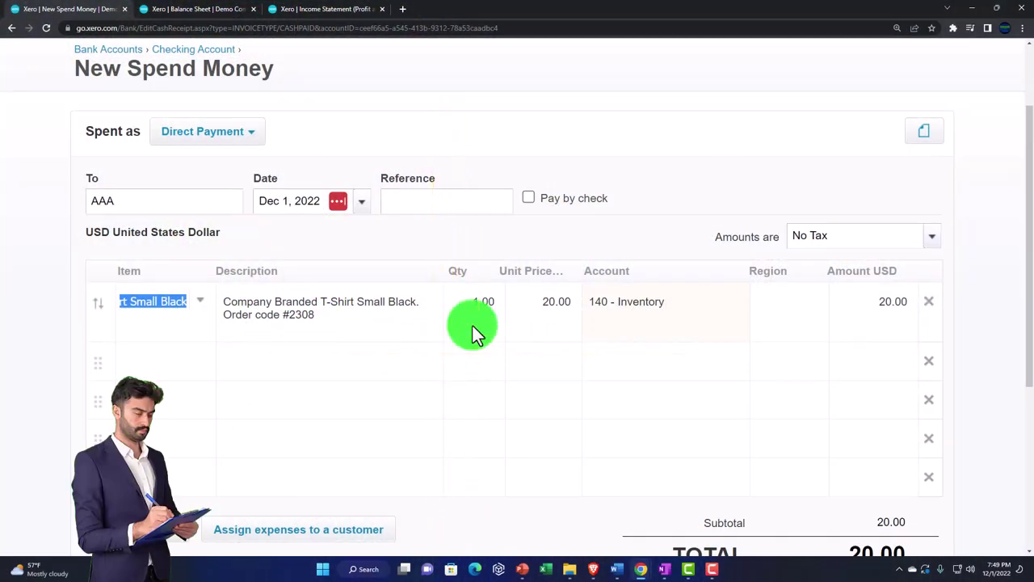
Check the account assigned to the T-shirt line and save the spend money transaction.
scroll(473, 326, "down", 1)
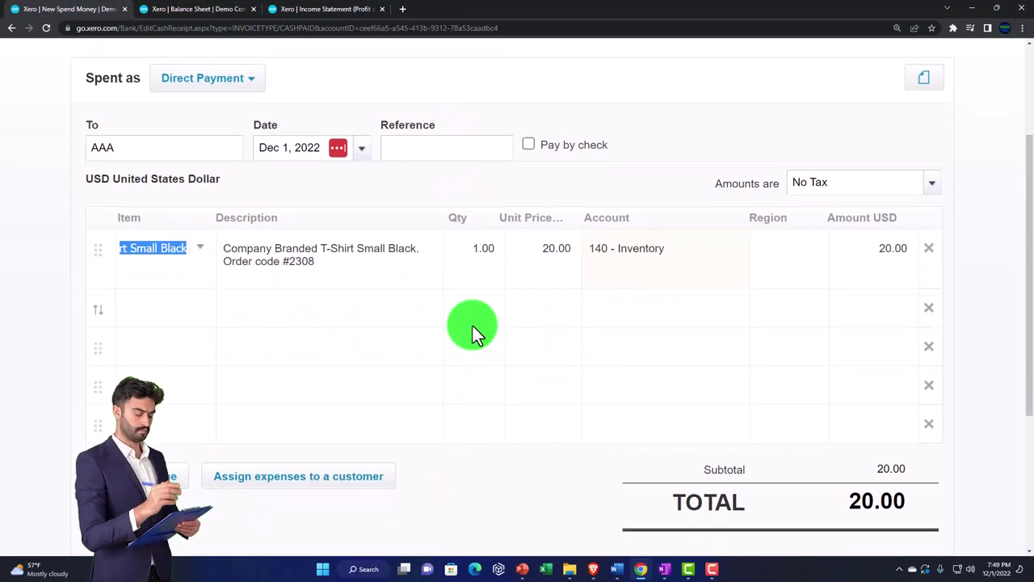
scroll(473, 325, "up", 2)
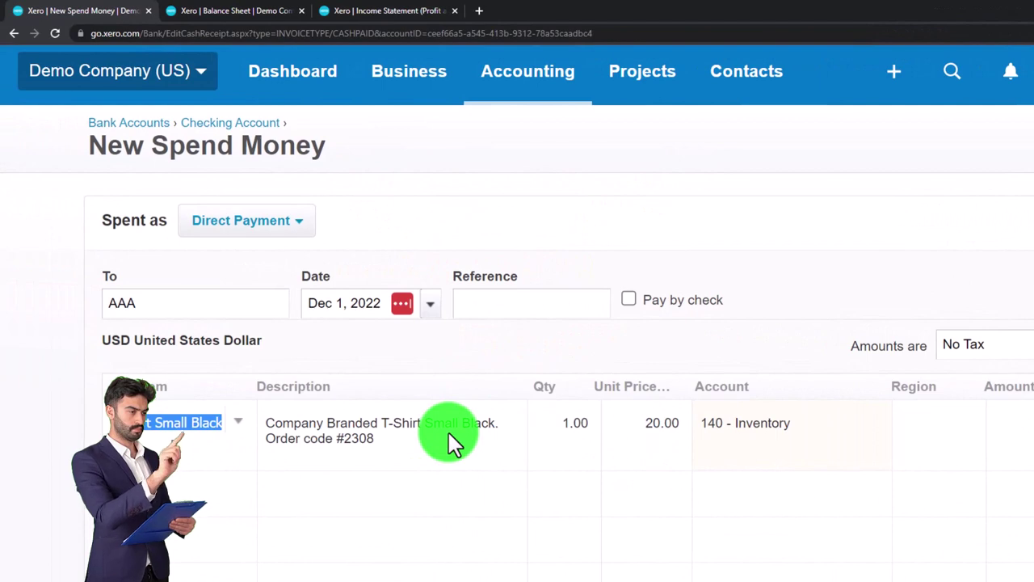
mouse_move(740, 441)
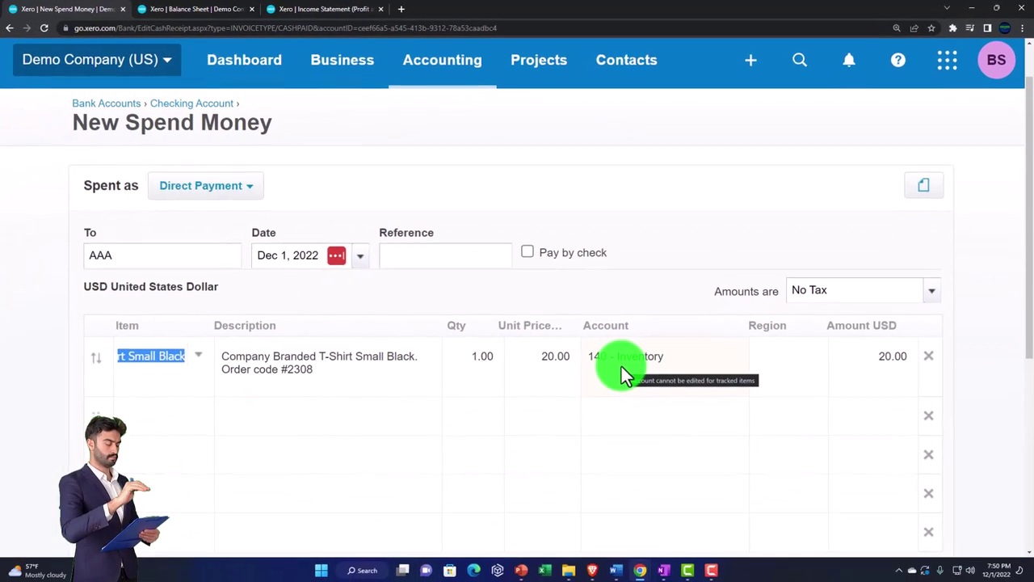
scroll(629, 369, "down", 3)
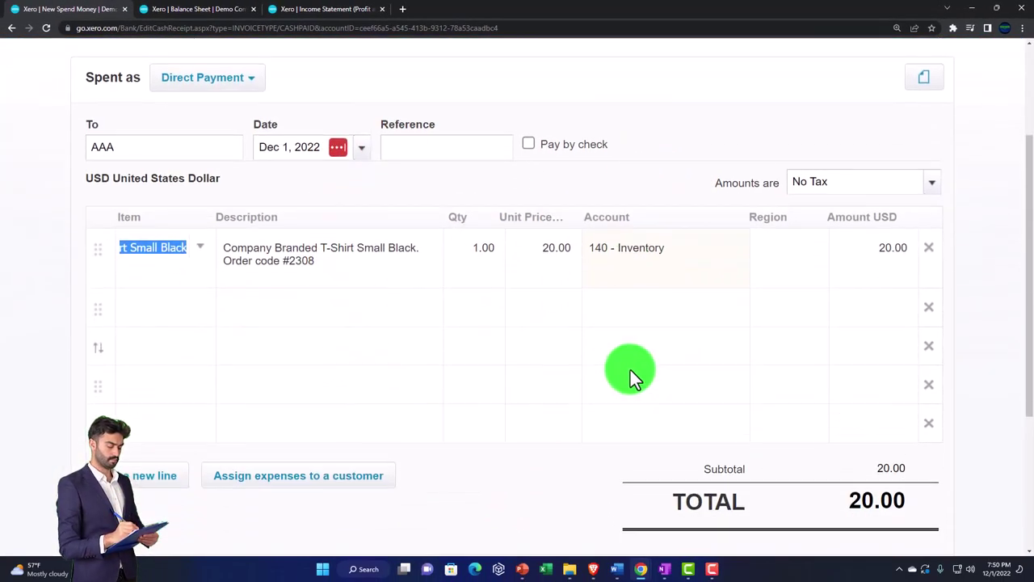
left_click(707, 483)
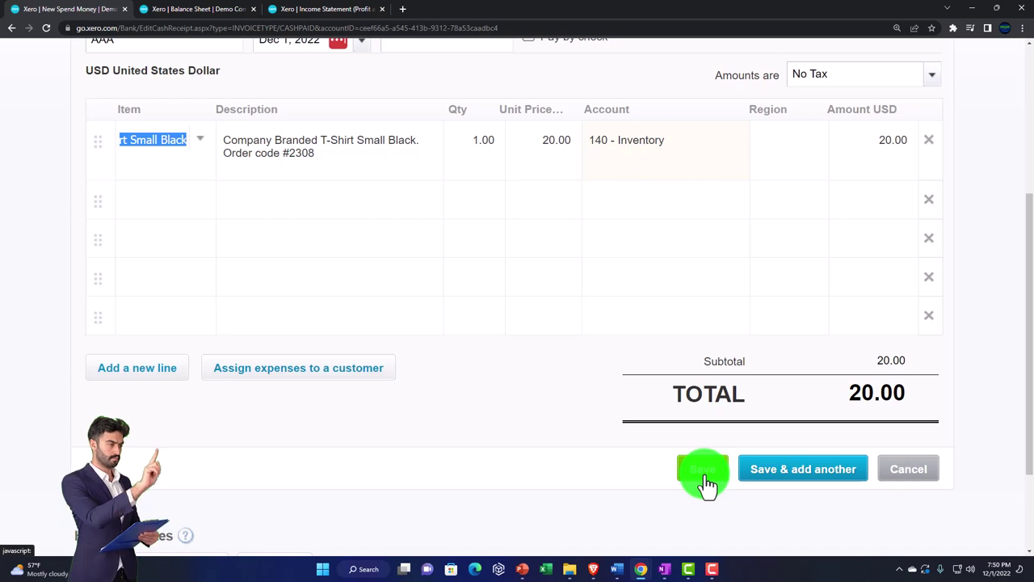
Update the Balance Sheet, drill into the Inventory balance, and review its 2022 transactions for the AAA purchase.
left_click(204, 11)
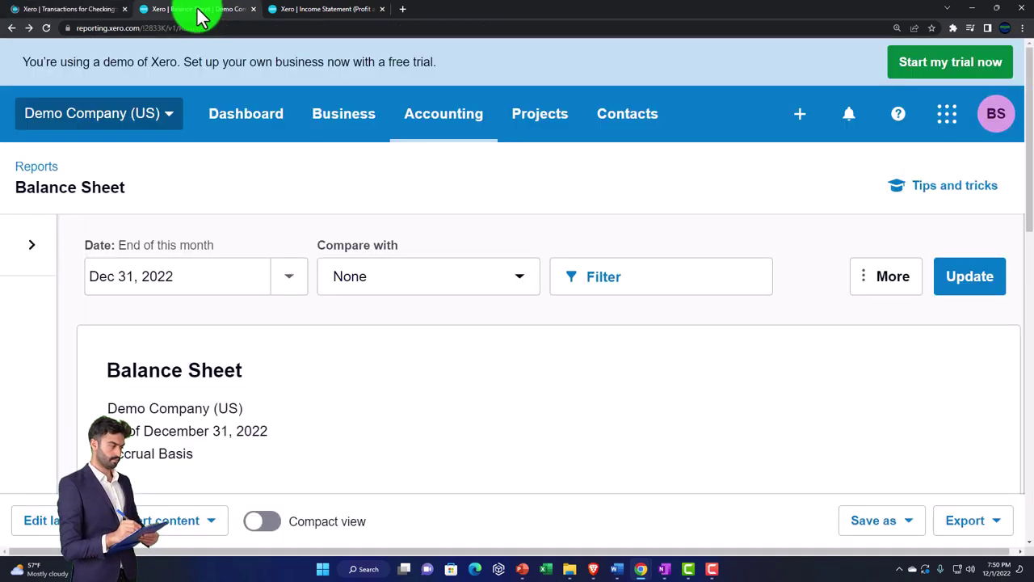
left_click(965, 287)
scroll(841, 308, "down", 5)
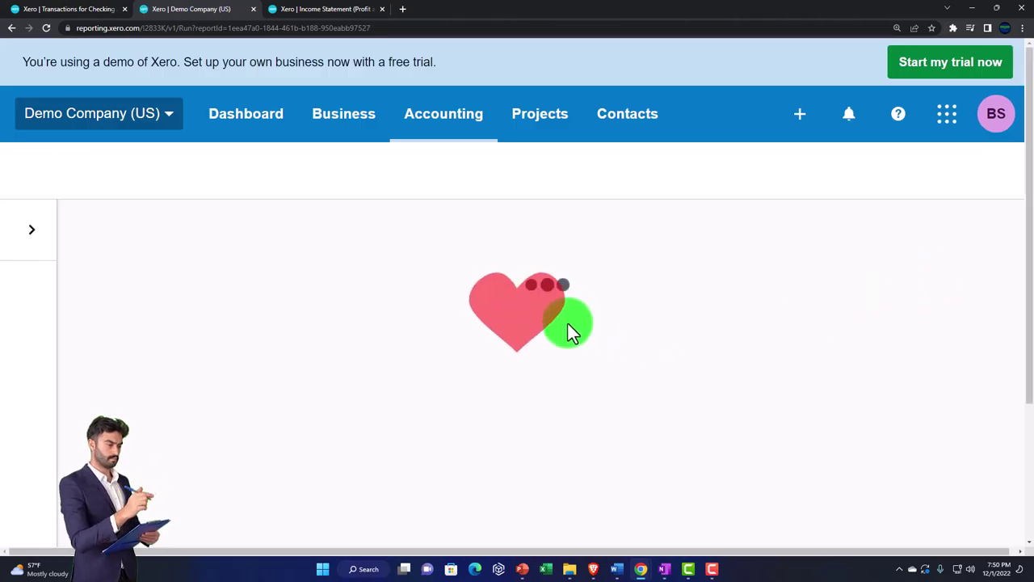
scroll(470, 331, "down", 2)
scroll(471, 331, "down", 3)
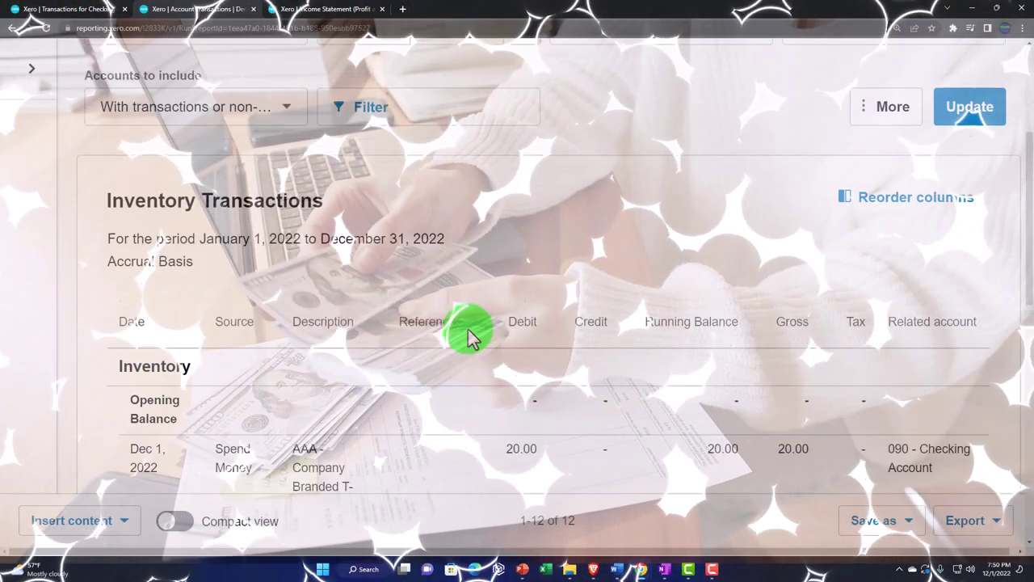
scroll(471, 338, "up", 3)
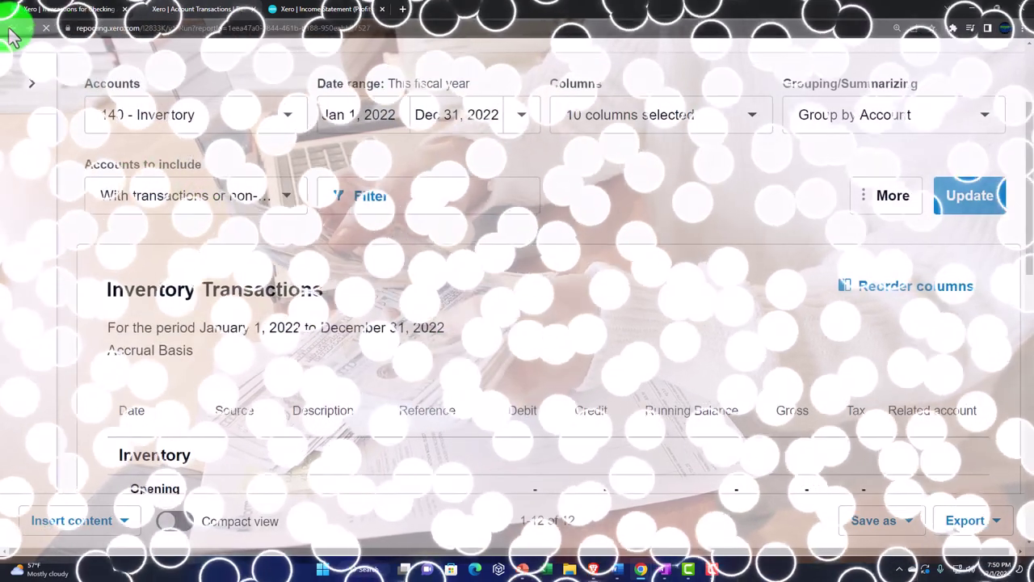
Duplicate the browser tab holding the Income Statement.
left_click(328, 15)
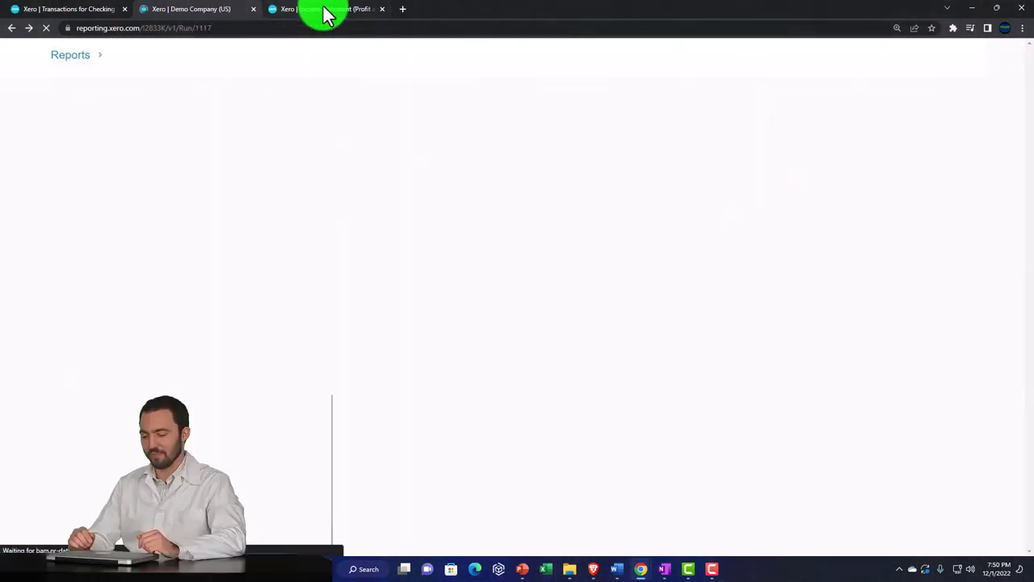
right_click(324, 12)
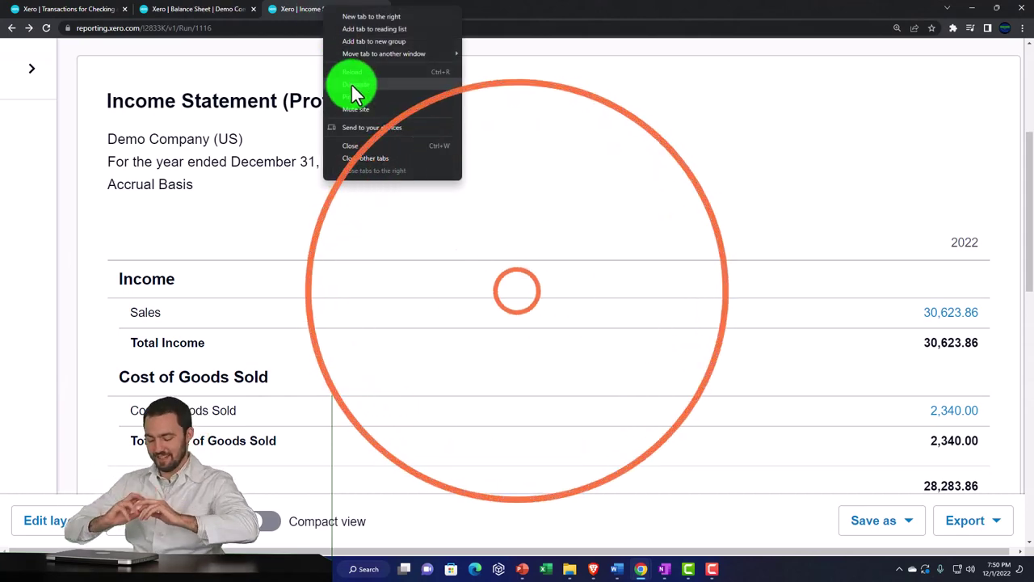
left_click(353, 86)
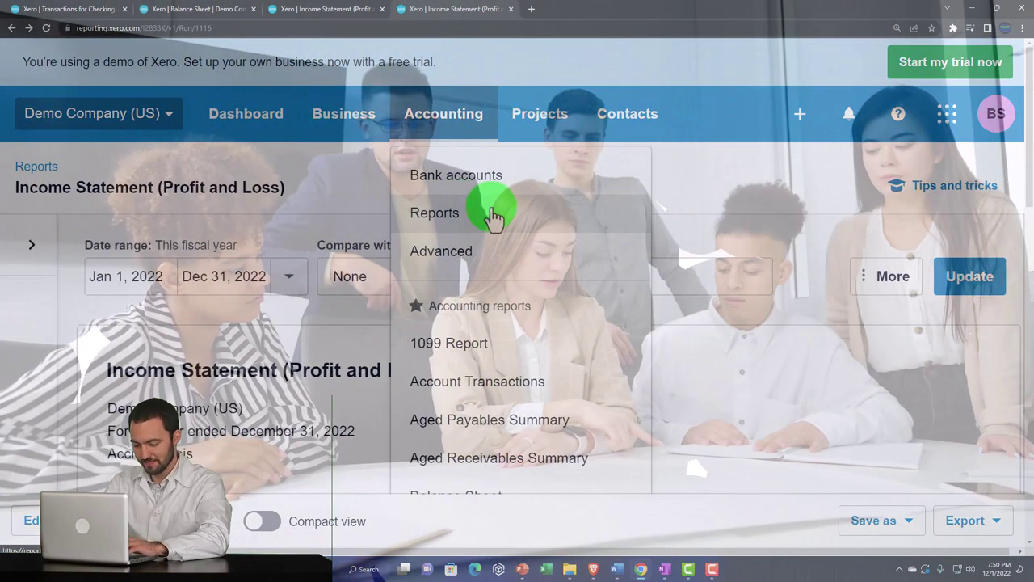
Search the reports for inventory, open the Inventory Item Summary, and review the tracked T-shirt items.
left_click(438, 234)
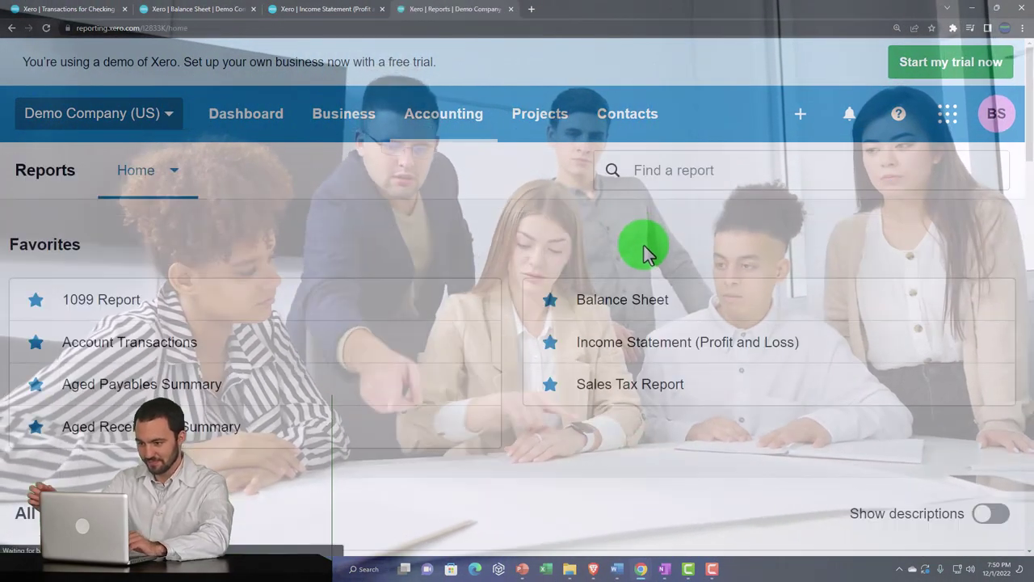
left_click(682, 177)
type("inventory")
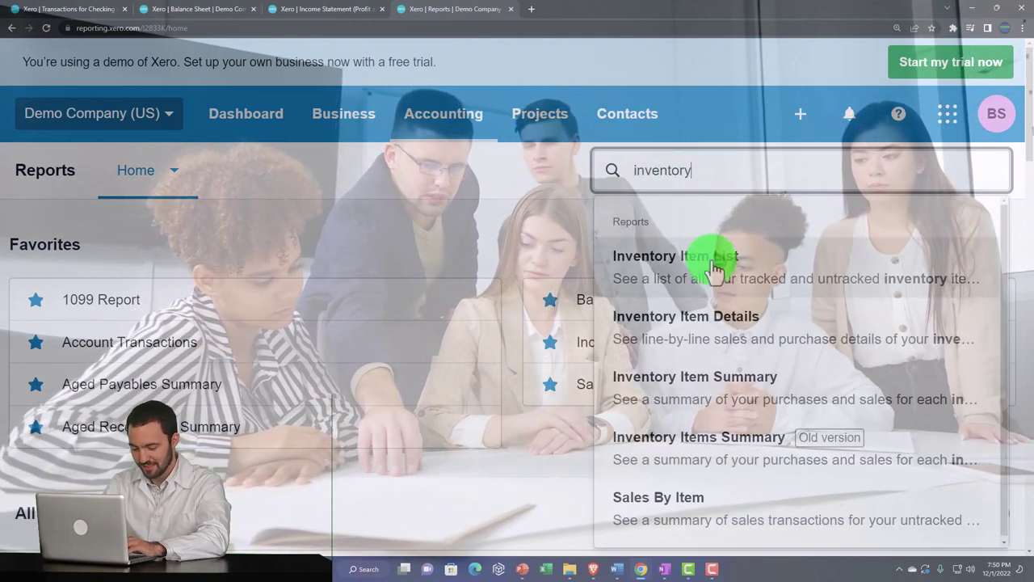
left_click(737, 388)
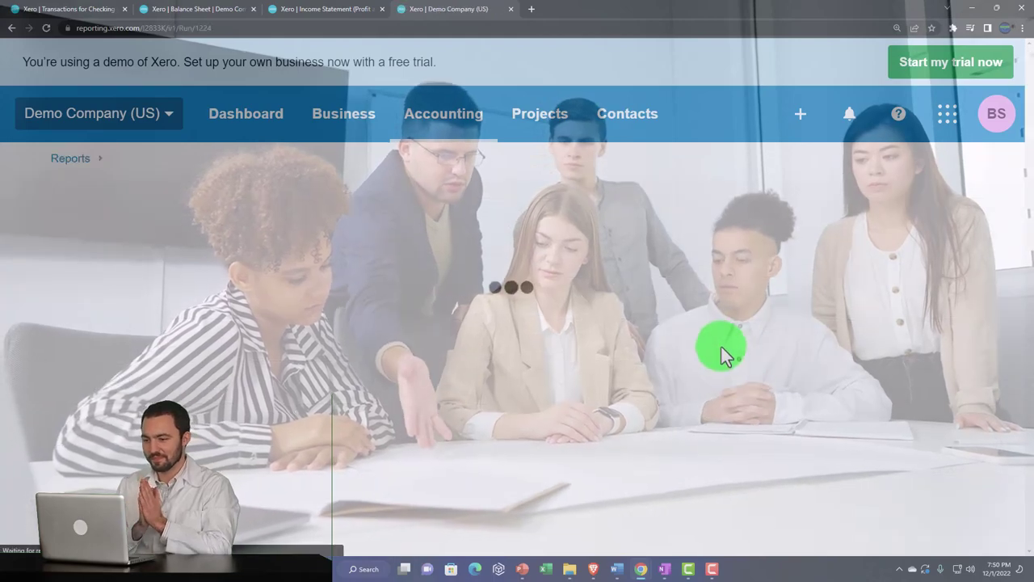
scroll(665, 345, "down", 5)
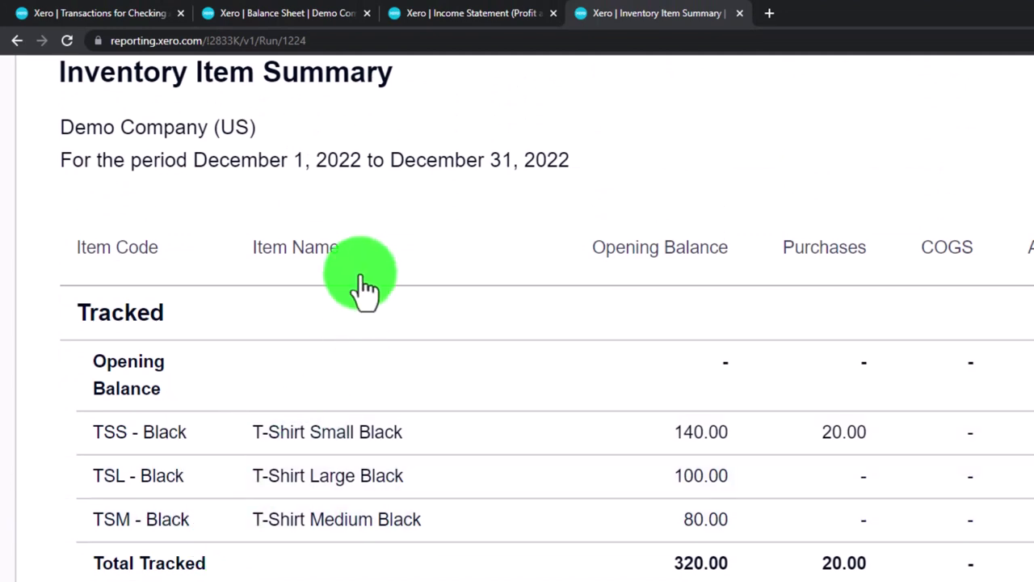
Start another spend money transaction from the Checking Account and set it to be spent as a Prepayment.
left_click(111, 20)
left_click(762, 176)
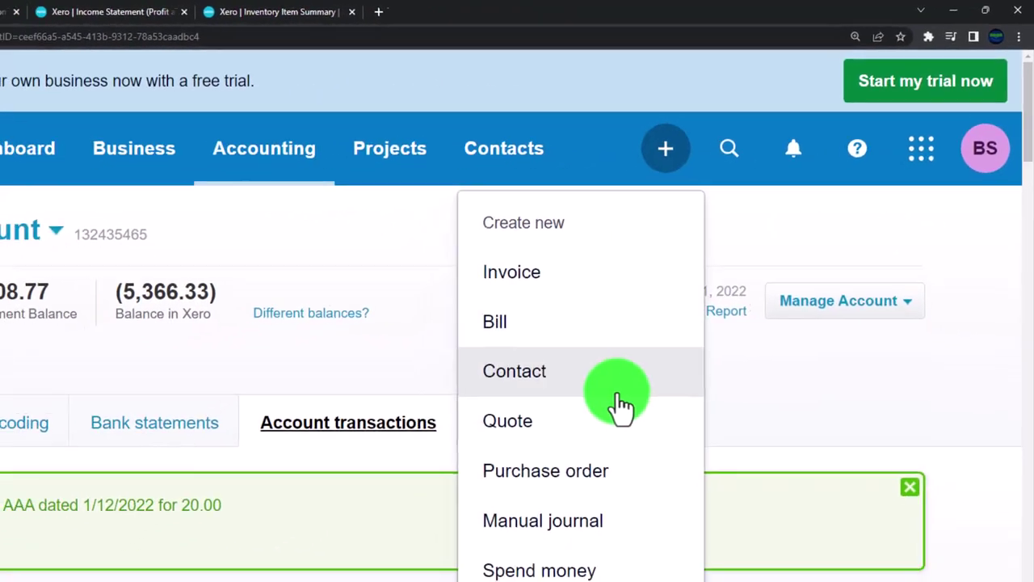
left_click(689, 446)
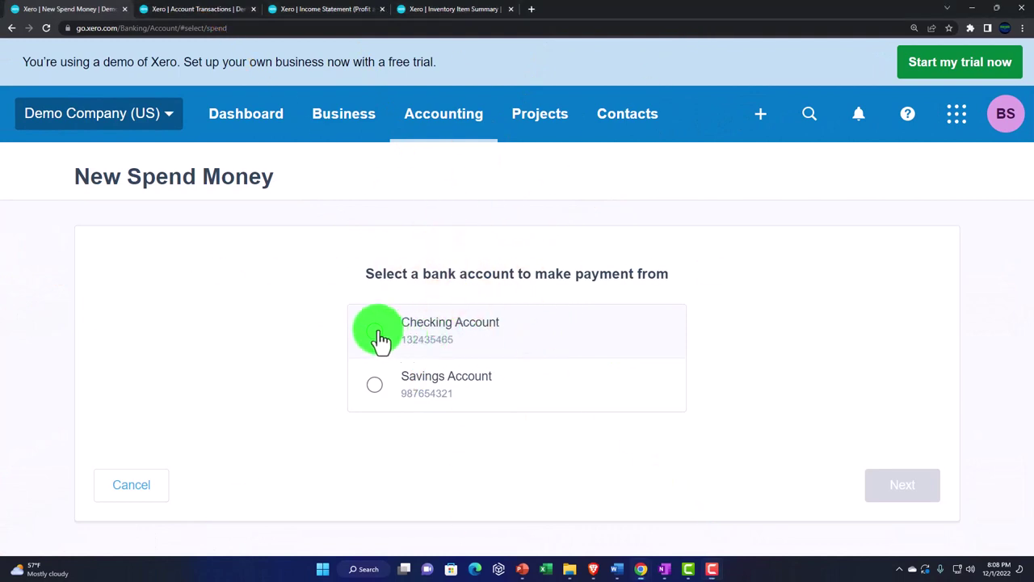
left_click(378, 338)
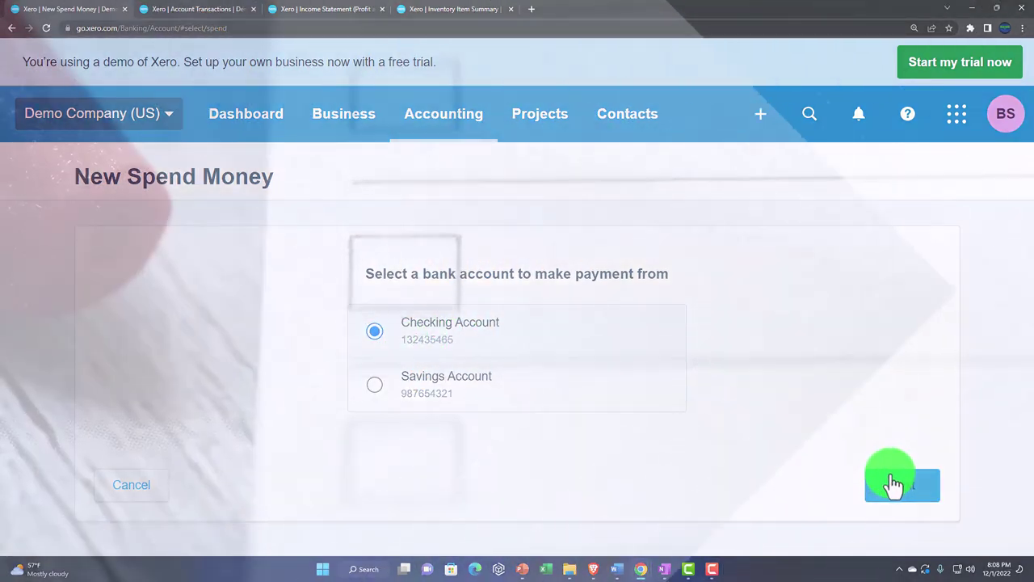
left_click(895, 483)
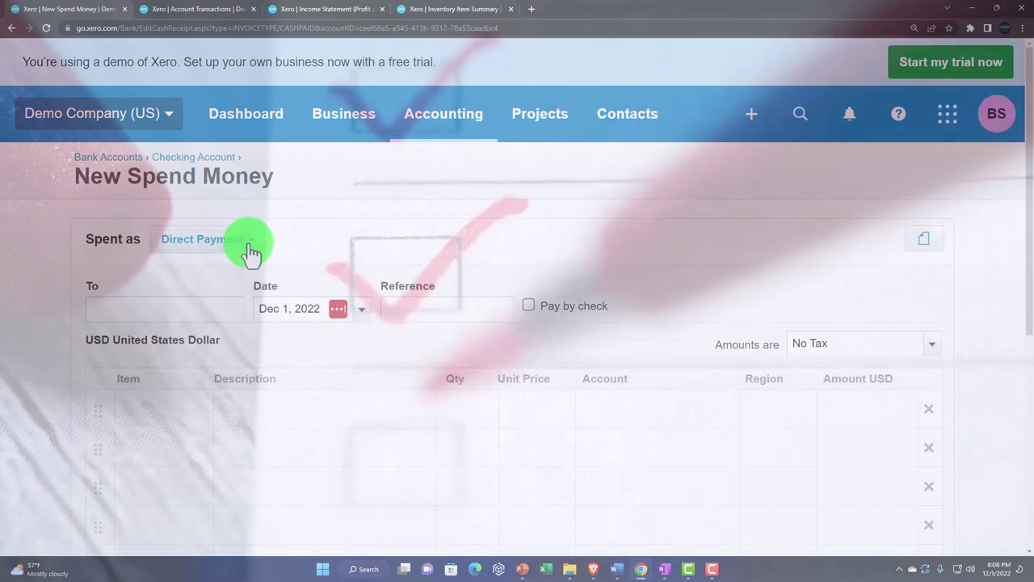
left_click(249, 247)
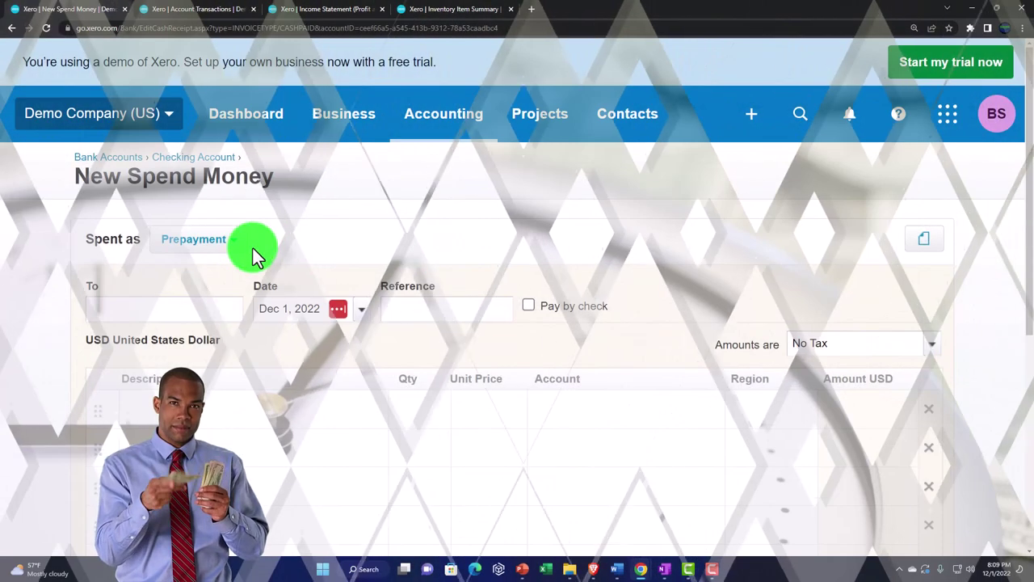
scroll(253, 248, "down", 1)
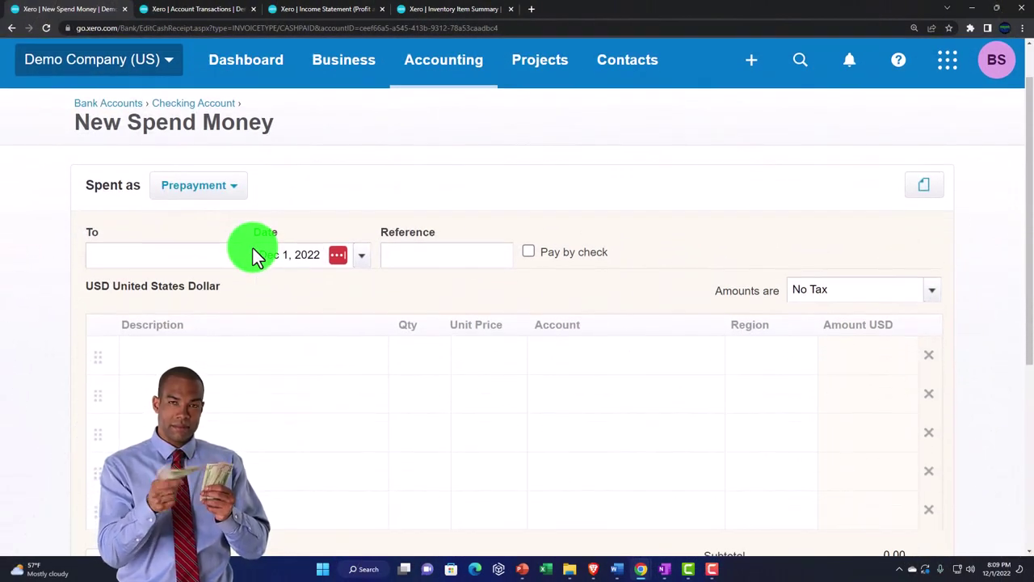
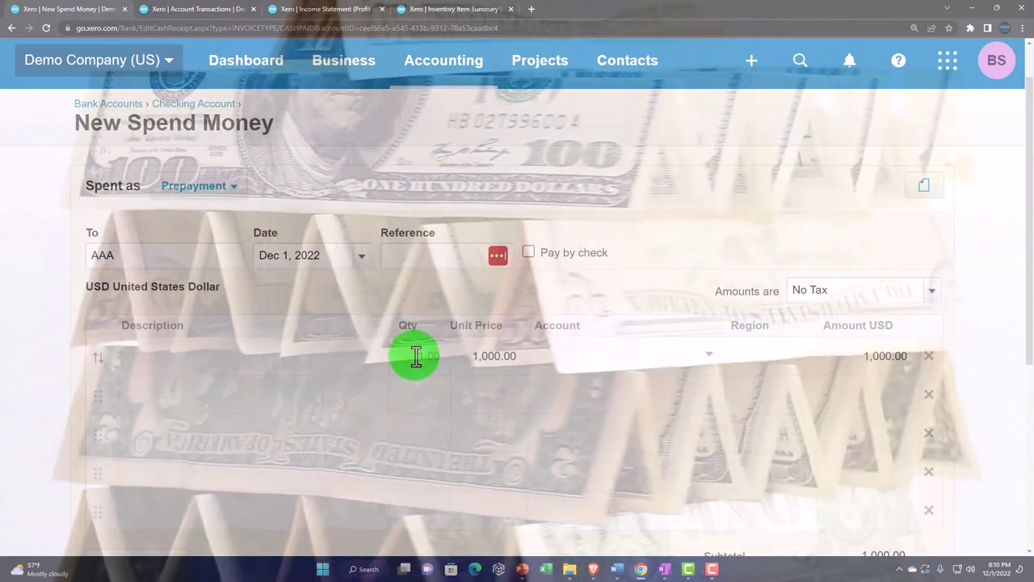
type("Pre")
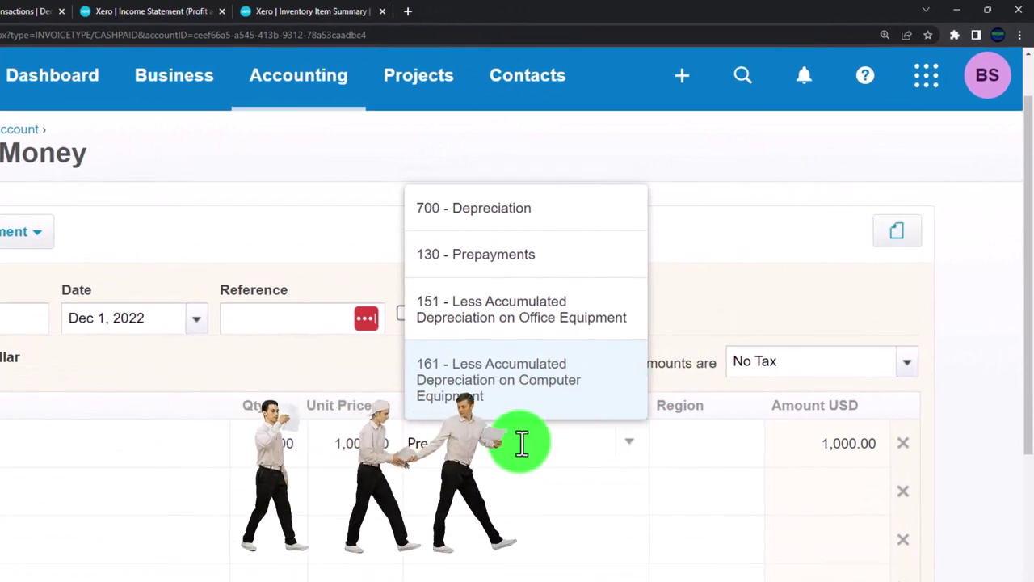
key("BackSpace")
key("BackSpace")
key("BackSpace")
key("Escape")
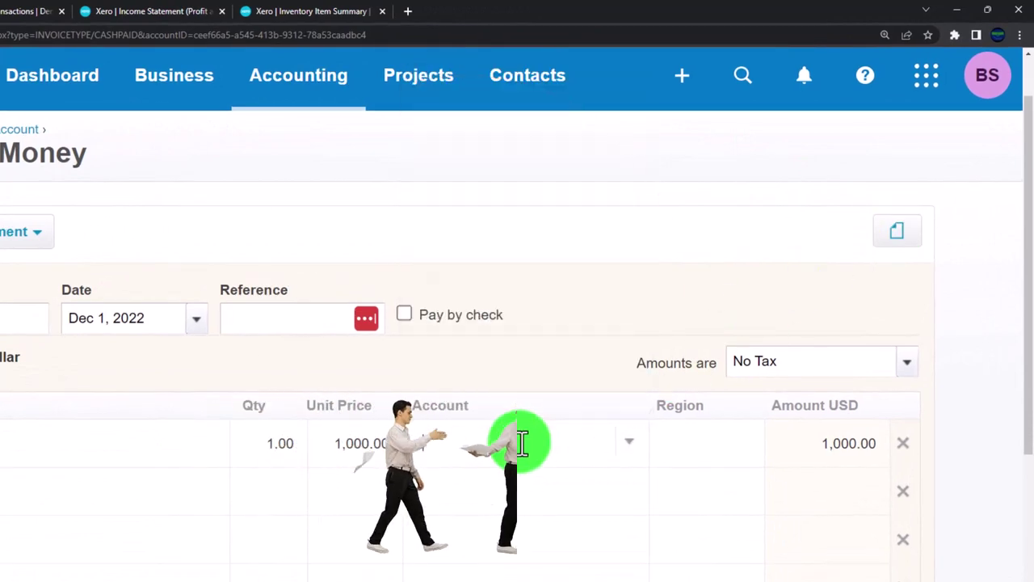
type("mis")
key("BackSpace")
key("BackSpace")
key("BackSpace")
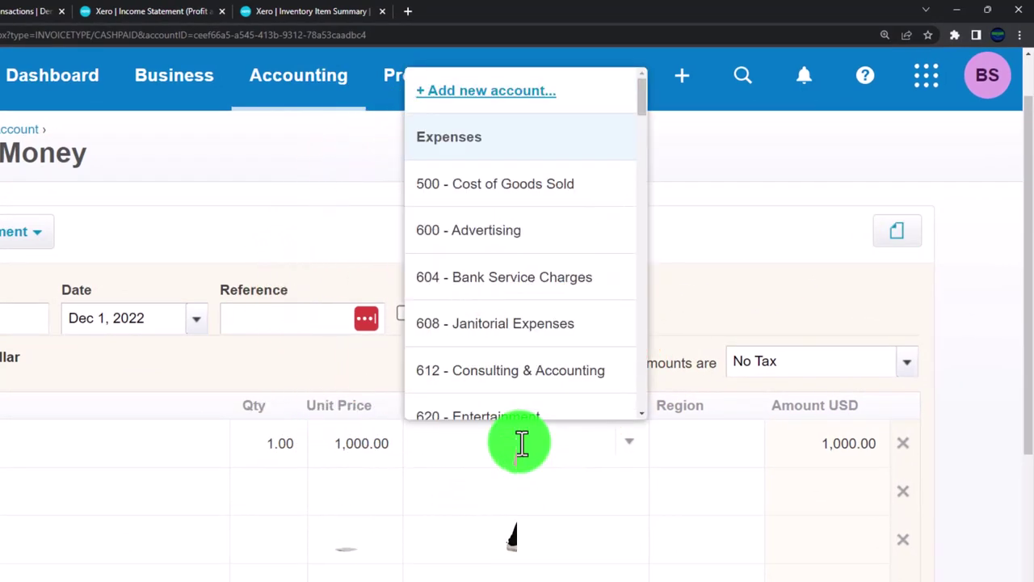
Assign the prepayment line to account 644 - Utilities and save the spend money transaction.
type("Utilities")
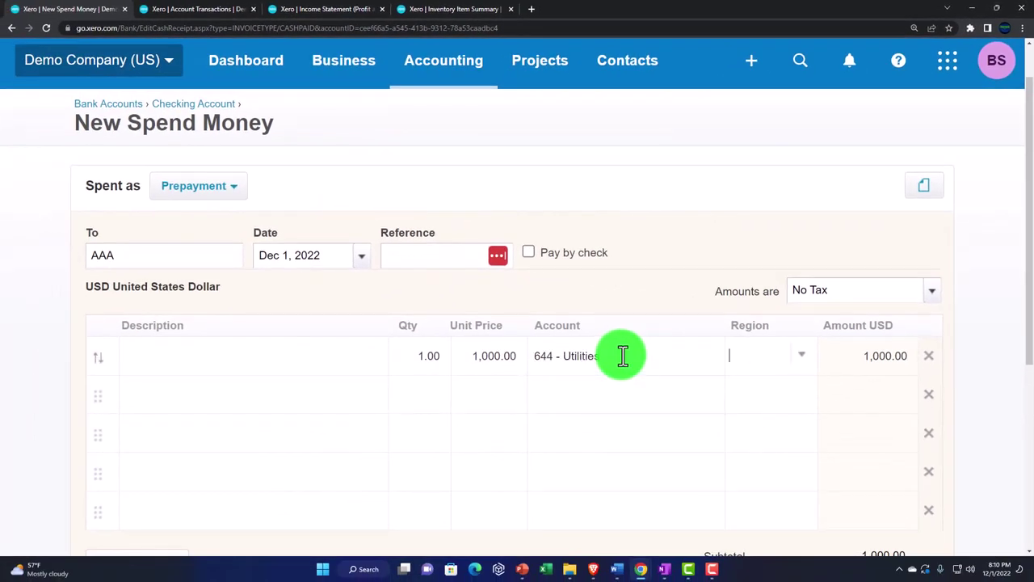
scroll(695, 367, "down", 2)
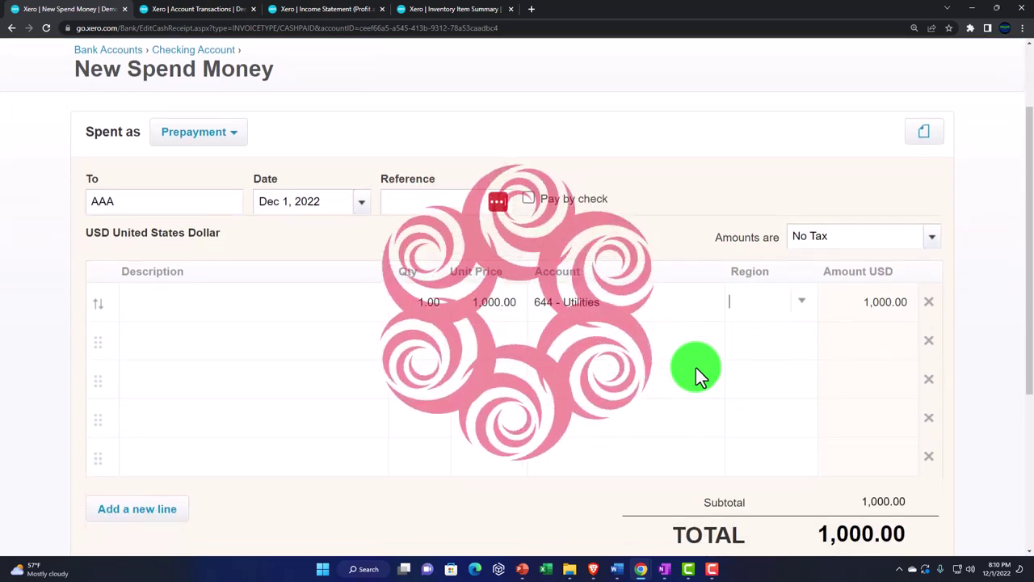
scroll(689, 350, "up", 2)
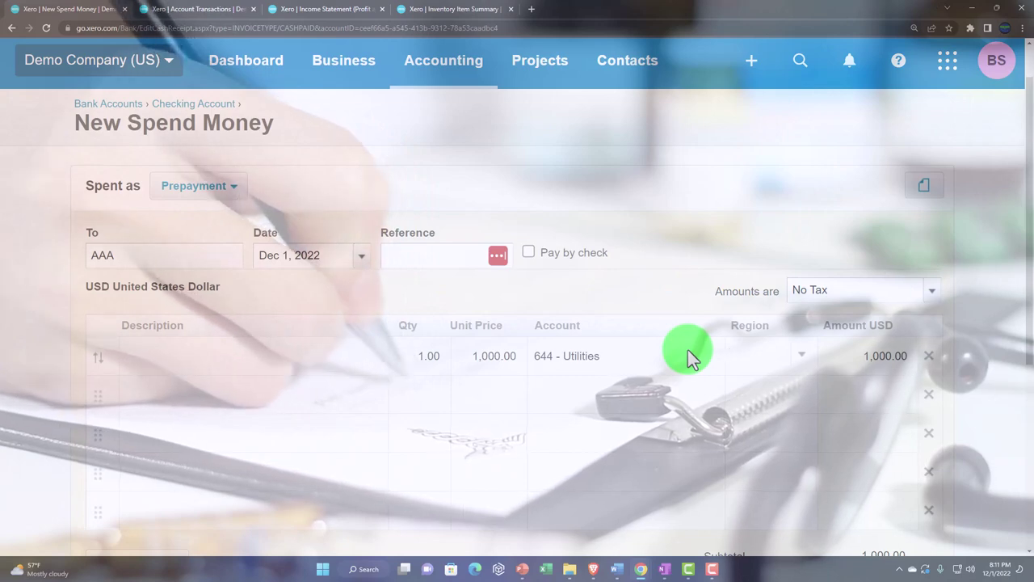
scroll(580, 339, "down", 2)
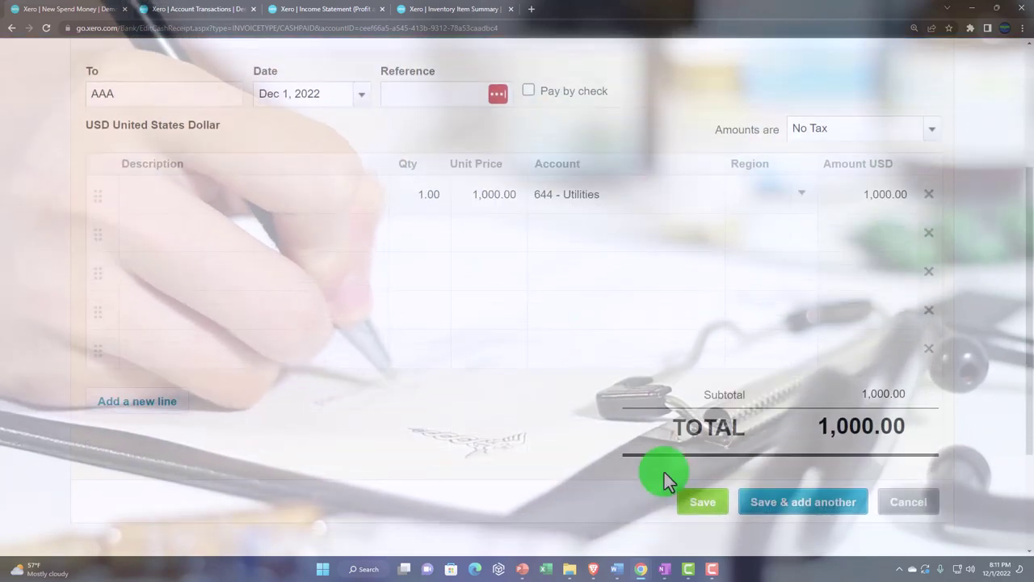
left_click(689, 508)
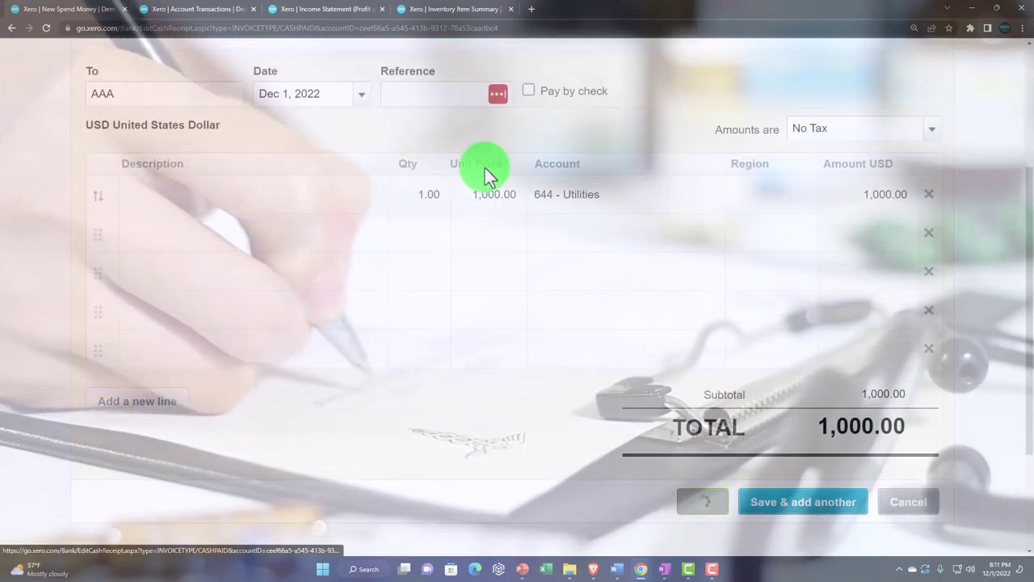
Return to the Balance Sheet, update it as of Dec 31, 2022, and review its assets and current liabilities.
left_click(194, 11)
scroll(491, 355, "up", 6)
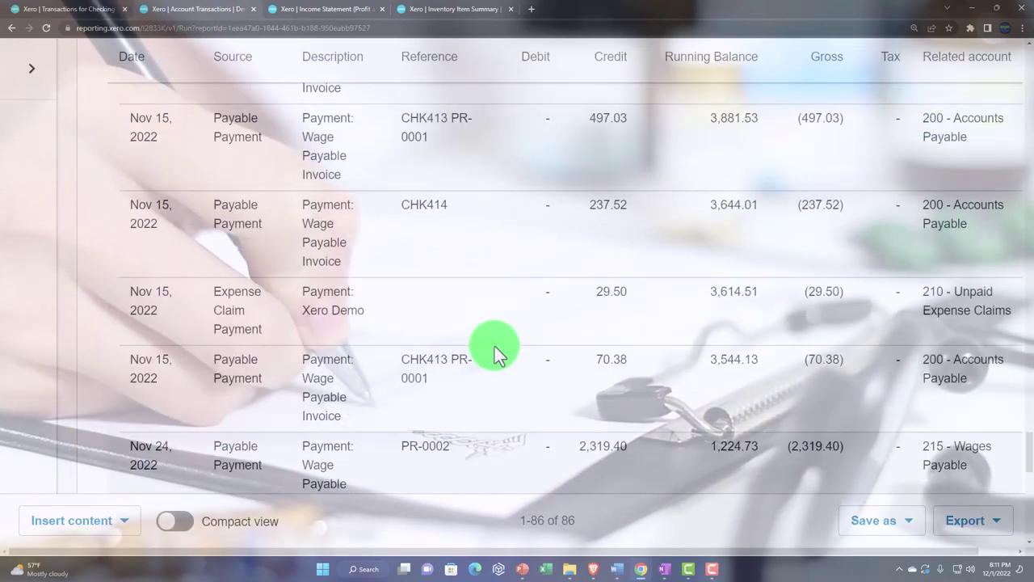
scroll(495, 346, "up", 10)
left_click(46, 28)
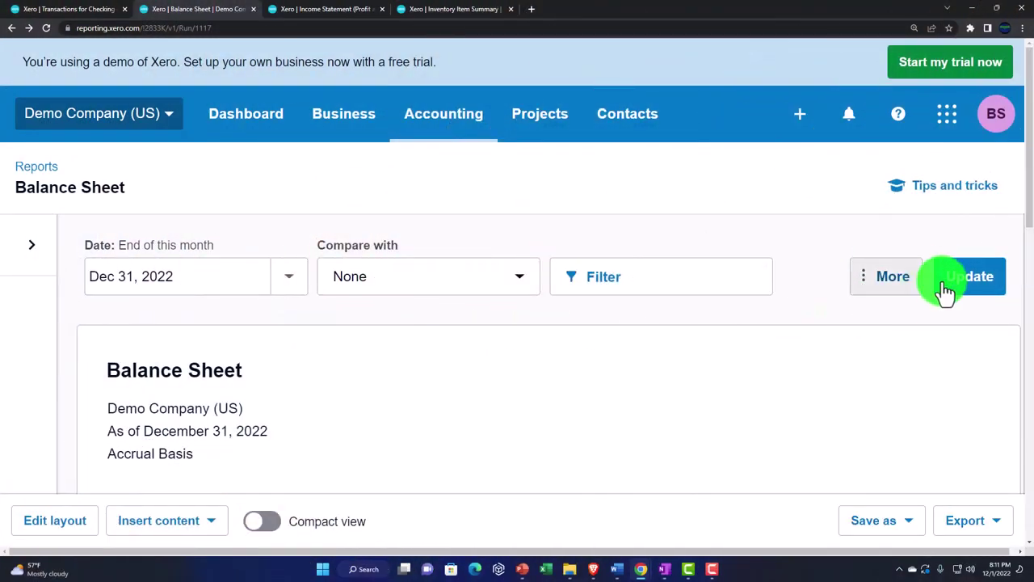
left_click(945, 291)
scroll(638, 315, "down", 3)
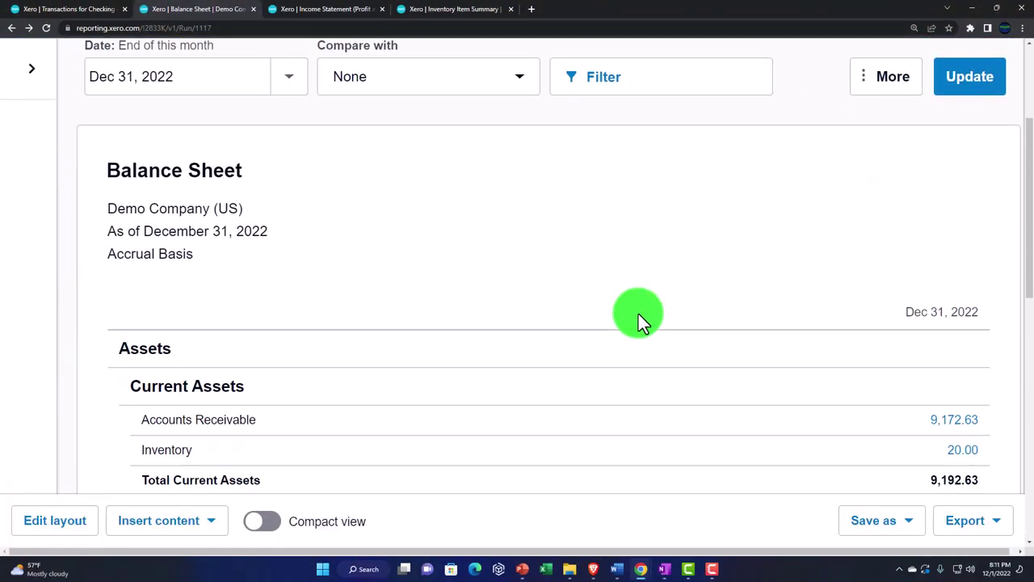
scroll(638, 313, "down", 7)
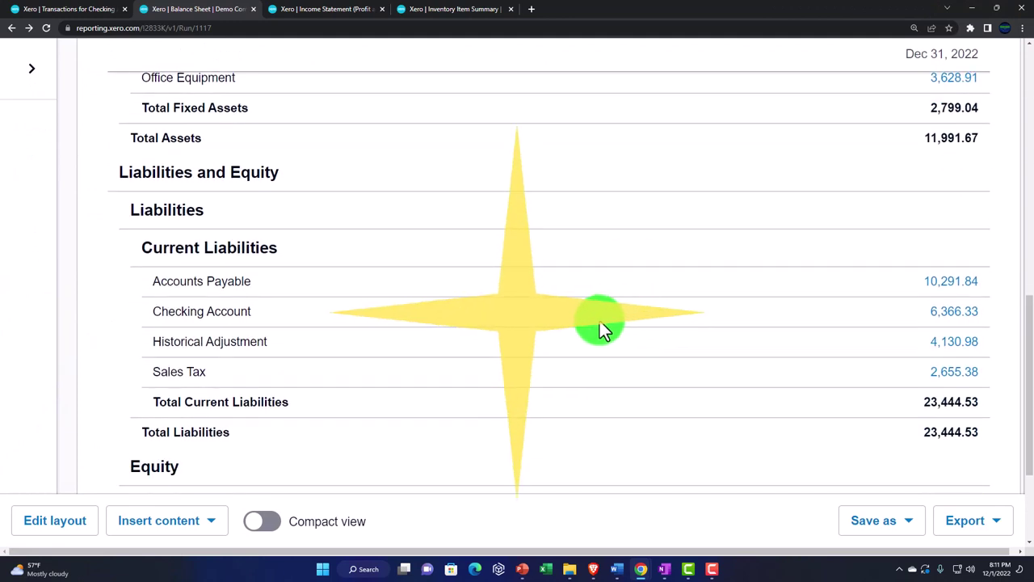
Drill into the Checking Account balance on the Balance Sheet and examine the latest transactions for the prepayment.
left_click(931, 320)
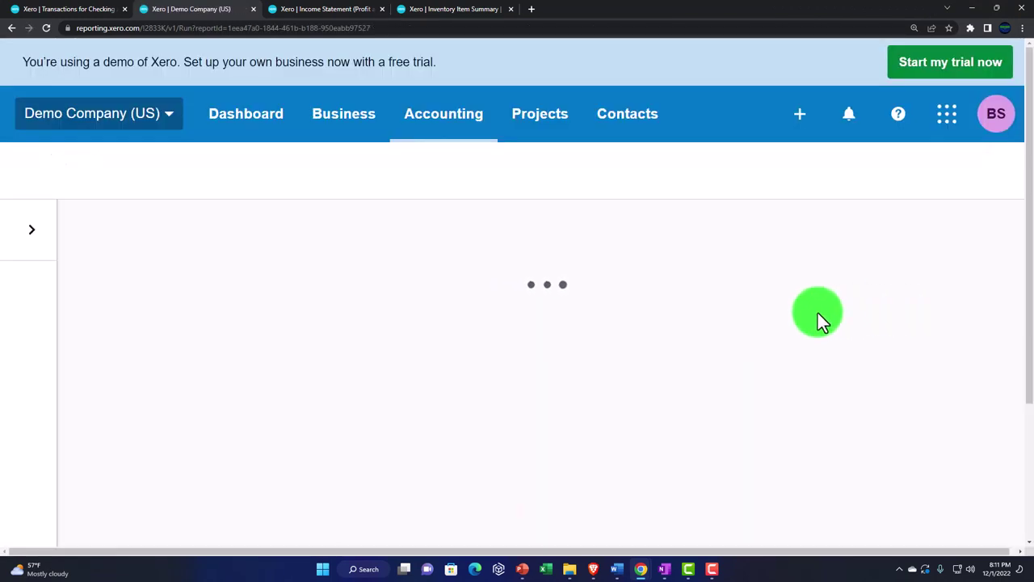
scroll(817, 312, "down", 2)
scroll(818, 313, "down", 15)
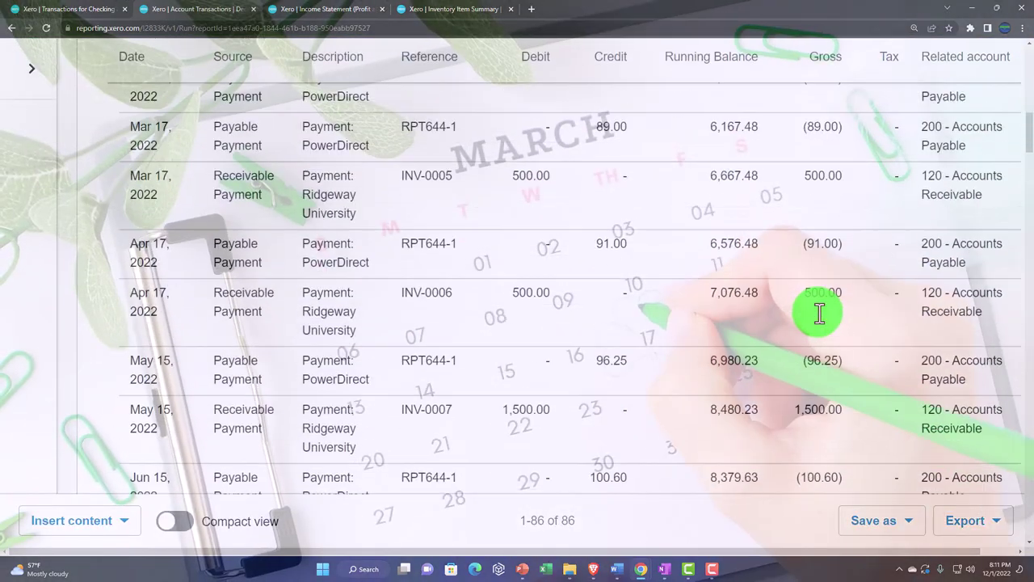
left_click_drag(1028, 202, 1005, 513)
scroll(531, 347, "up", 2)
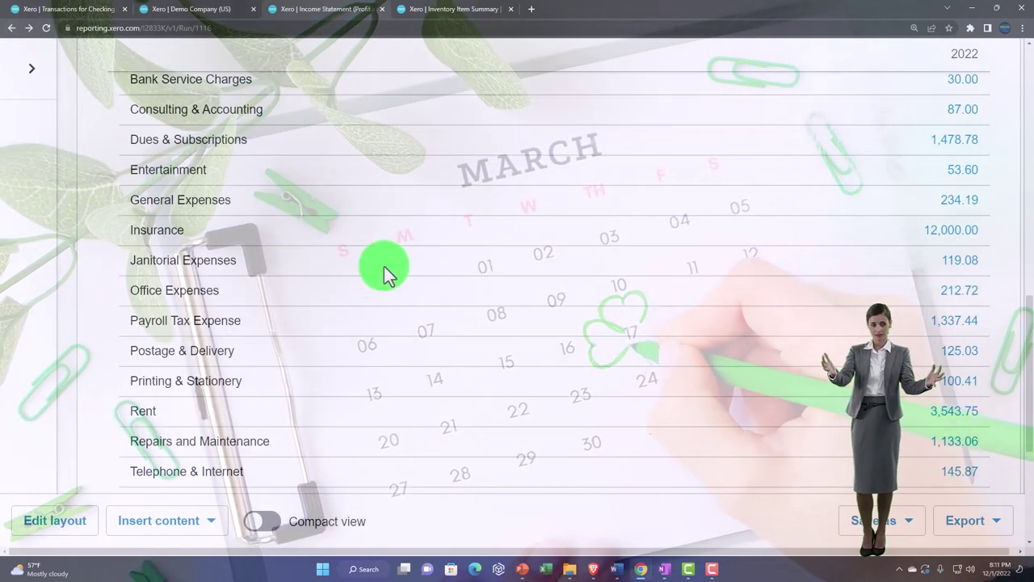
Update the Income Statement, examine the Utilities transactions behind its 2022 balance, and return to the statement.
scroll(388, 283, "up", 10)
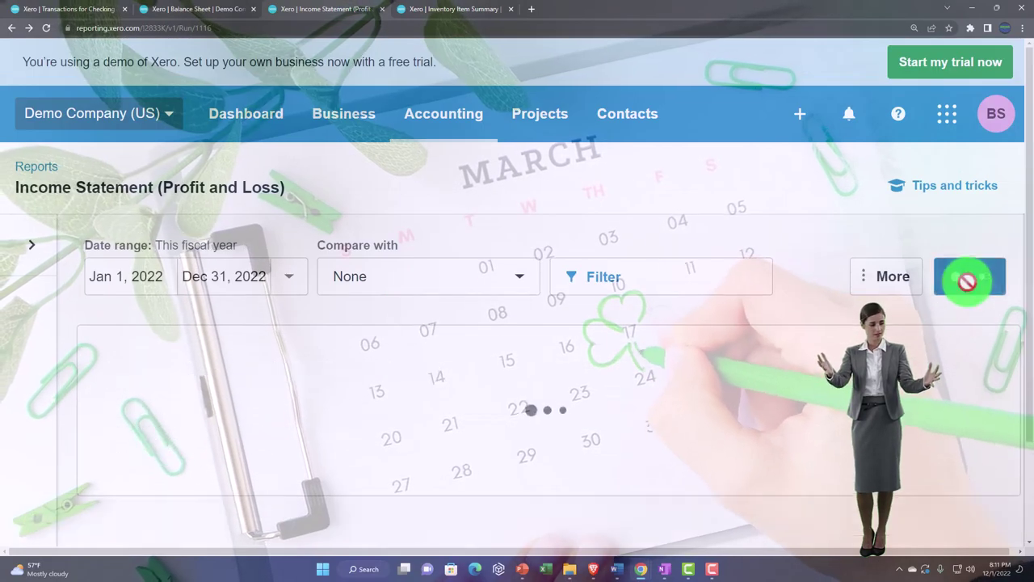
scroll(543, 277, "down", 10)
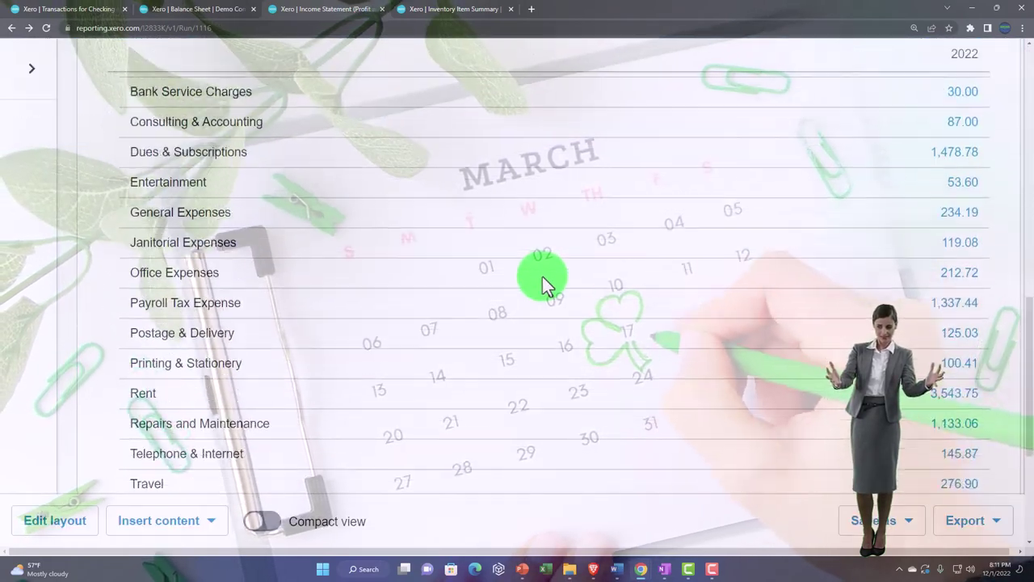
scroll(543, 276, "down", 2)
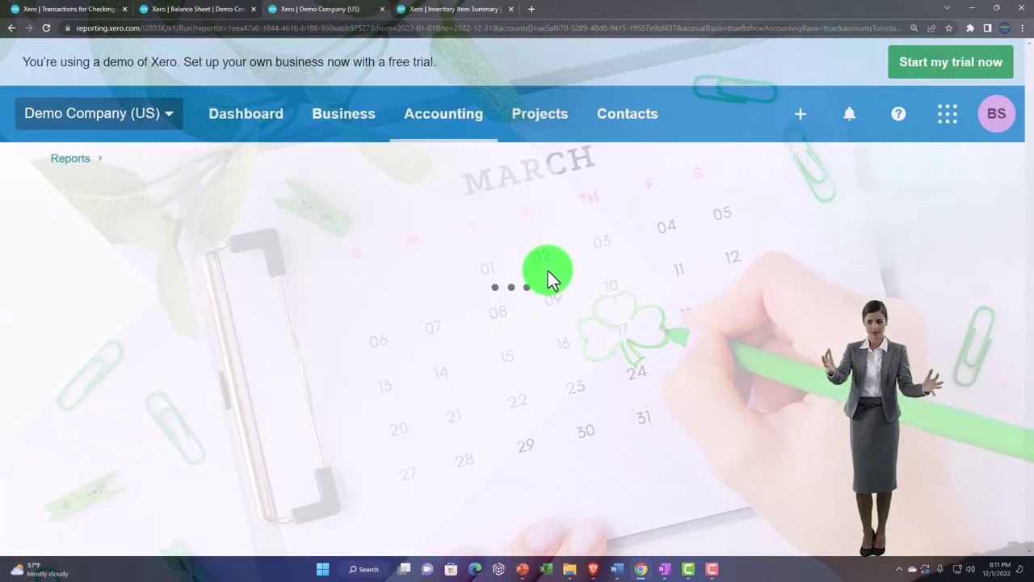
scroll(548, 271, "down", 6)
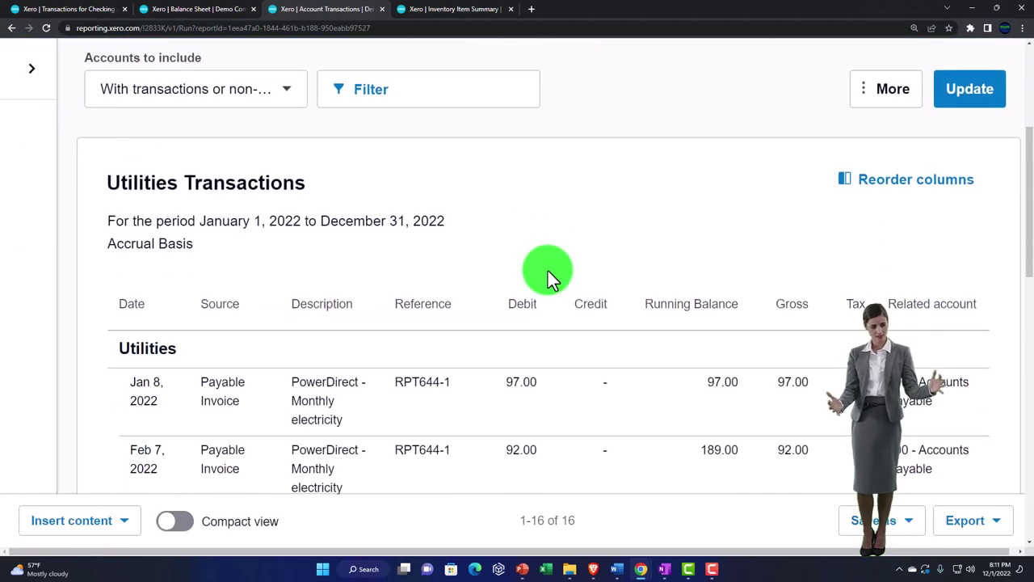
scroll(548, 270, "down", 8)
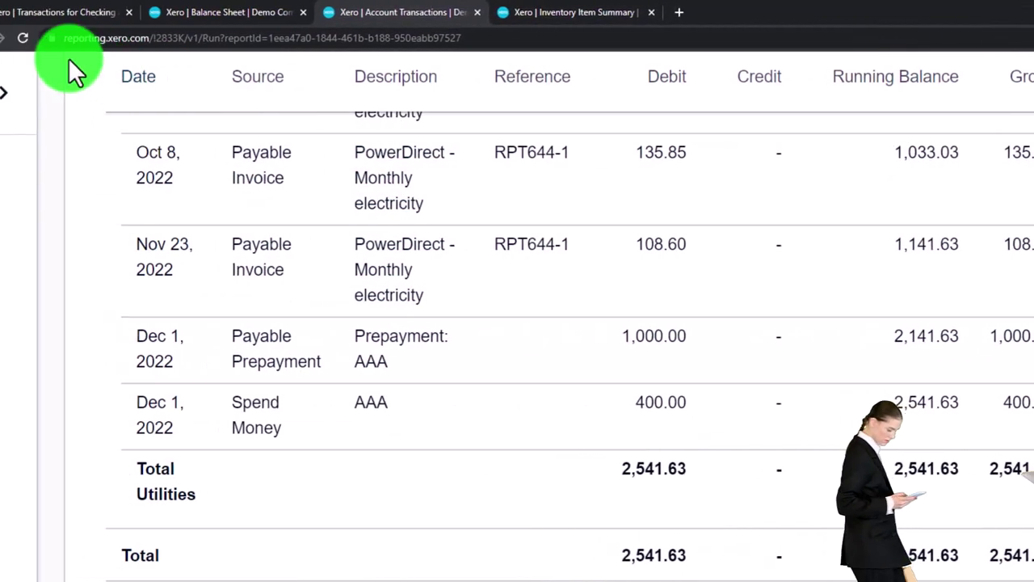
left_click(571, 250)
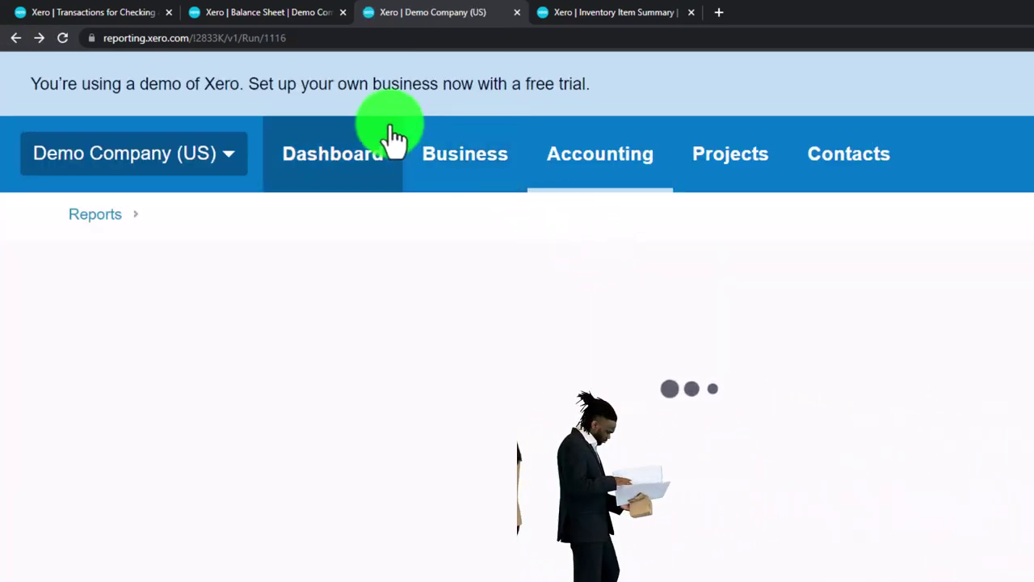
Open the list of bills to pay from the Checking Account page and examine the AAA prepayment entry.
left_click(92, 14)
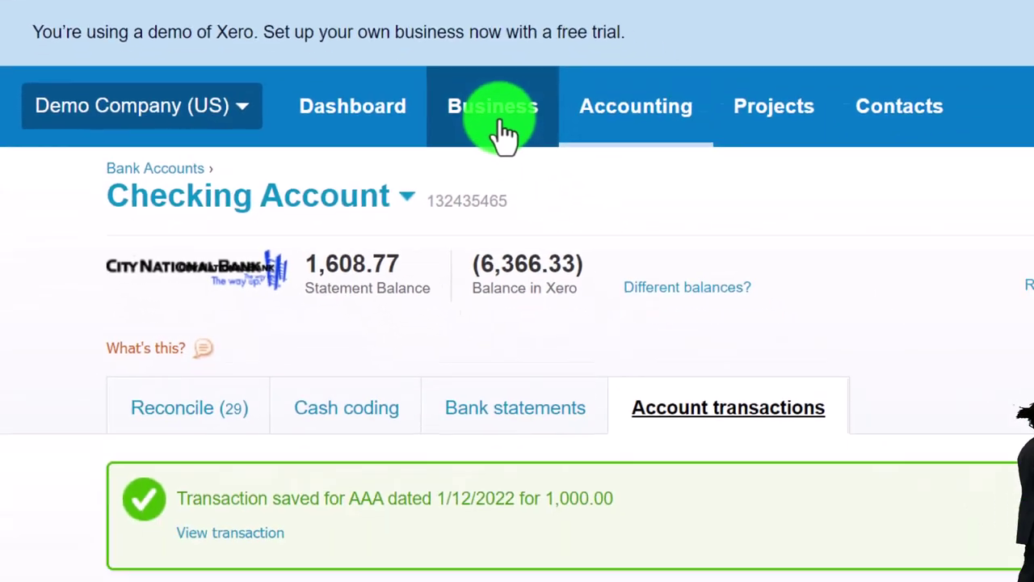
left_click(599, 224)
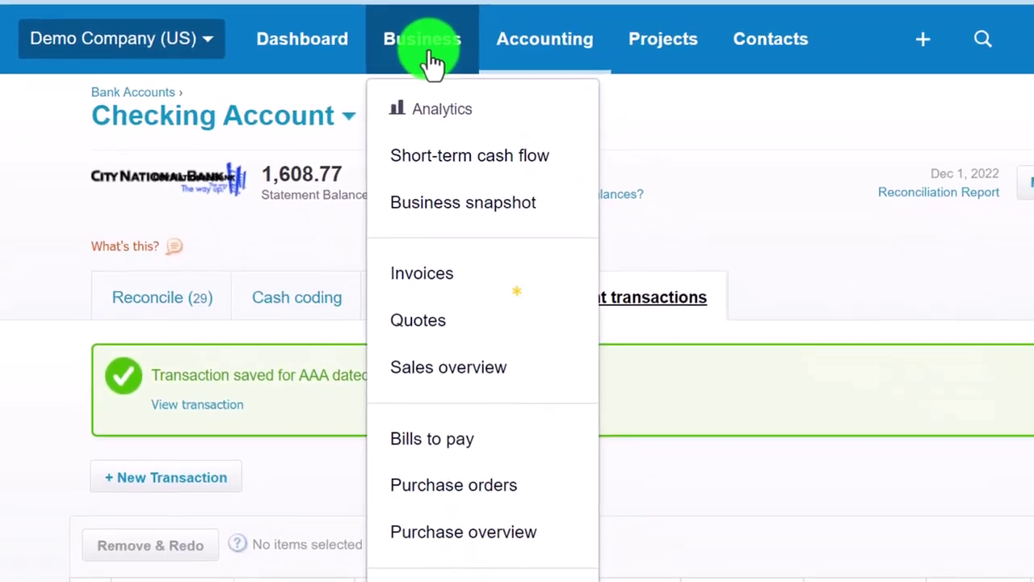
left_click(496, 452)
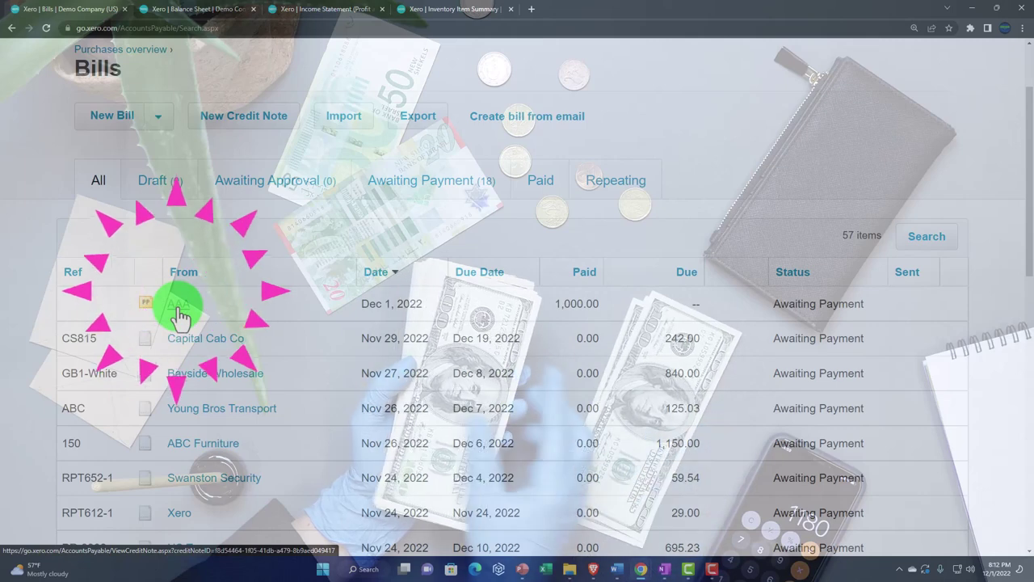
scroll(178, 315, "up", 2)
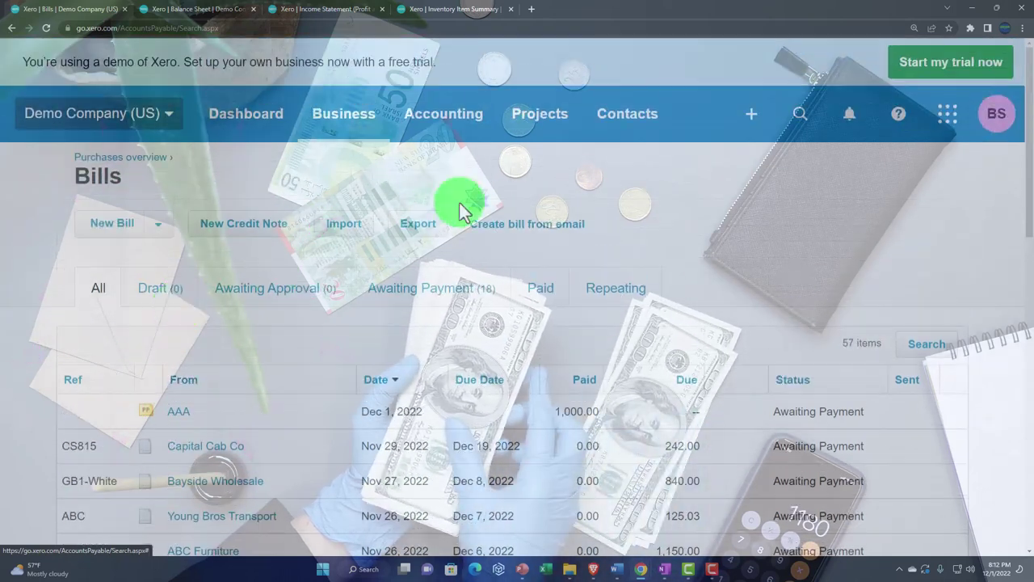
Search all contacts for "aaa" and open the AAA contact record.
left_click(600, 127)
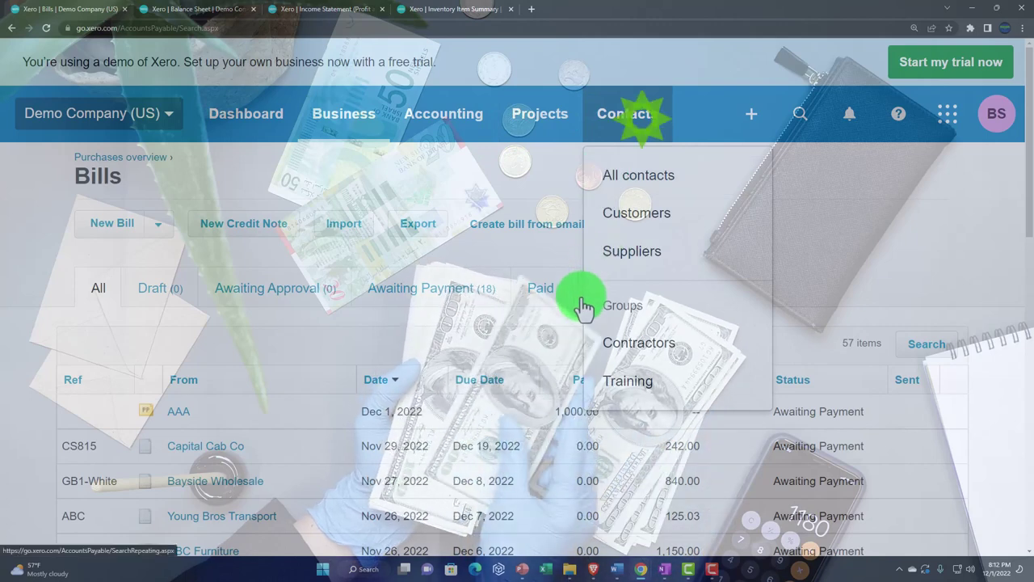
left_click(623, 179)
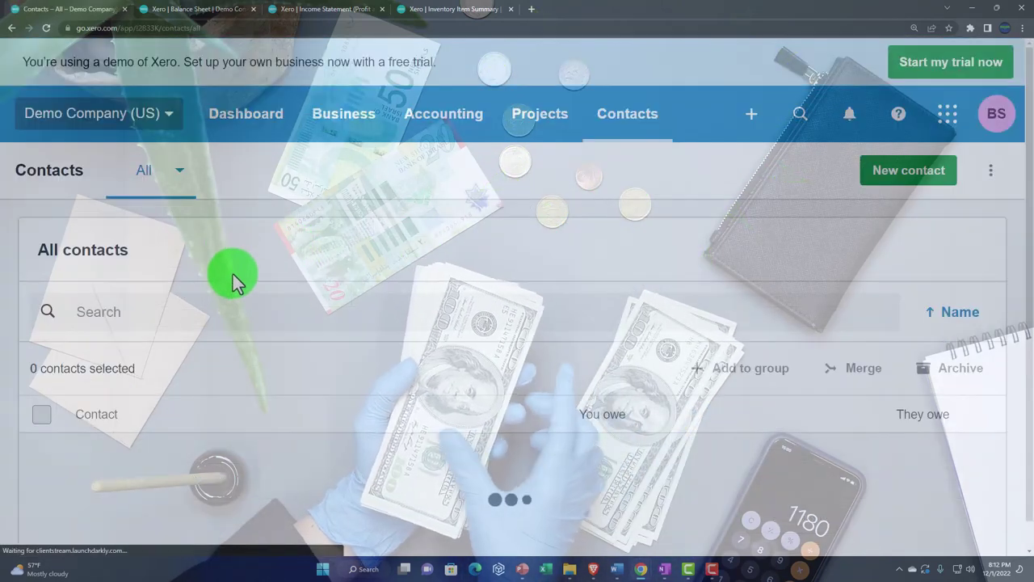
left_click(144, 323)
type("aaa")
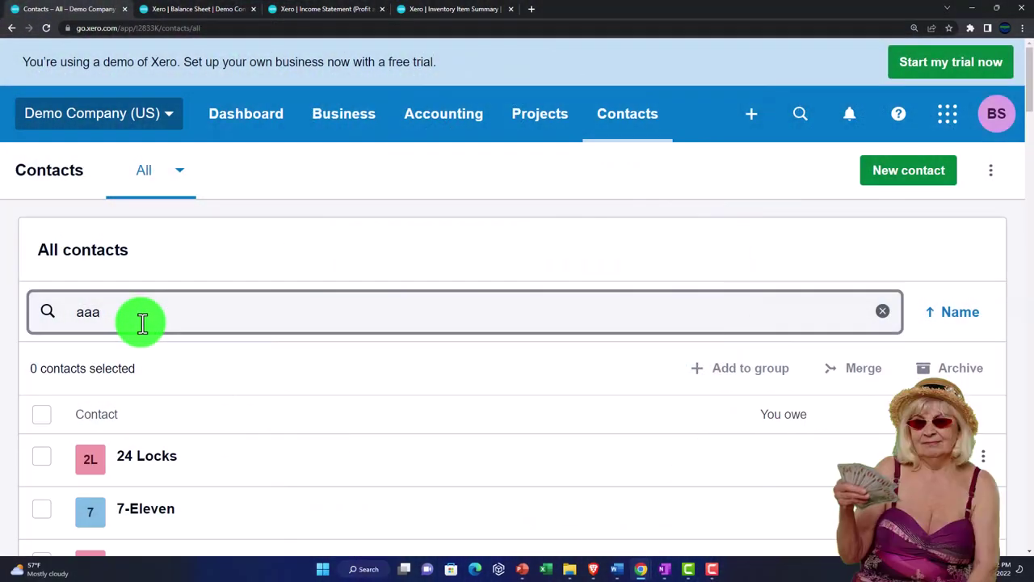
left_click(134, 459)
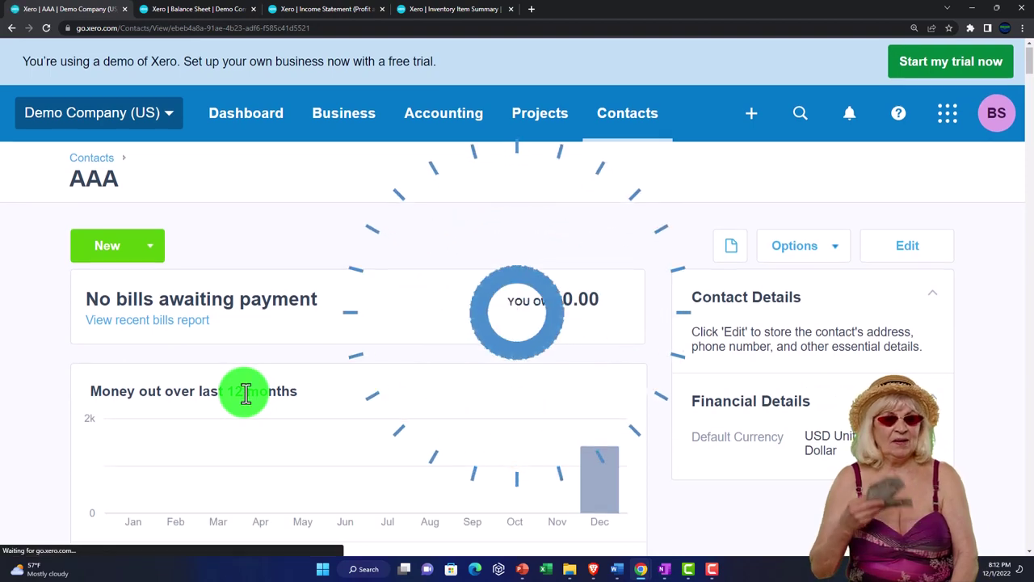
Review the AAA contact's activity list, comparing its spent money entries with the prepayment.
scroll(243, 396, "down", 5)
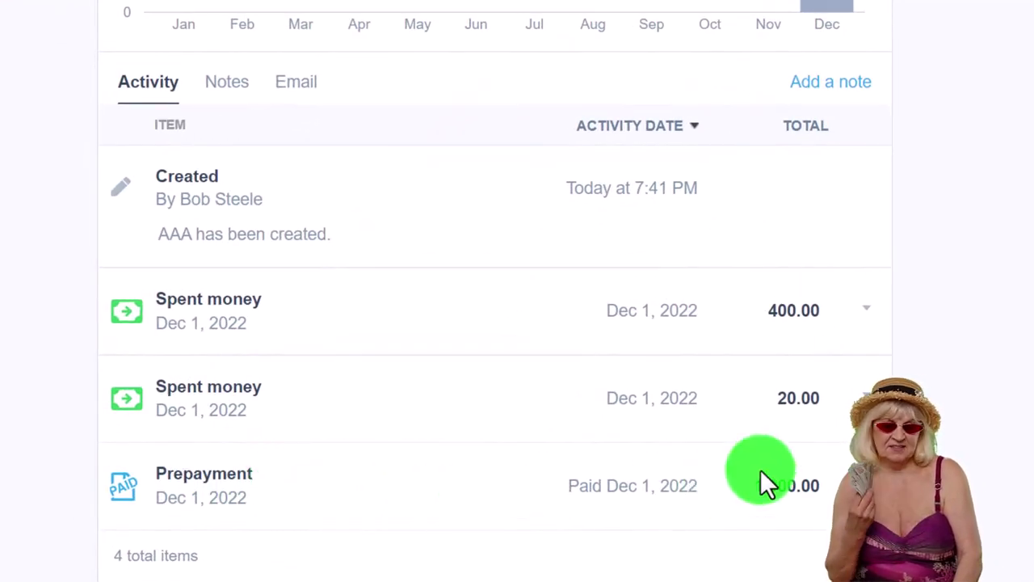
scroll(760, 470, "up", 5)
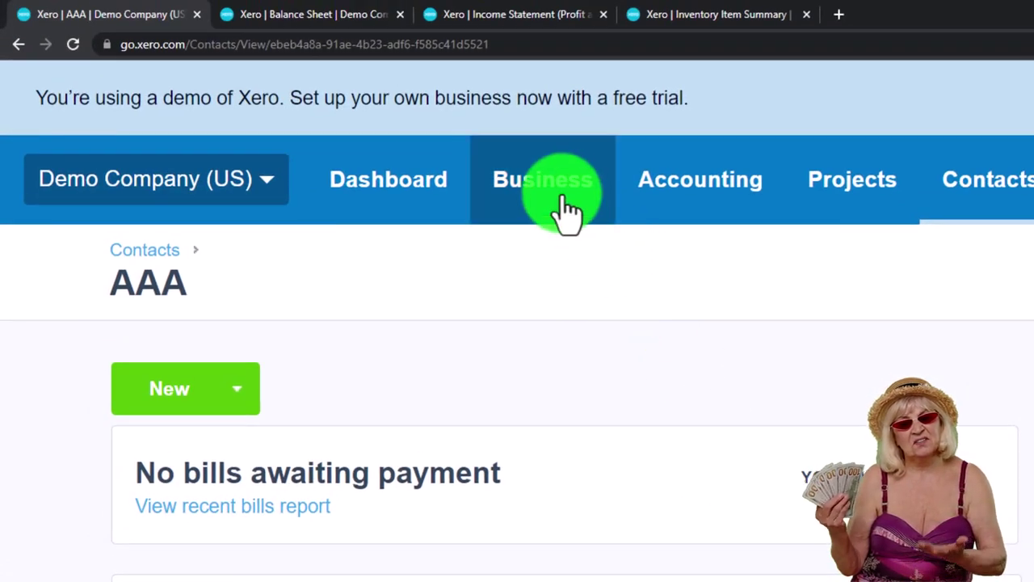
left_click(558, 194)
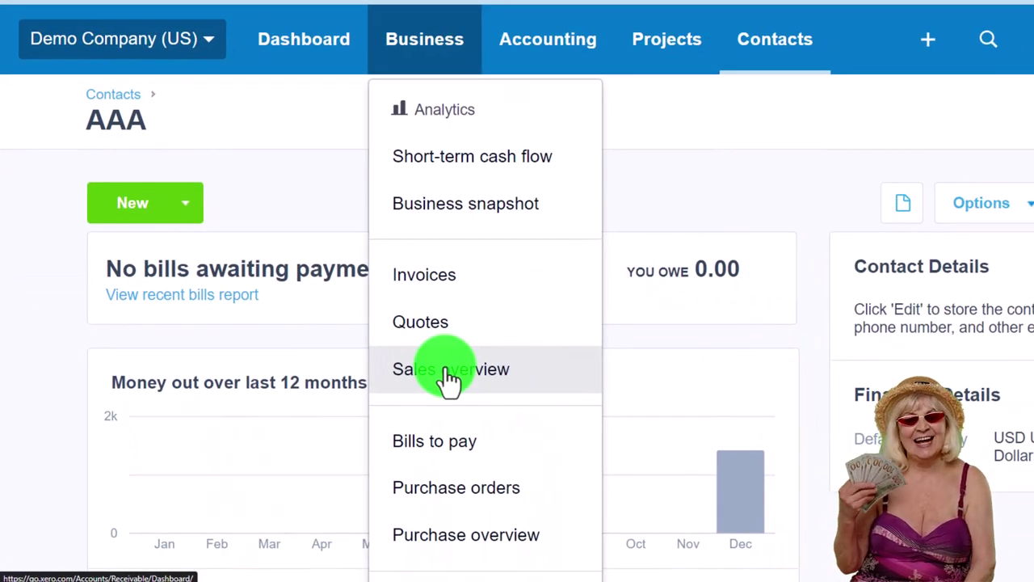
left_click(45, 330)
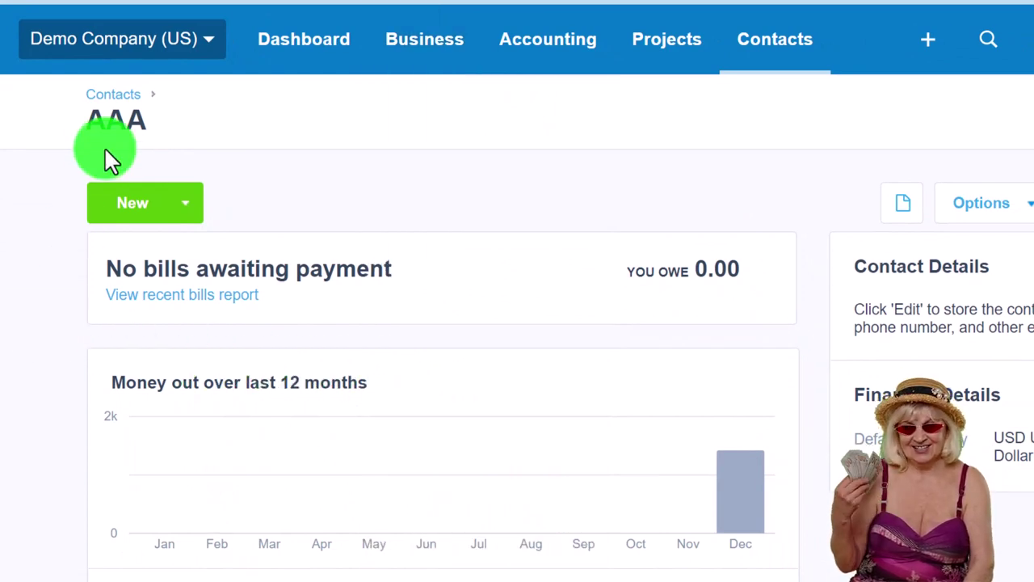
scroll(92, 242, "down", 6)
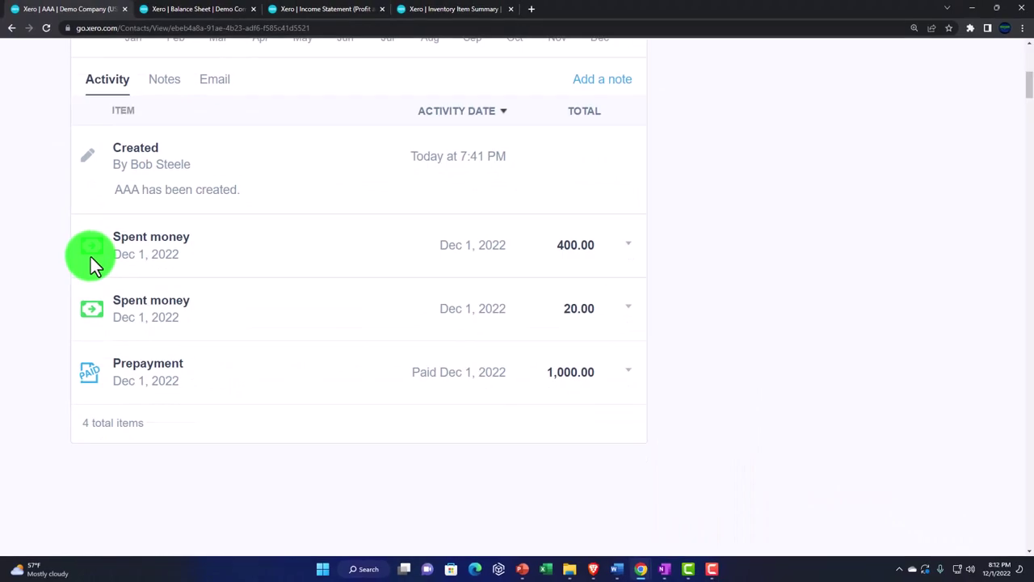
scroll(93, 257, "up", 1)
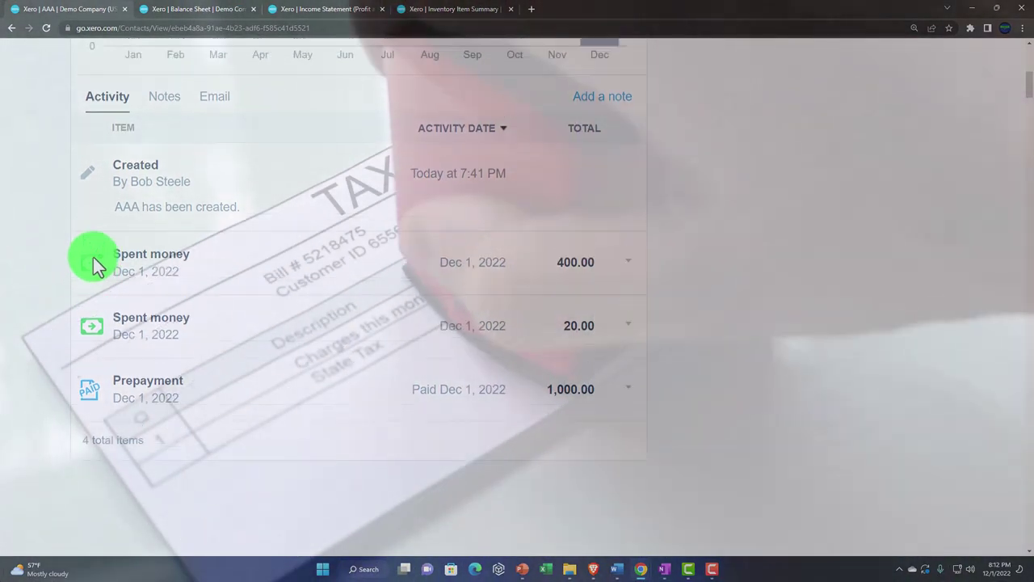
Open the list of bills to pay, examine the AAA prepayment record, and return to the bills list.
scroll(93, 257, "up", 6)
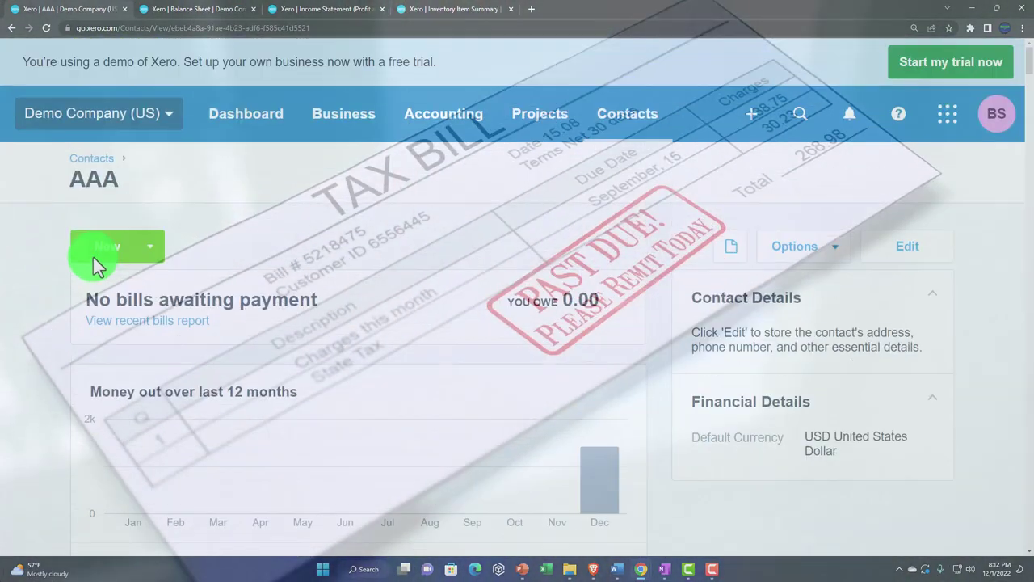
left_click(345, 137)
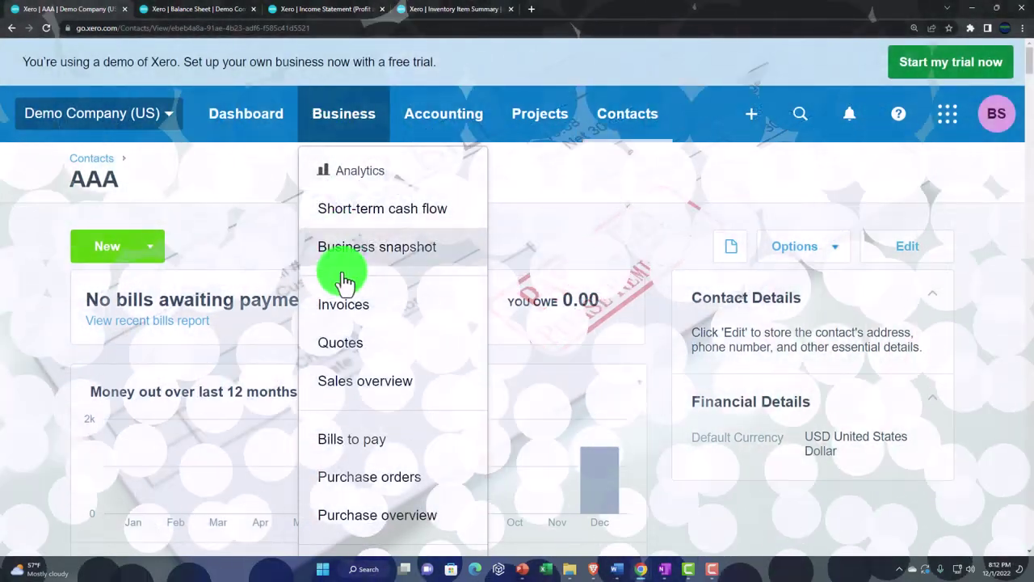
scroll(347, 392, "down", 1)
scroll(349, 392, "down", 1)
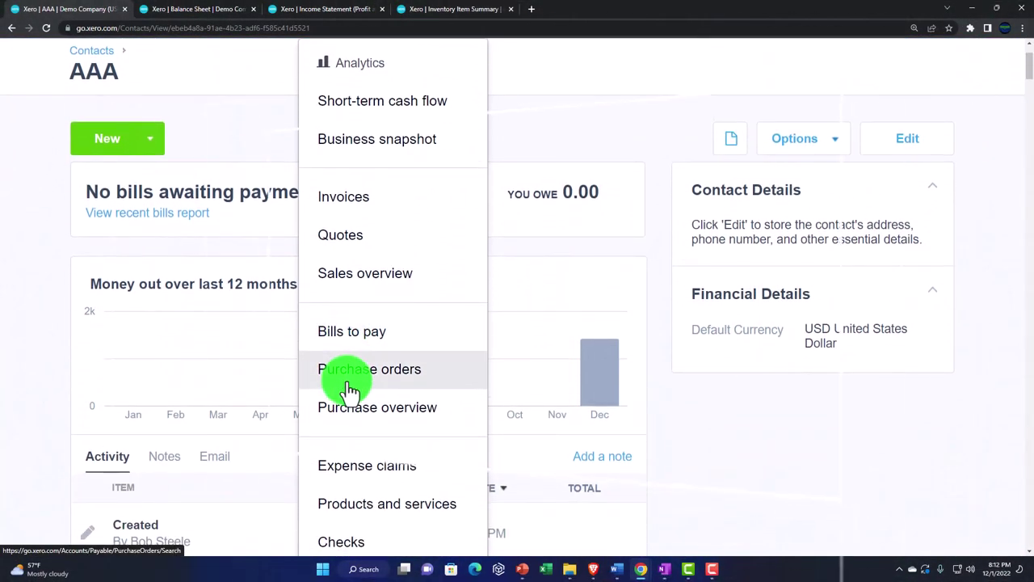
scroll(349, 392, "up", 2)
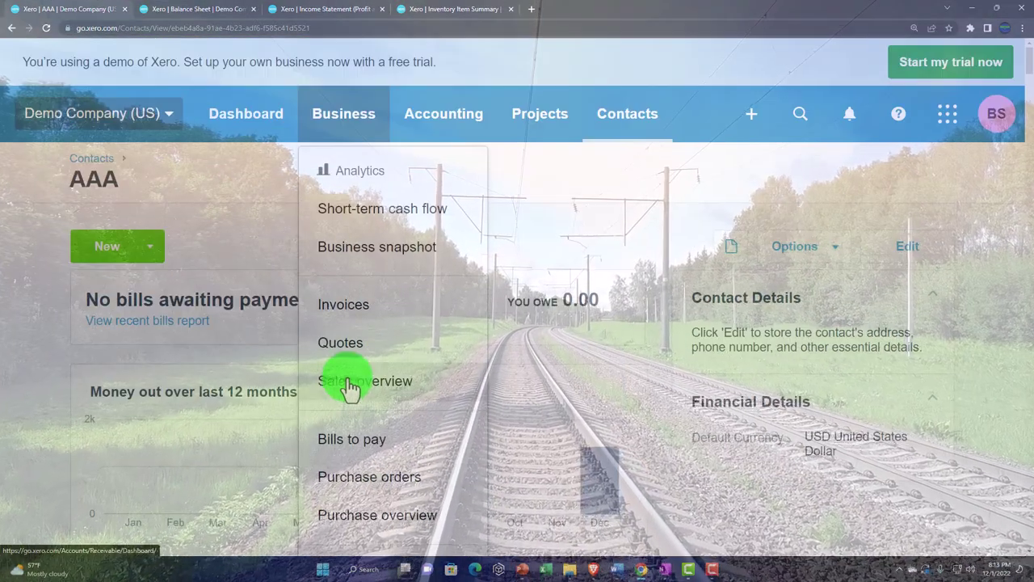
left_click(356, 437)
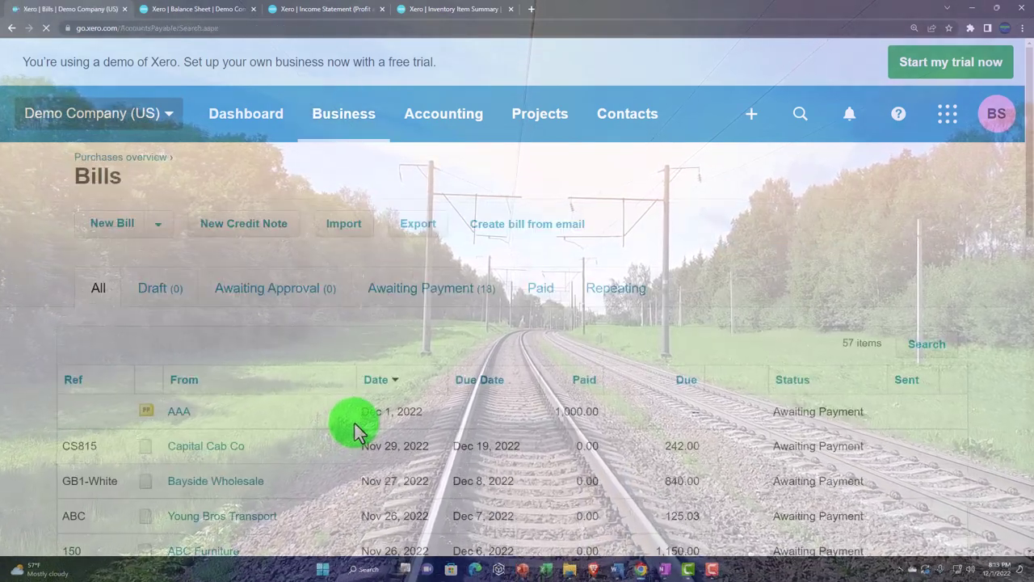
scroll(354, 424, "down", 1)
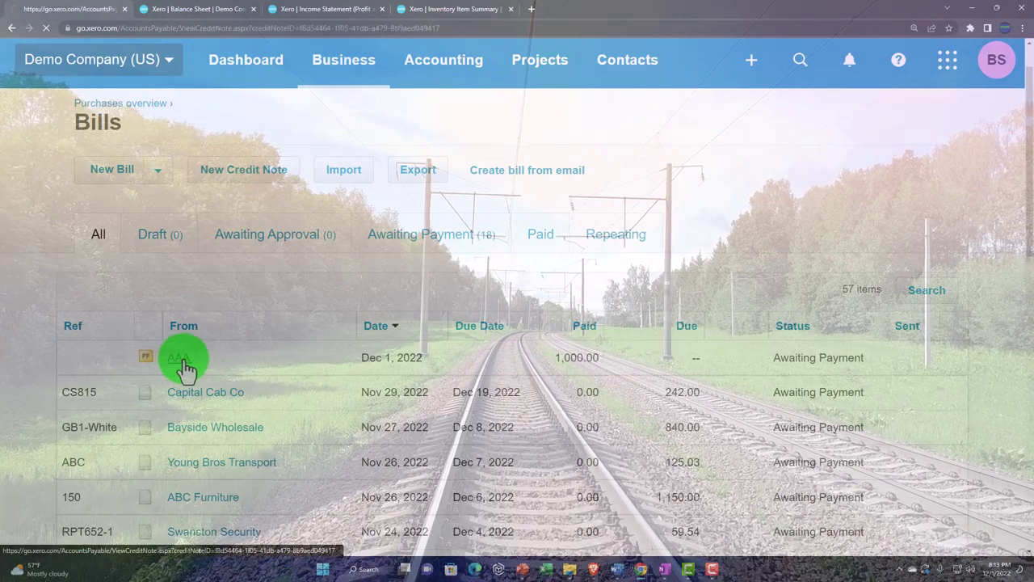
scroll(195, 362, "down", 5)
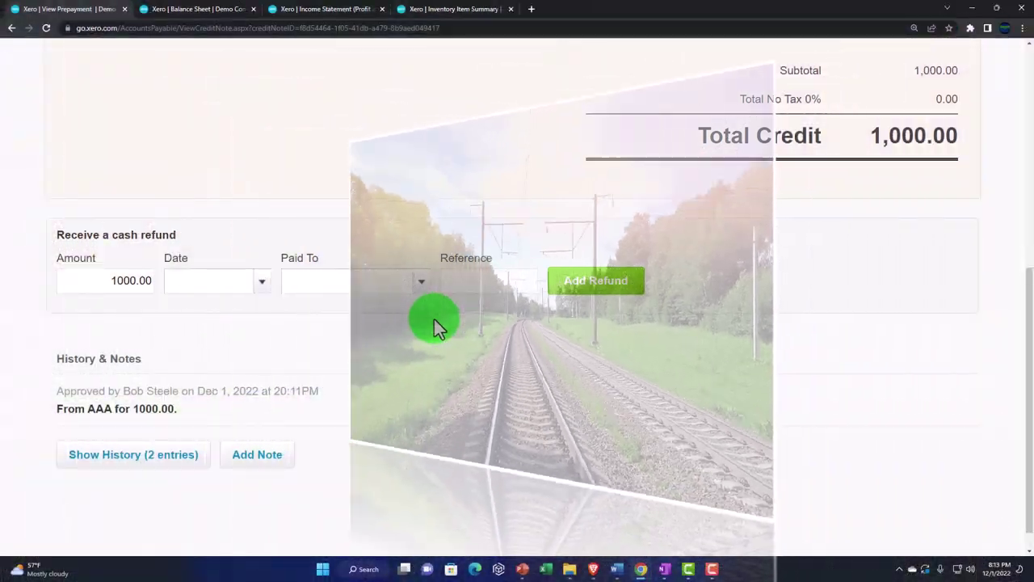
left_click(15, 28)
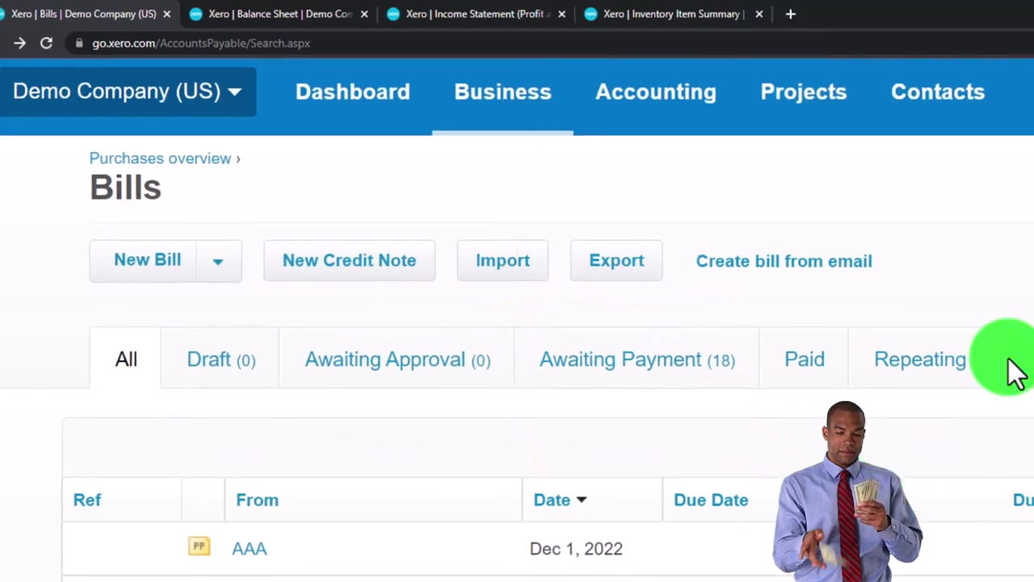
Start a new bill from AAA dated Dec 1, 2022 and due Dec 15, 2022.
left_click(756, 98)
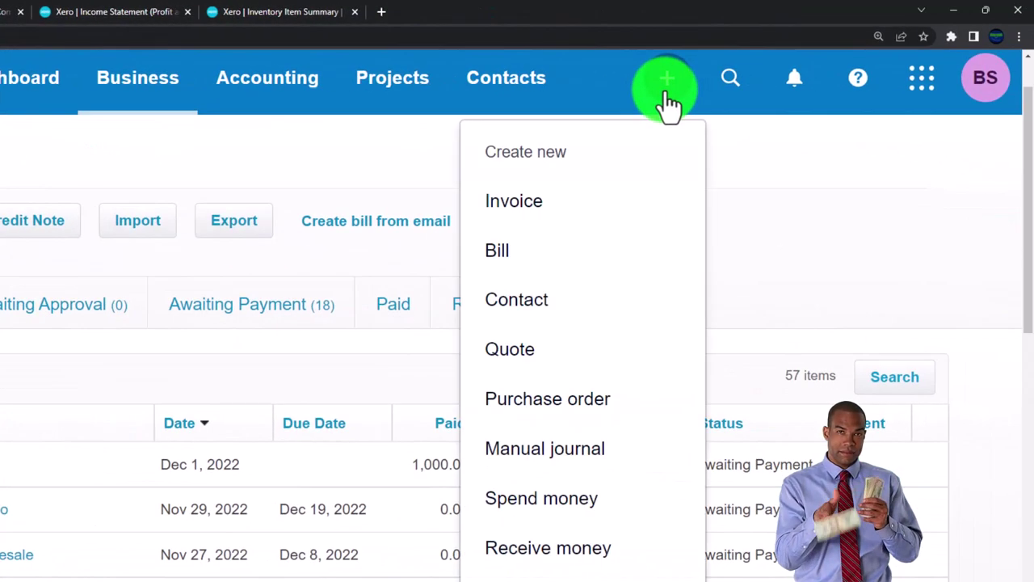
left_click(565, 252)
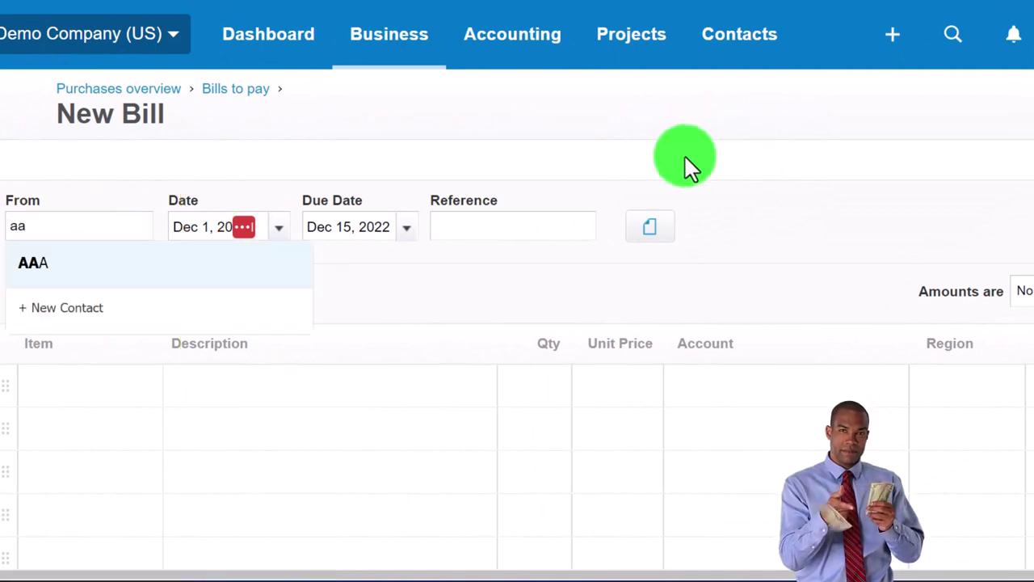
key("Tab")
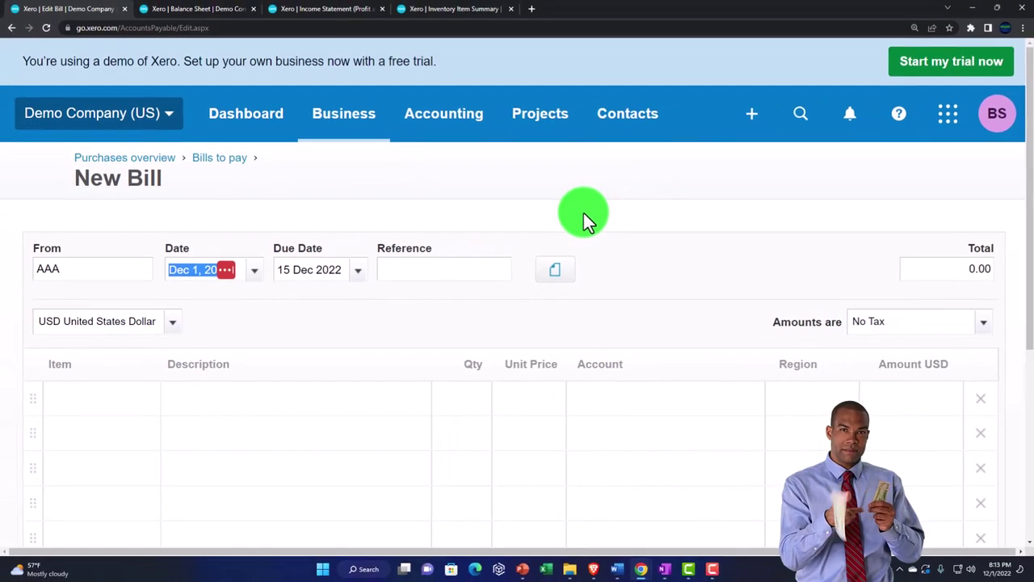
key("Tab")
key("Tab")
key("Tab")
key("Tab")
key("Tab")
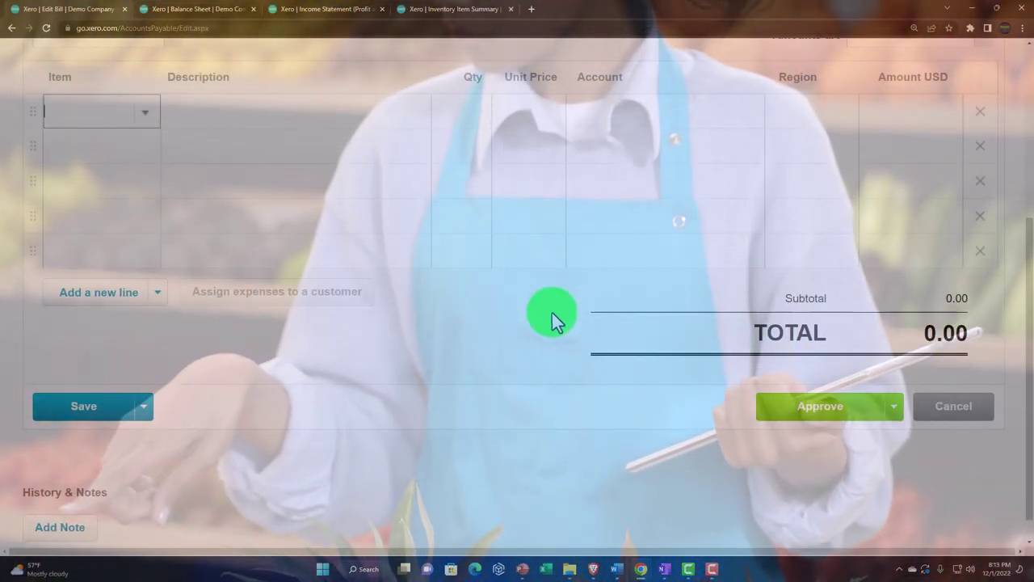
Enter a bill line with quantity 1 and unit price 1,000 coded to 644 - Utilities, and approve the bill.
scroll(555, 316, "up", 2)
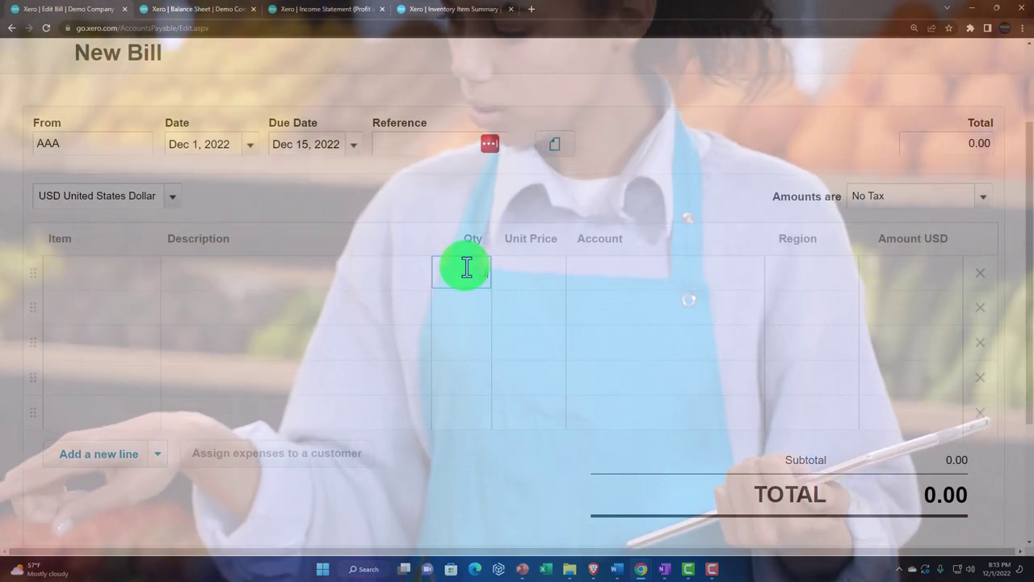
type("1,000")
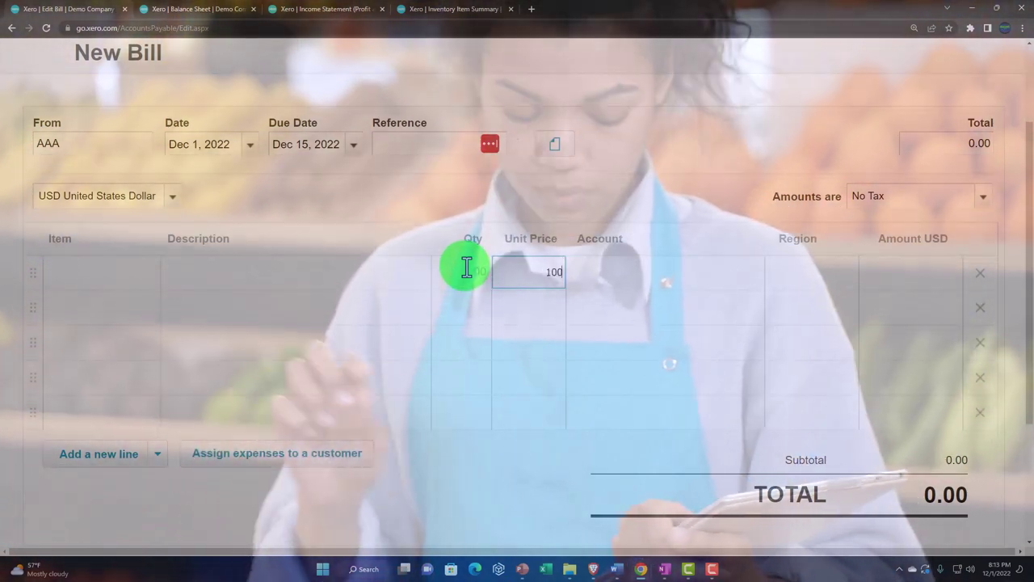
key("Tab")
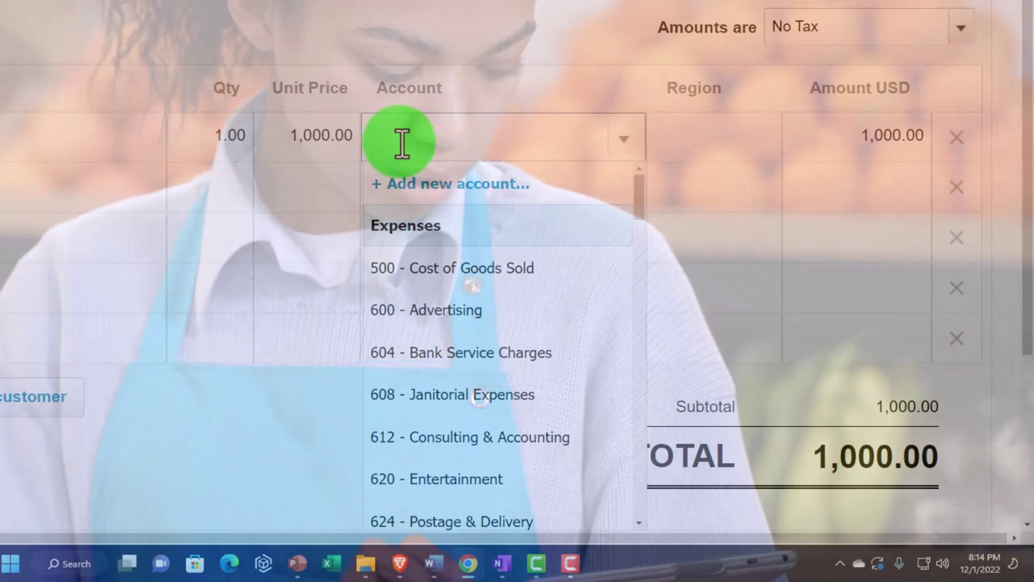
type("ut")
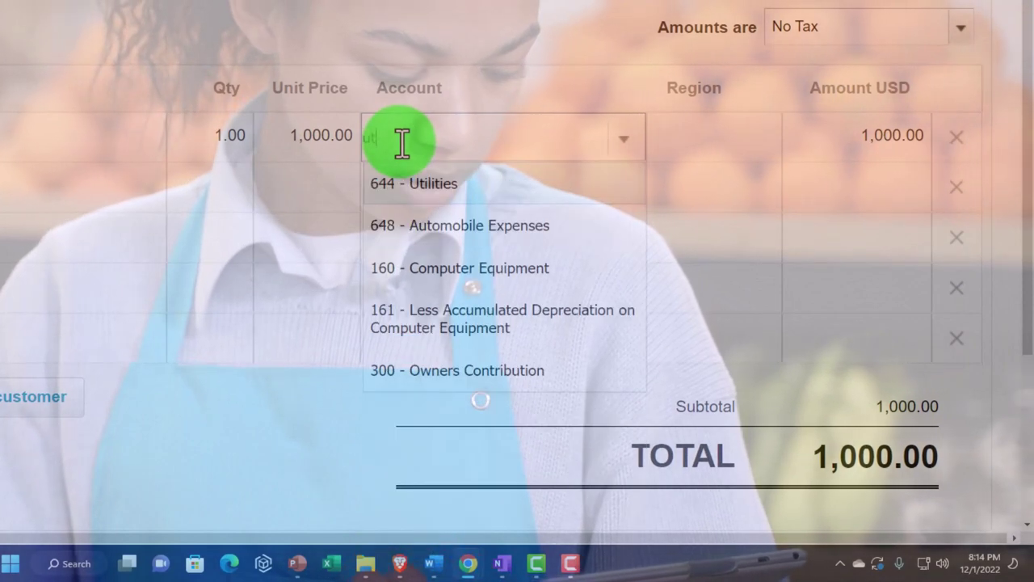
key("Tab")
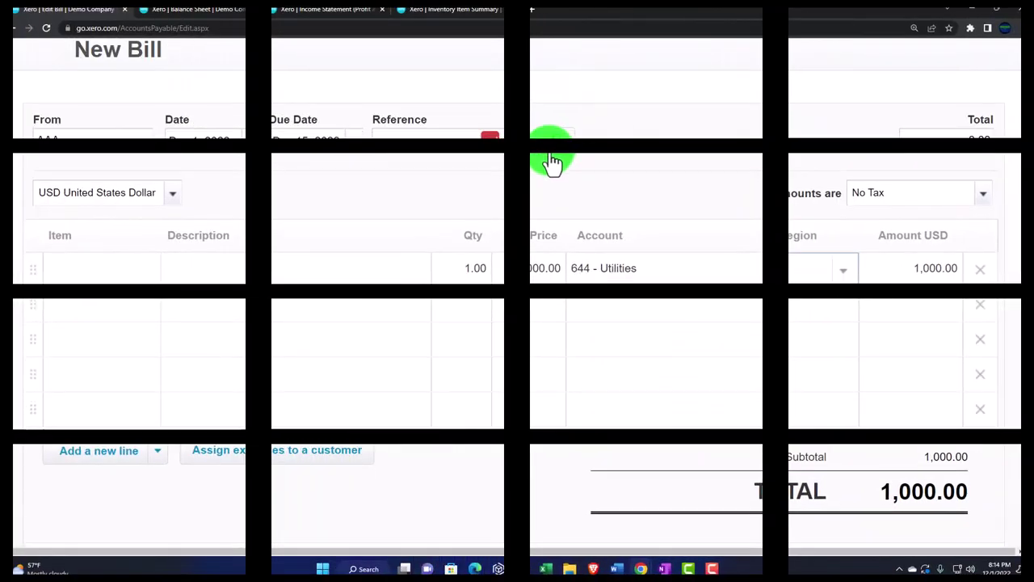
scroll(629, 384, "down", 2)
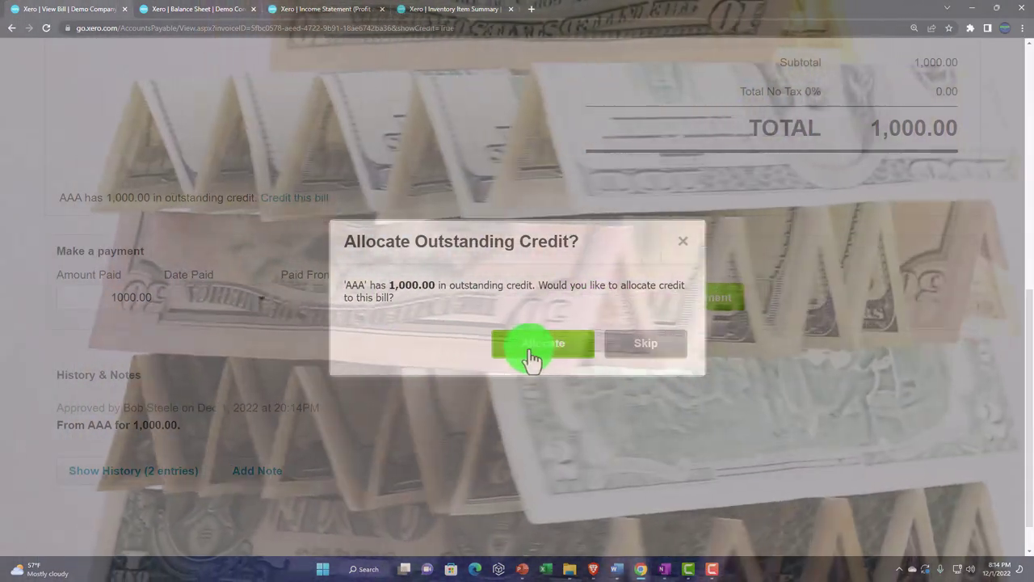
Allocate 1000.00 of AAA's outstanding prepayment credit to the new bill.
left_click(531, 347)
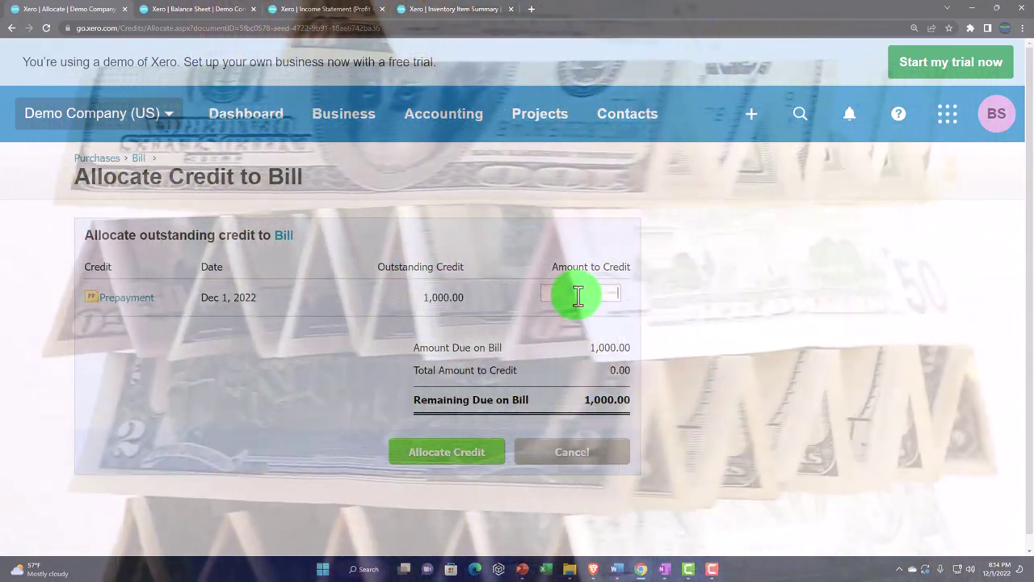
left_click(578, 296)
type("1")
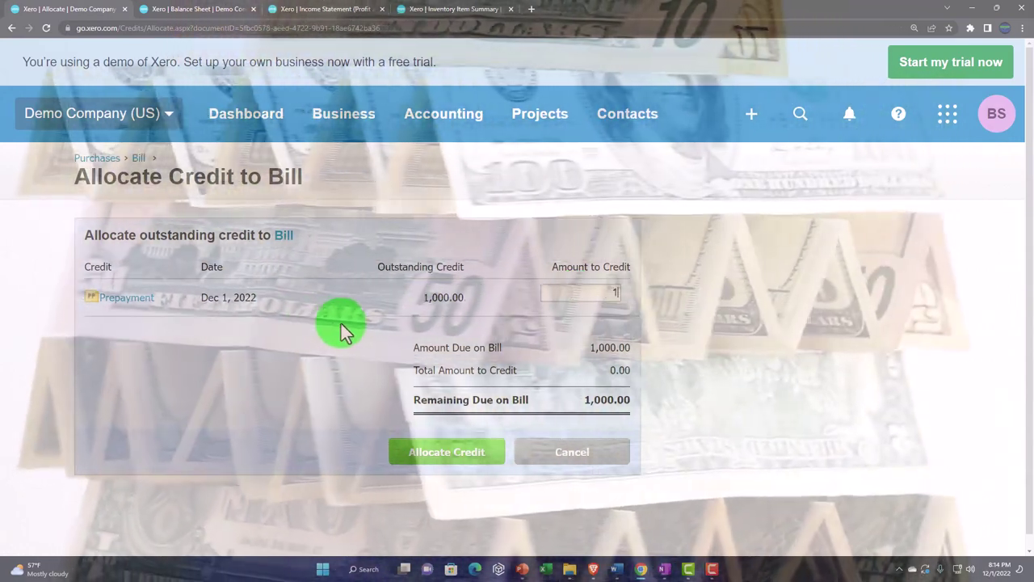
type("000.00")
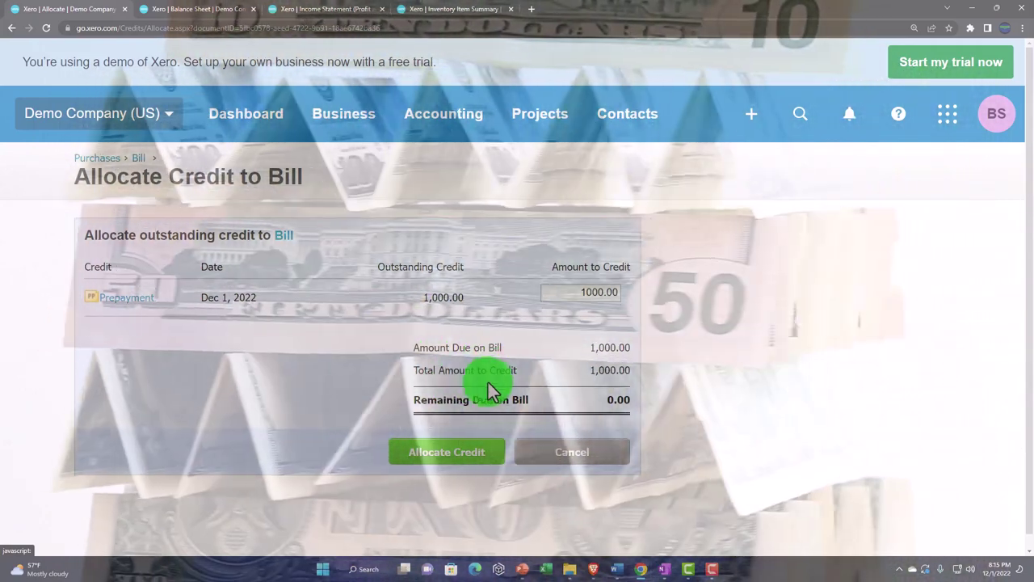
left_click(436, 457)
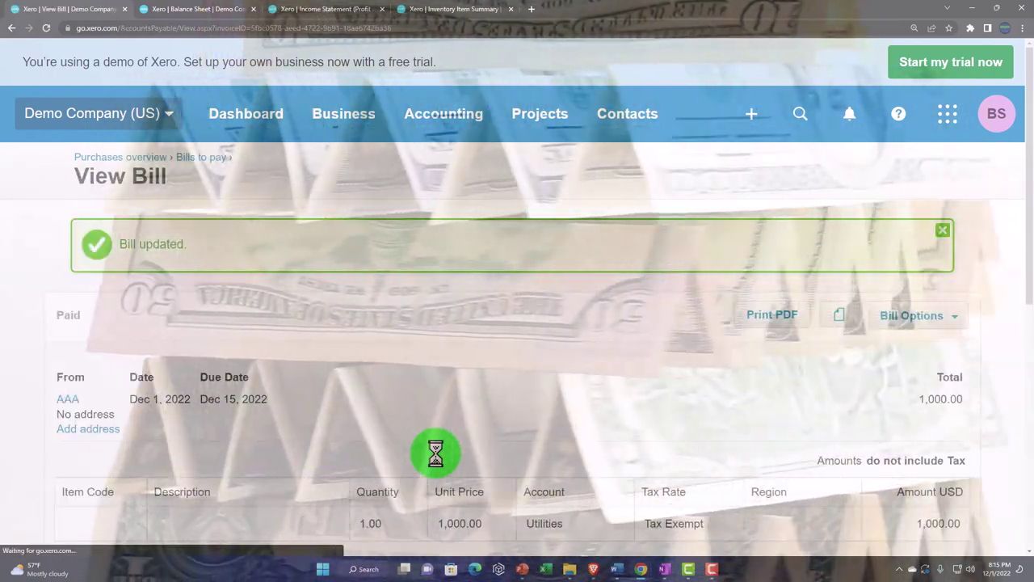
Review the updated AAA bill and check both AAA entries in the list of bills to pay.
scroll(436, 455, "down", 2)
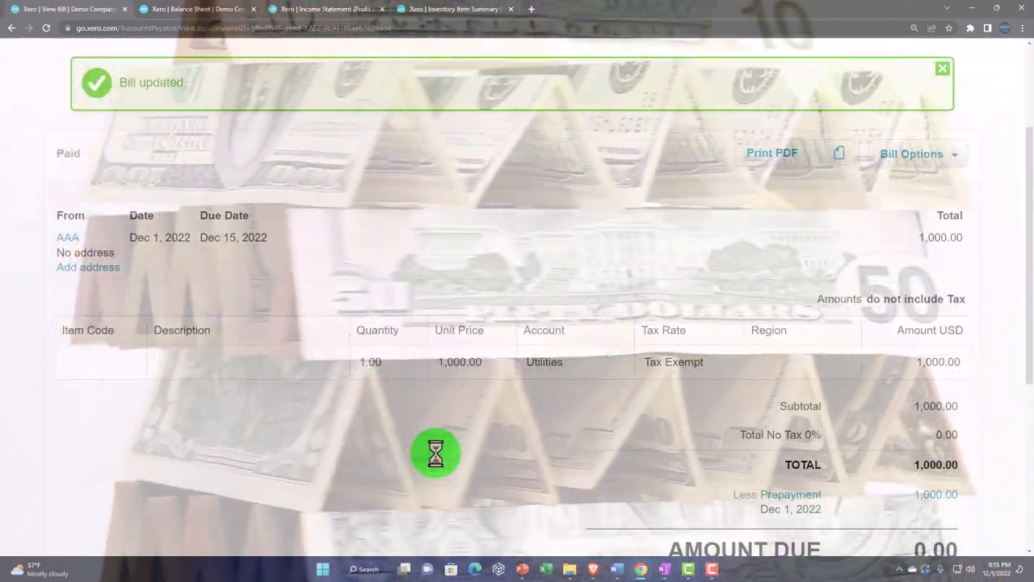
scroll(436, 455, "up", 2)
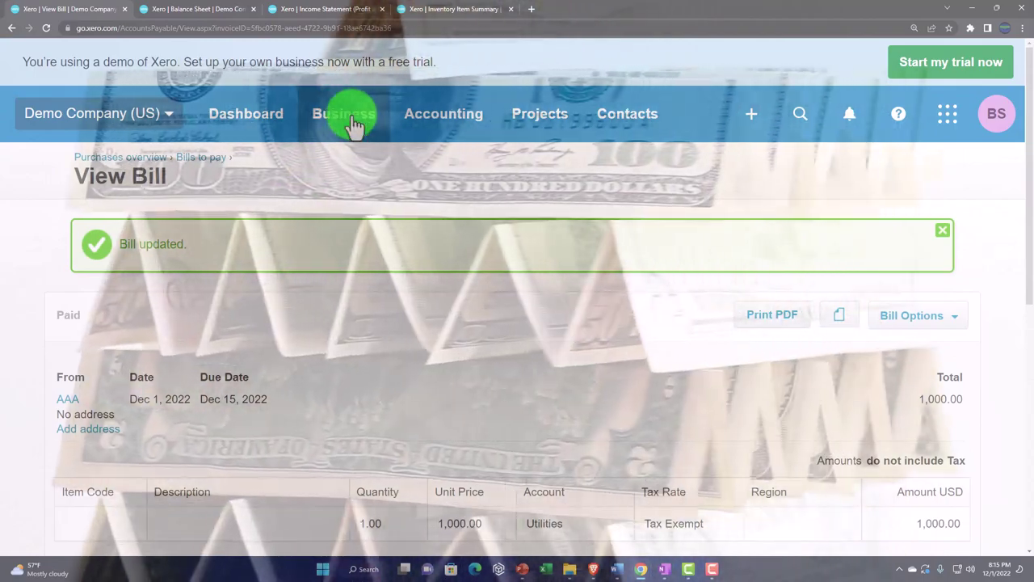
left_click(352, 123)
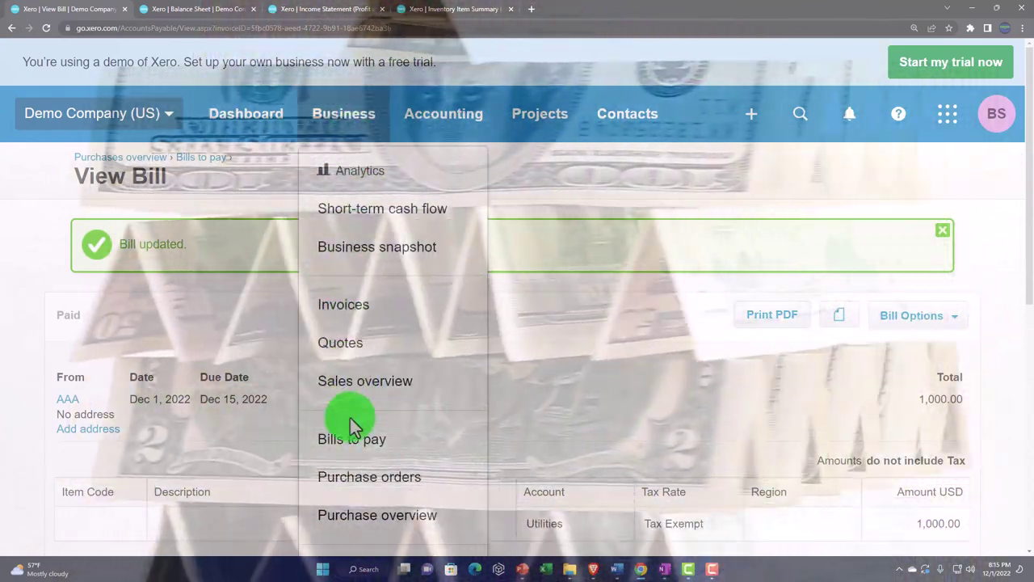
left_click(351, 429)
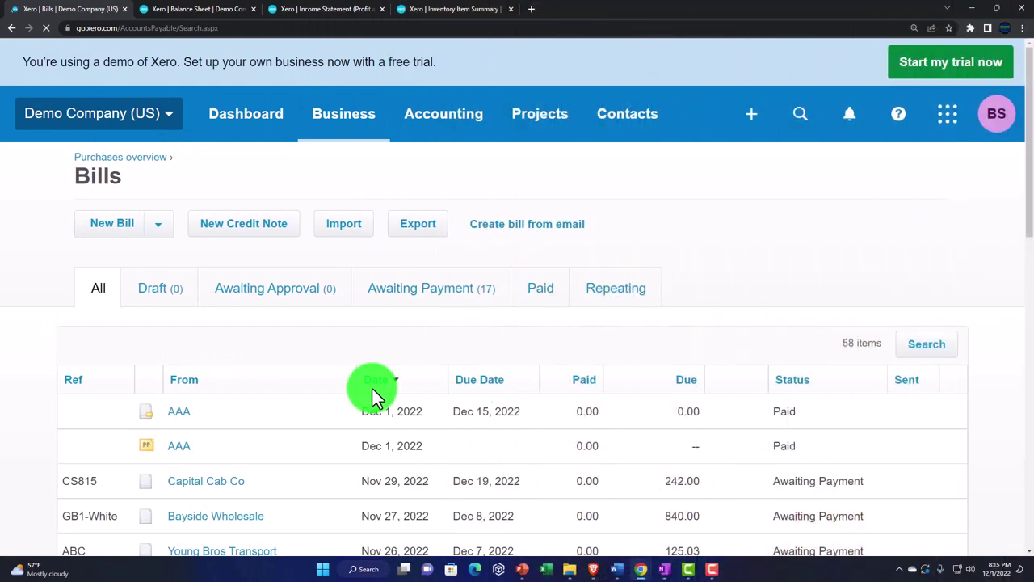
scroll(240, 367, "down", 1)
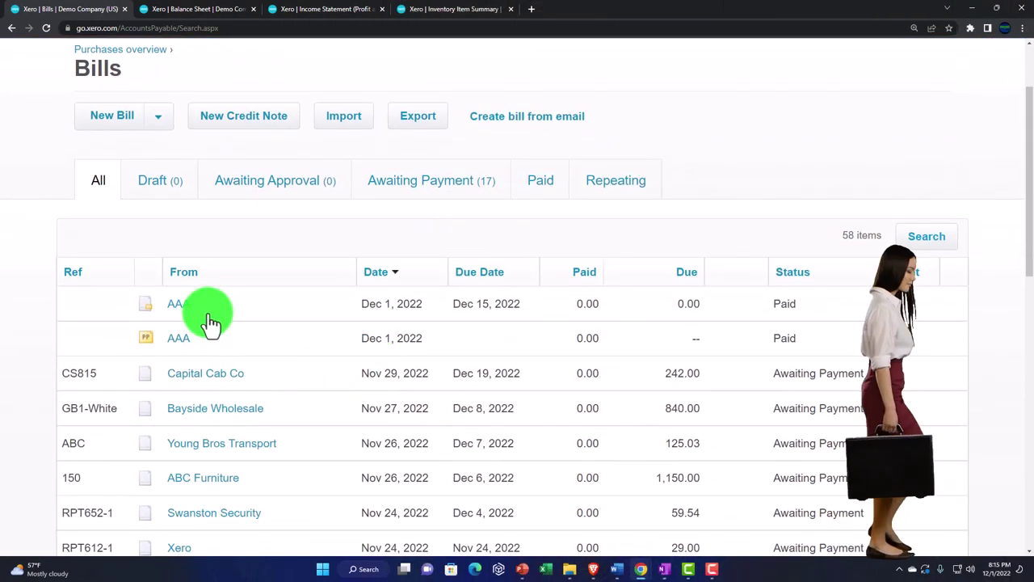
scroll(217, 343, "up", 1)
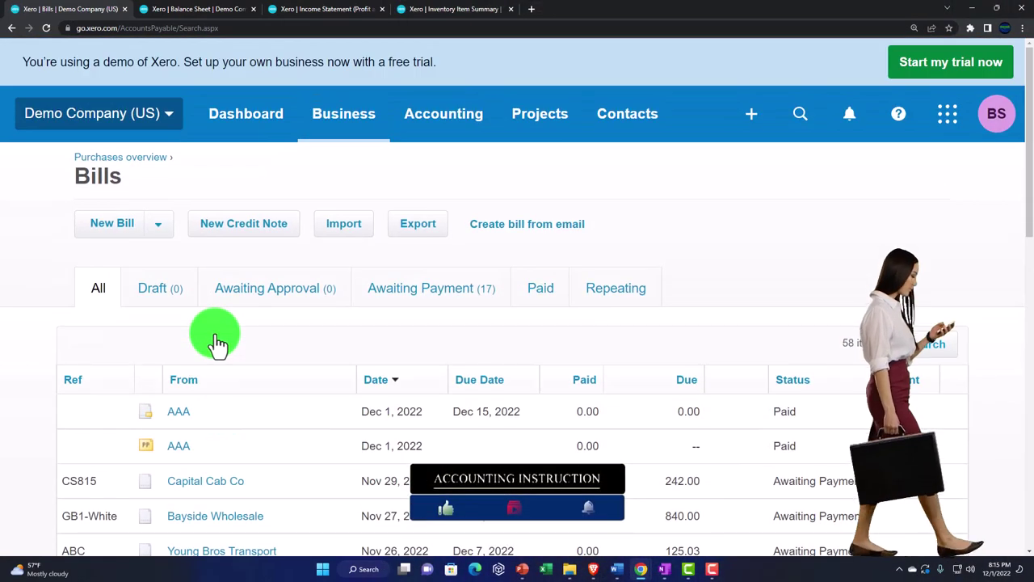
Search all contacts for "aaa", open the AAA contact record, and review the prepayment and bill in its activity list.
left_click(608, 121)
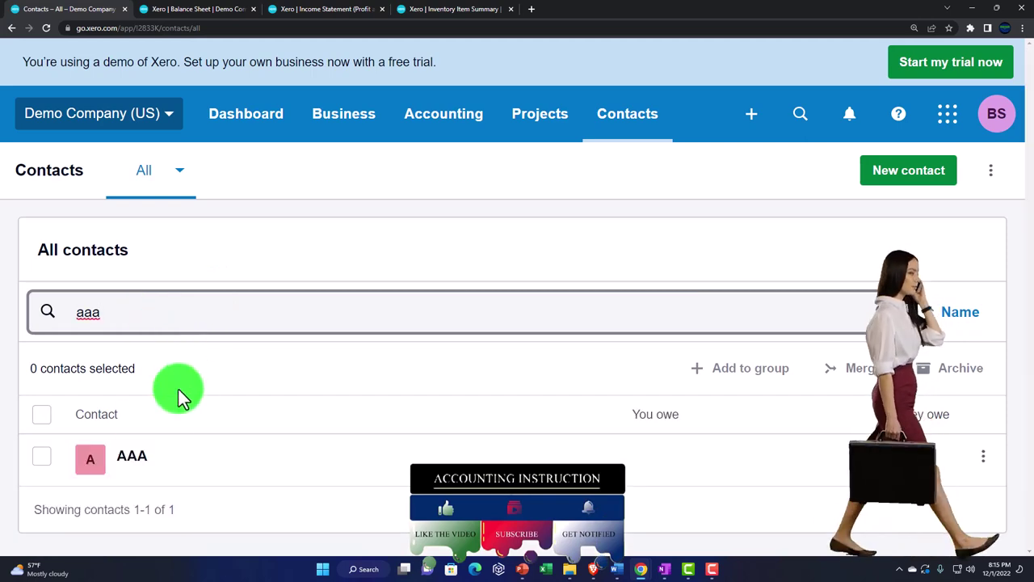
left_click(138, 459)
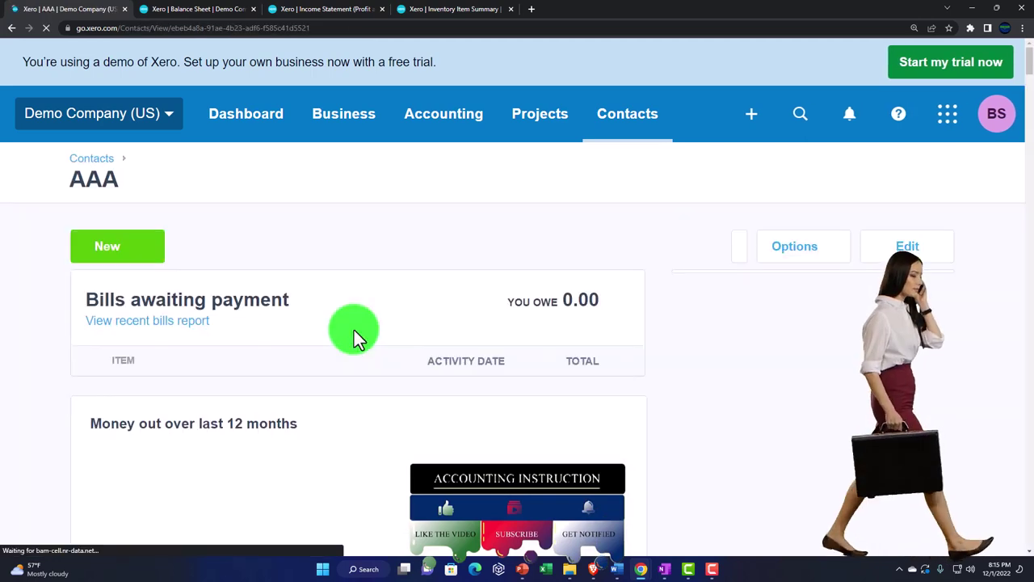
scroll(354, 330, "down", 3)
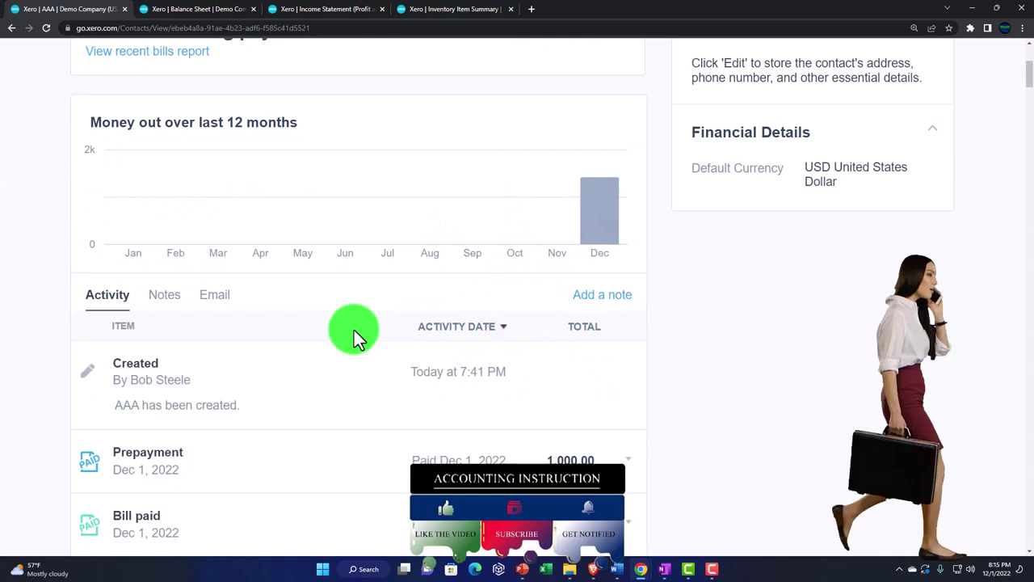
scroll(354, 330, "down", 2)
scroll(354, 332, "down", 1)
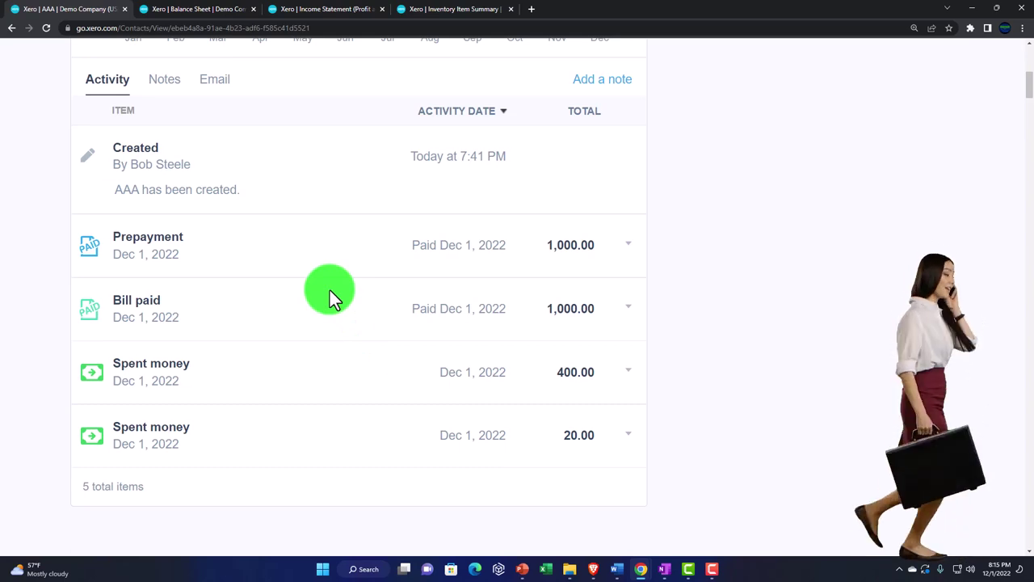
Open the Utilities transactions from the Income Statement and examine the Dec 1, 2022 entries for AAA.
key("ctrl+3")
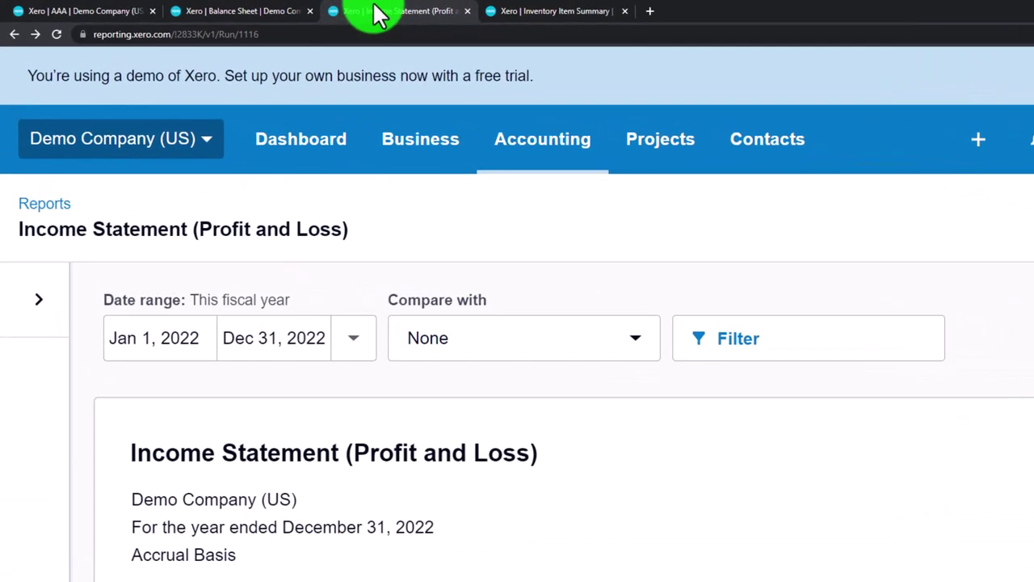
scroll(425, 400, "down", 3)
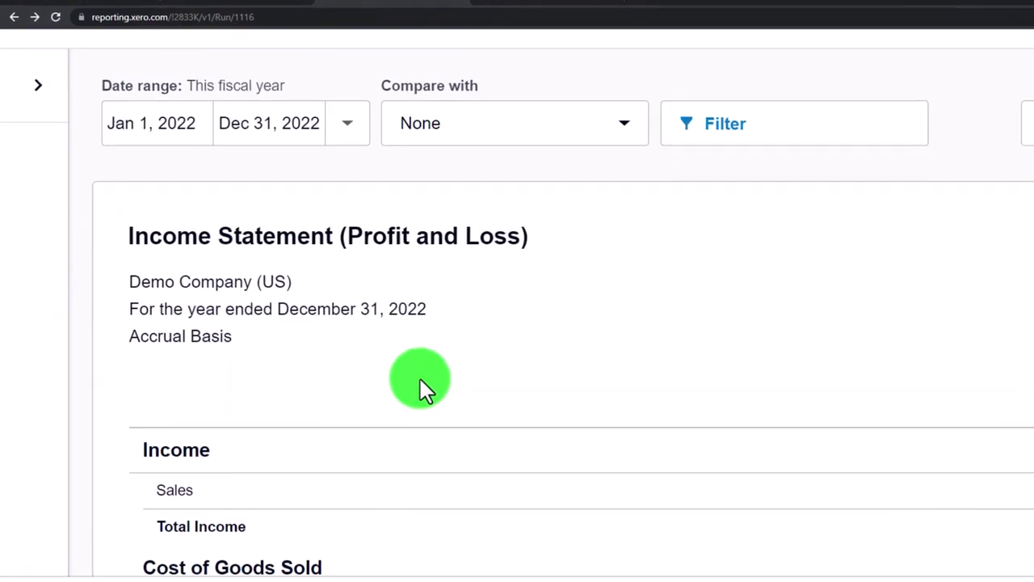
scroll(405, 385, "down", 3)
scroll(407, 330, "down", 6)
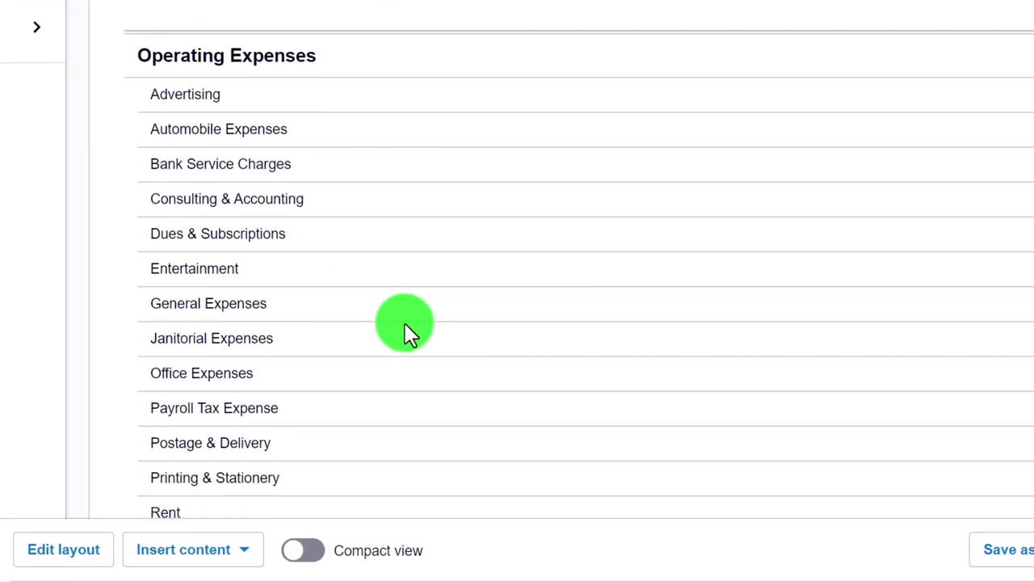
scroll(406, 330, "down", 2)
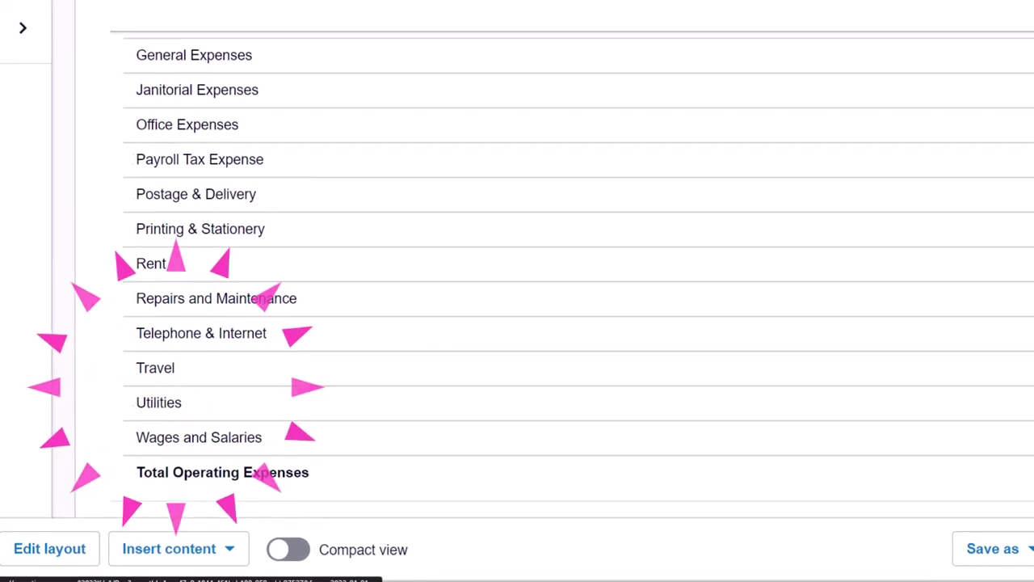
left_click(941, 414)
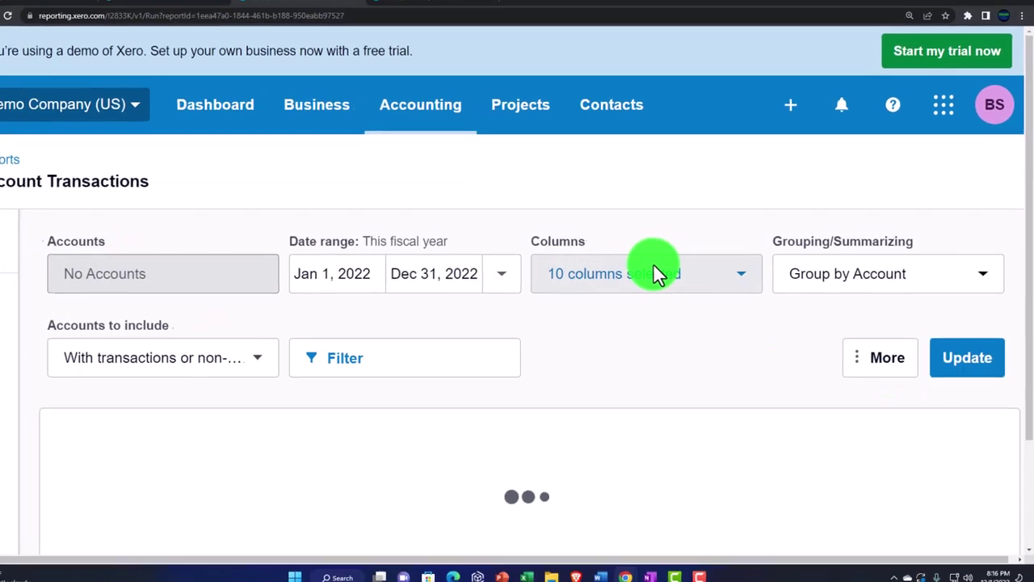
scroll(565, 340, "down", 4)
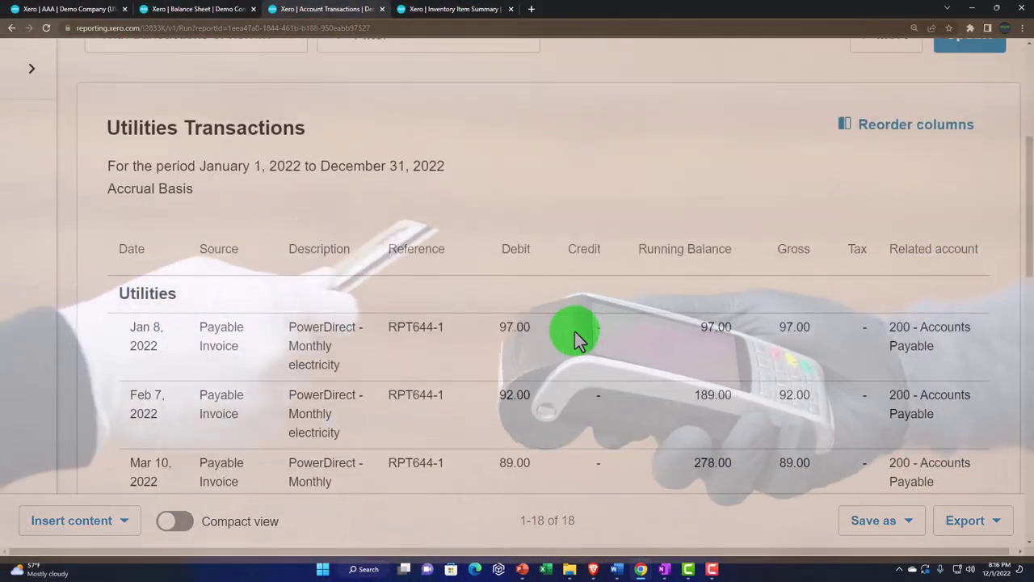
scroll(574, 332, "down", 9)
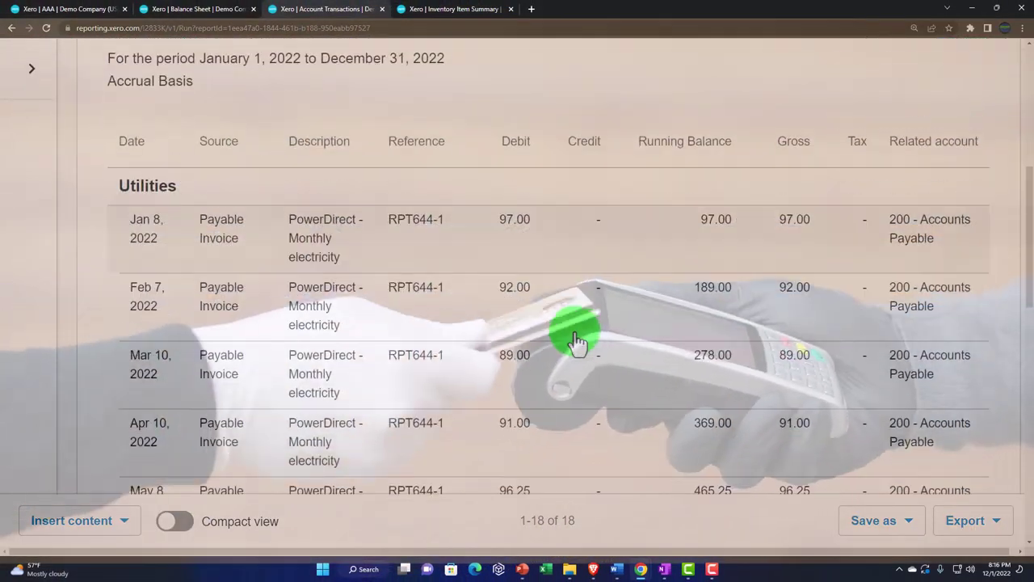
scroll(576, 340, "down", 3)
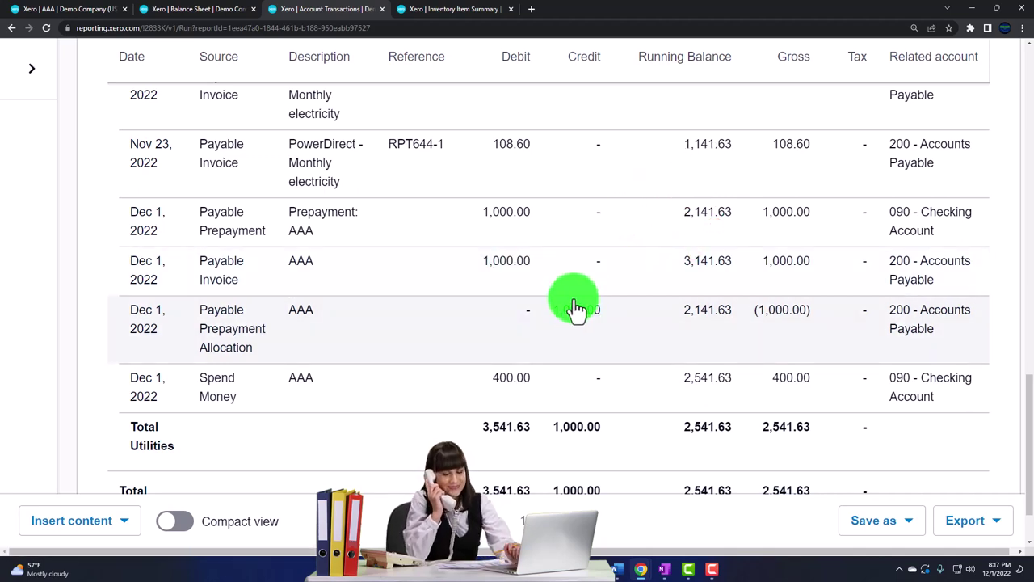
scroll(268, 289, "up", 20)
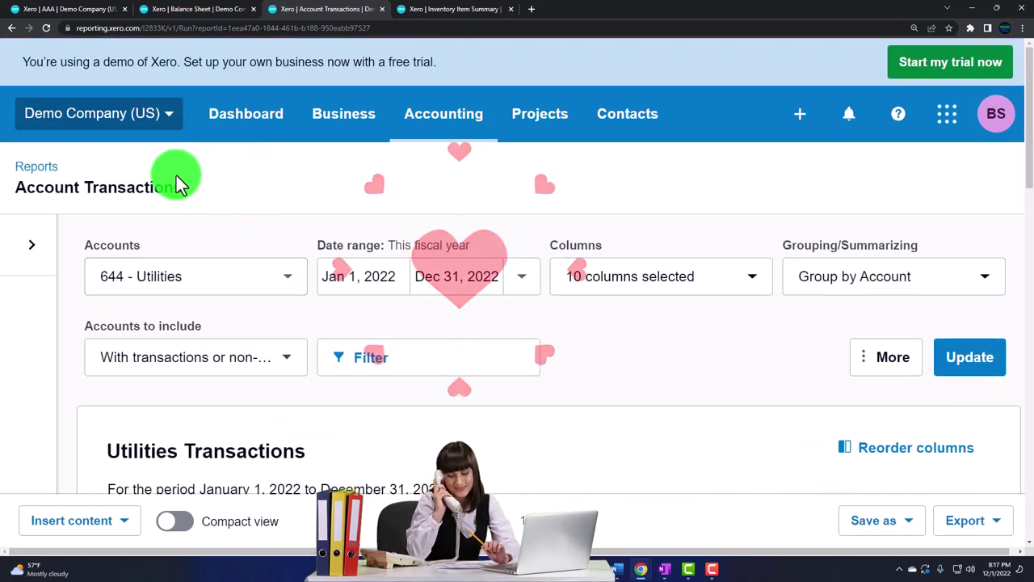
Start a new spend money transaction from the Checking Account and set it to be spent as an Overpayment.
left_click(95, 18)
scroll(302, 232, "up", 6)
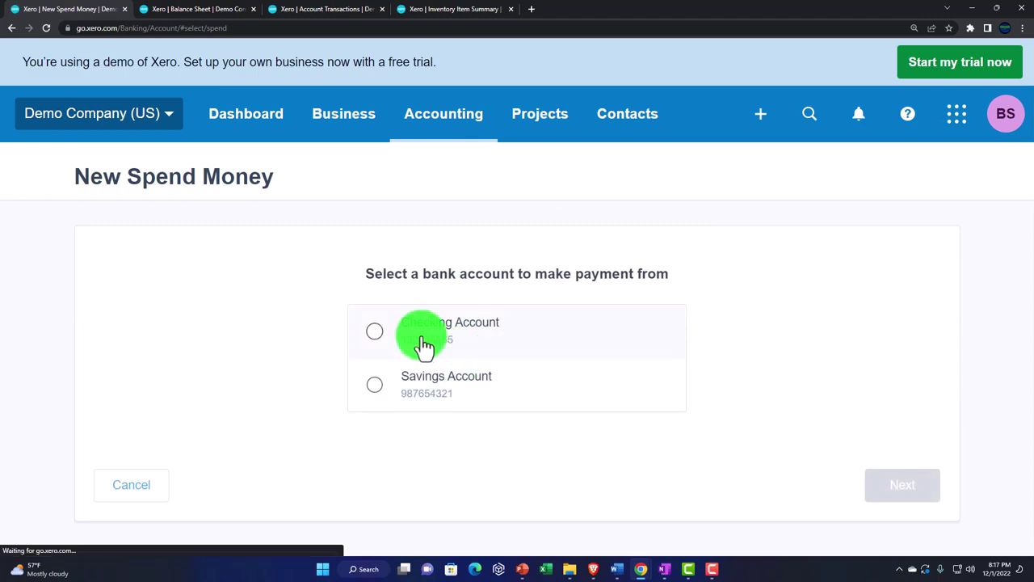
left_click(898, 488)
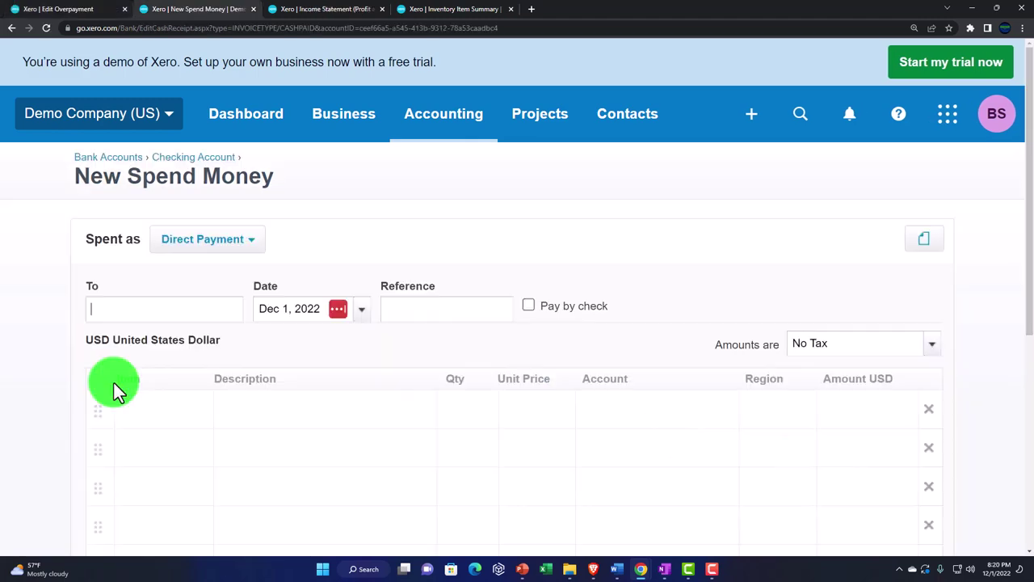
left_click(343, 339)
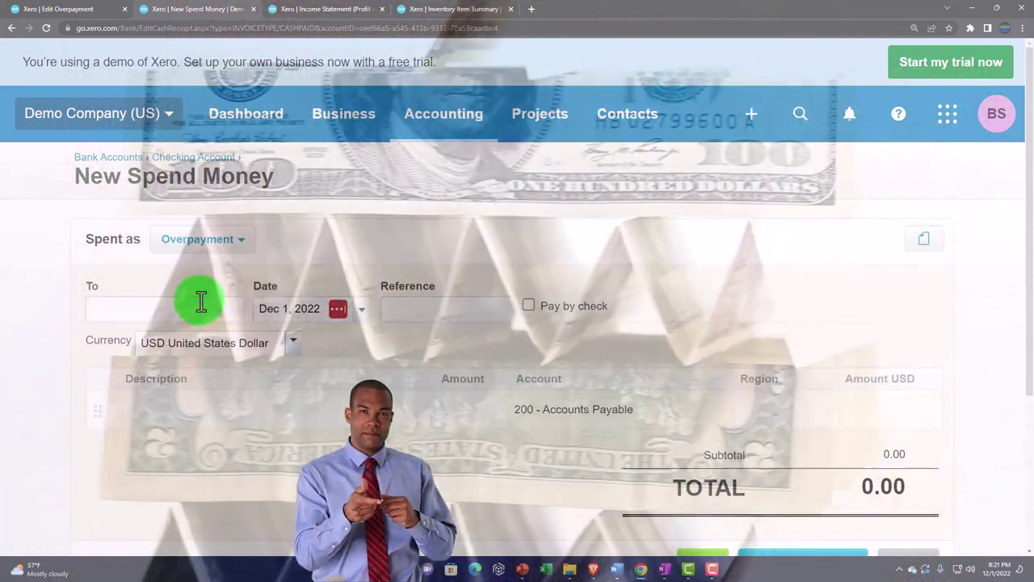
Enter BBB as the payee and 2000 as the amount on the Accounts Payable line, and save the overpayment.
left_click(146, 310)
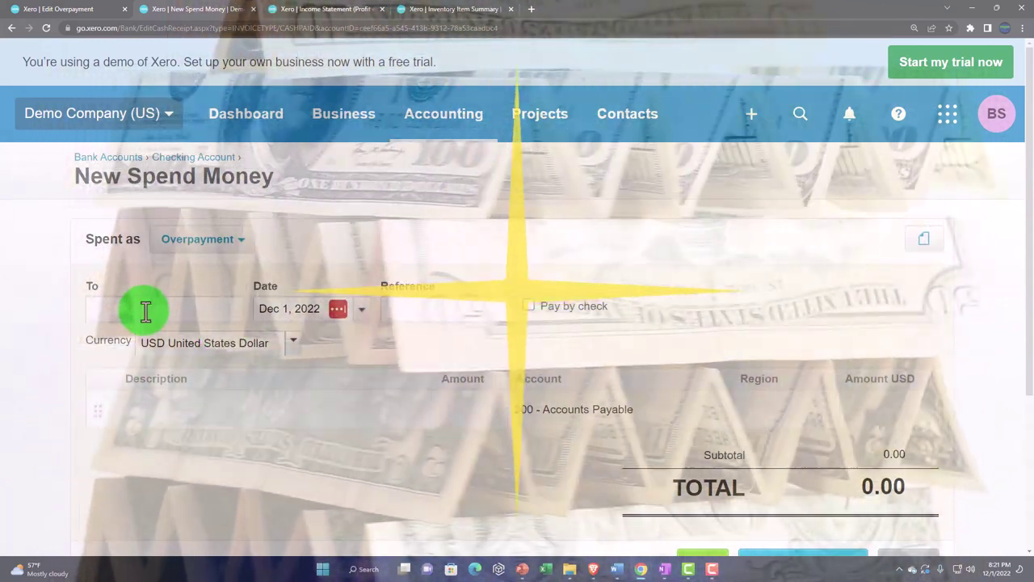
type("BBB")
key("Tab")
key("Tab")
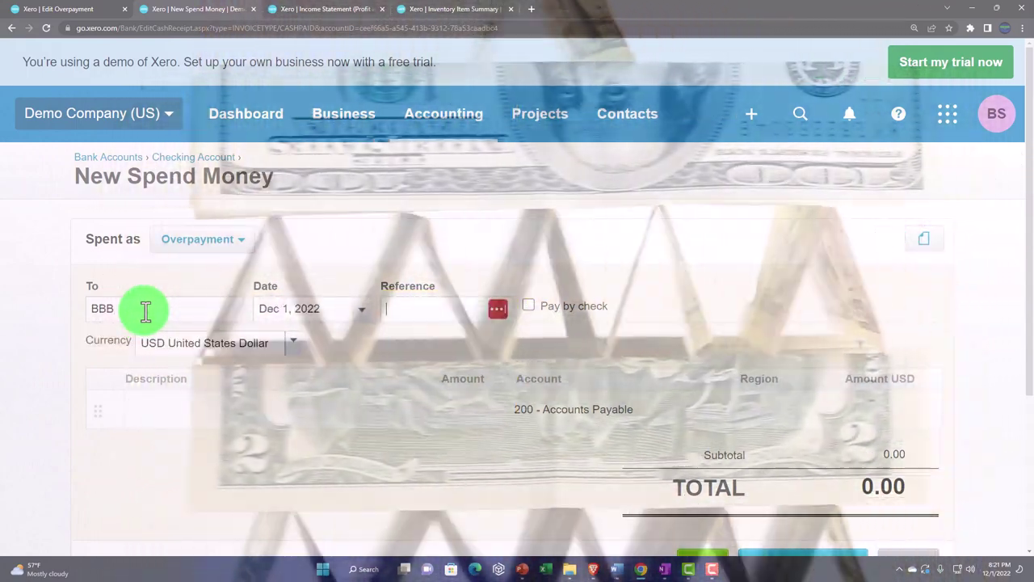
key("Tab")
key("Tab")
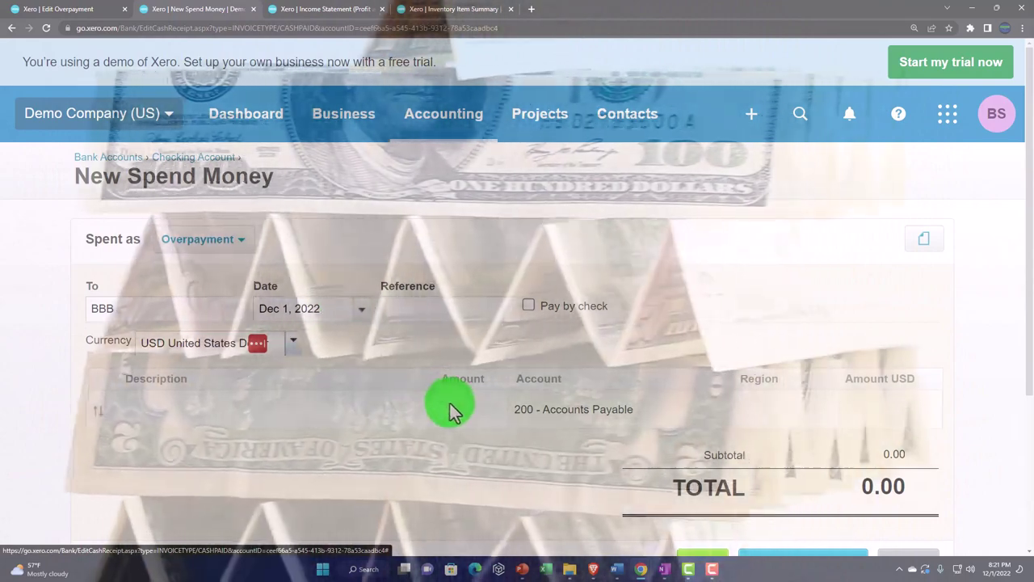
left_click(459, 409)
type("2000")
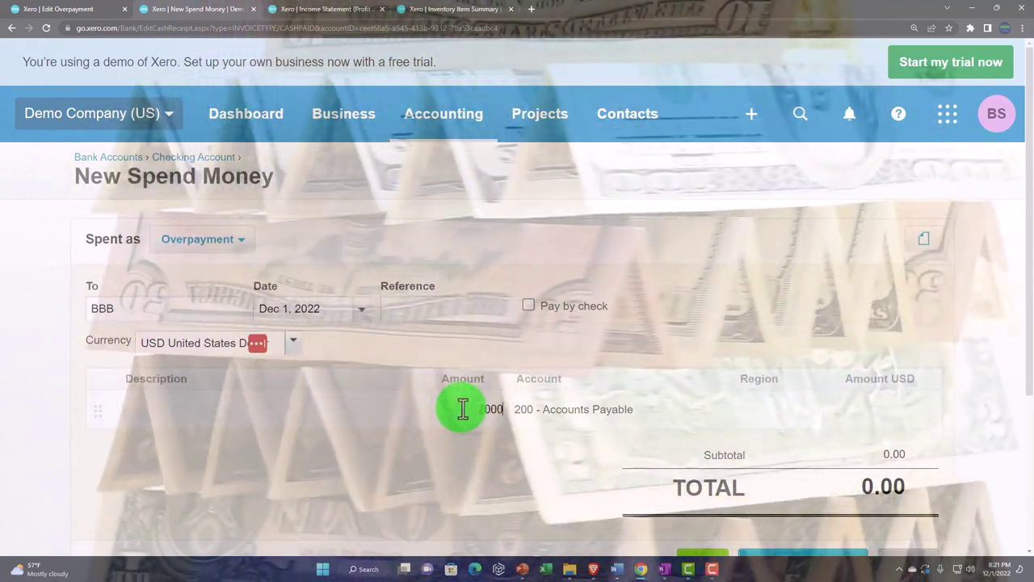
double_click(462, 409)
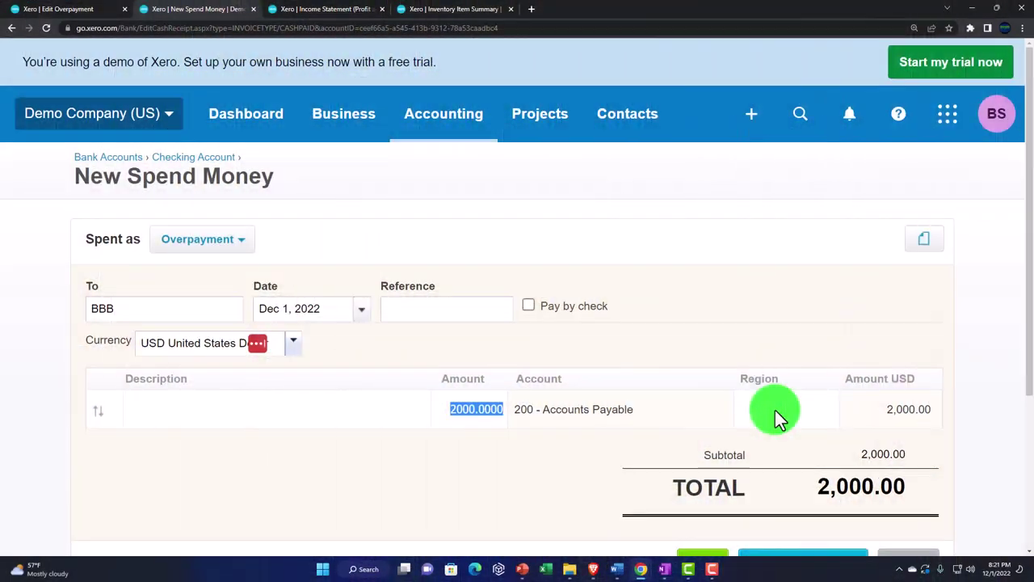
scroll(775, 410, "down", 2)
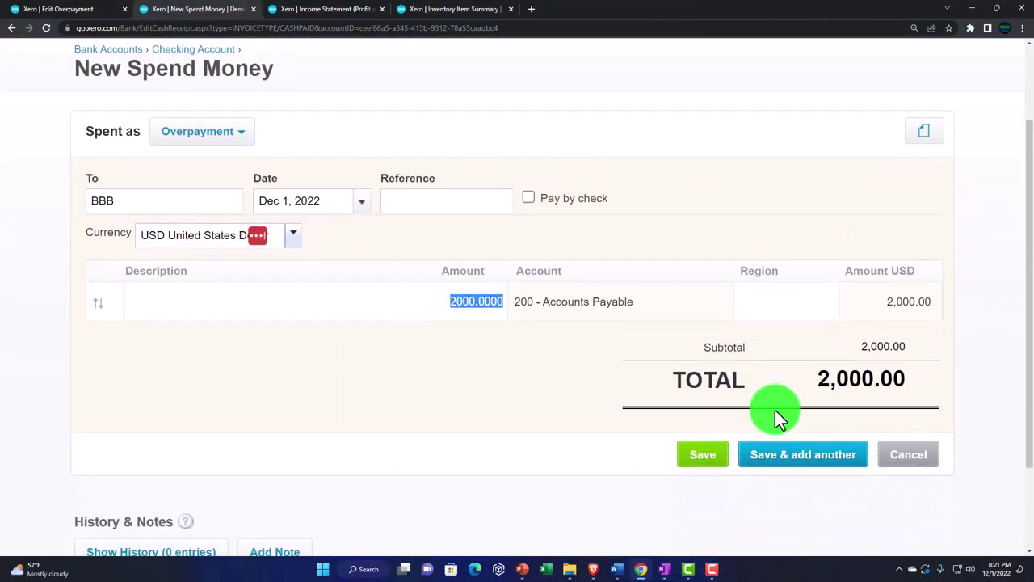
left_click(647, 433)
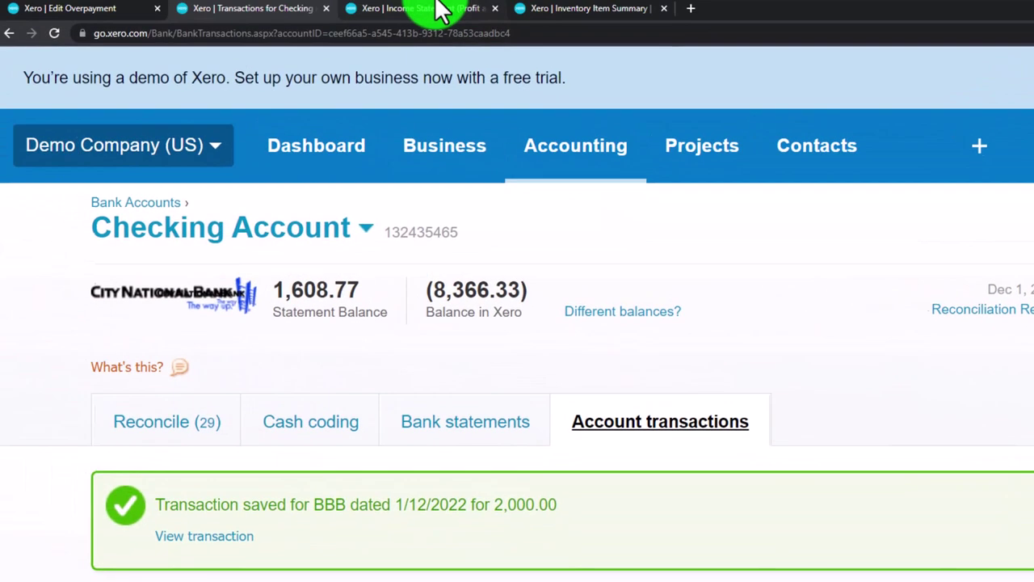
Run the Balance Sheet report for the end of this month, Dec 31, 2022.
left_click(437, 8)
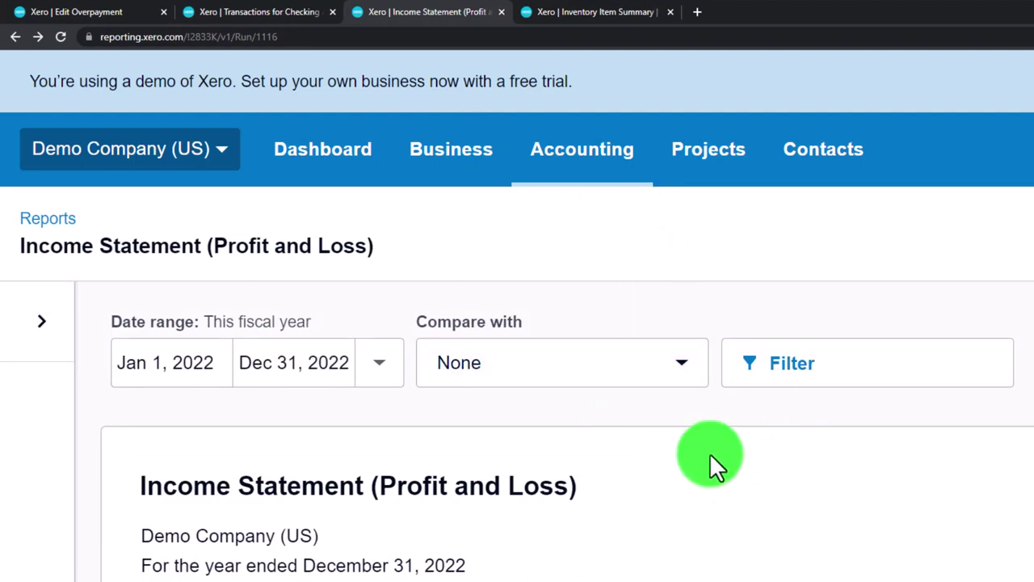
left_click(242, 12)
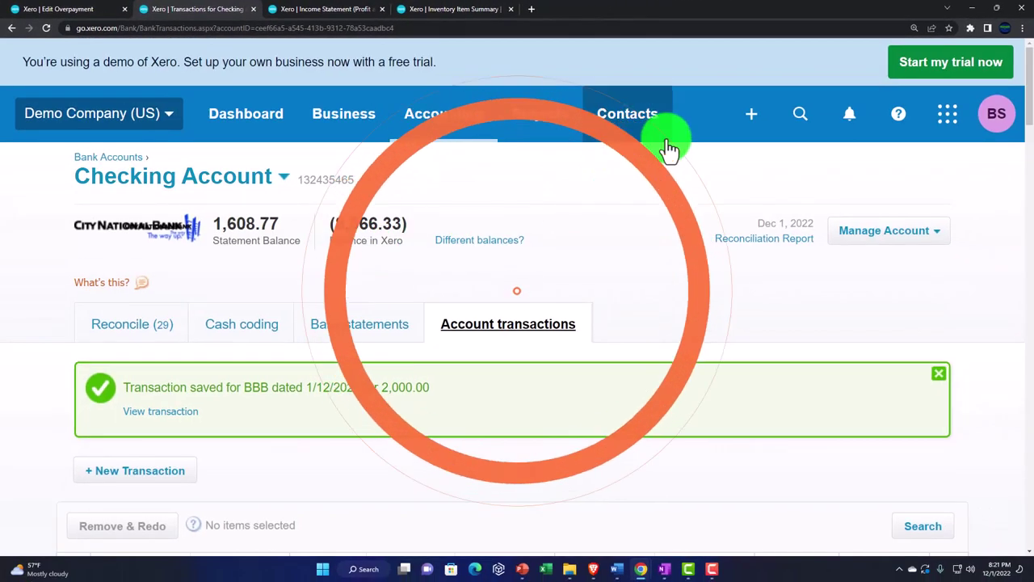
left_click(466, 115)
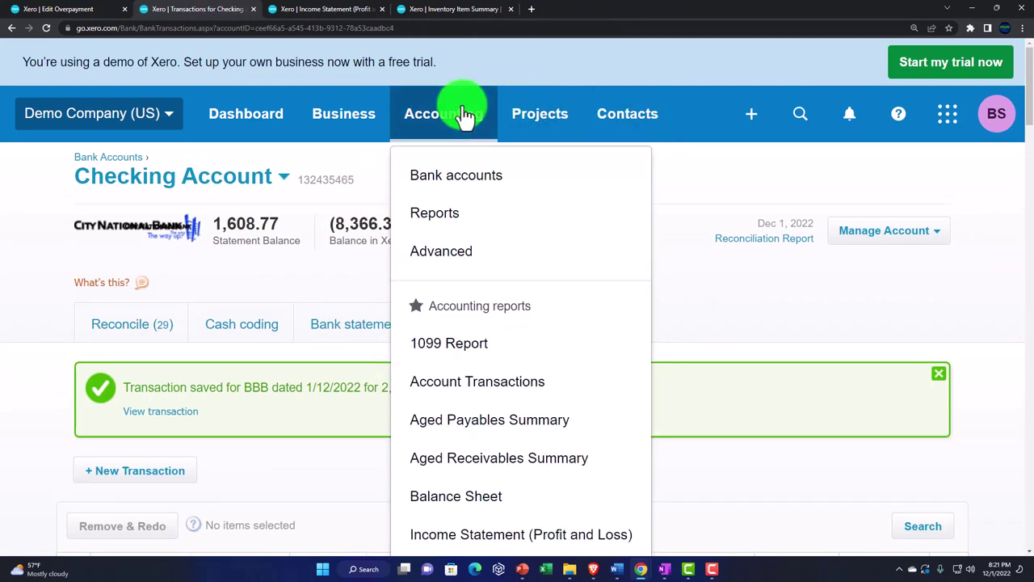
left_click(447, 208)
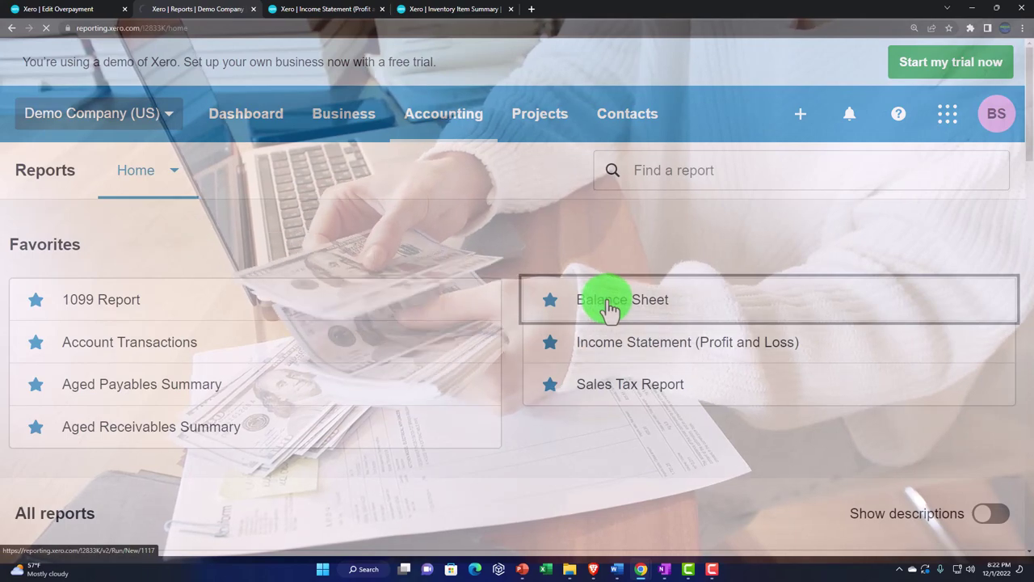
left_click(609, 310)
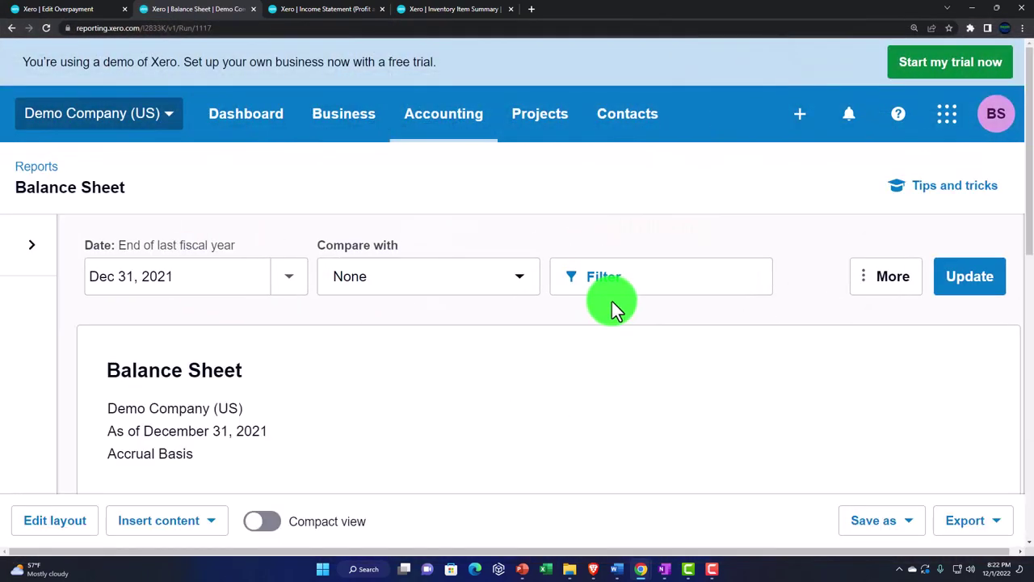
scroll(612, 301, "down", 2)
scroll(612, 301, "down", 6)
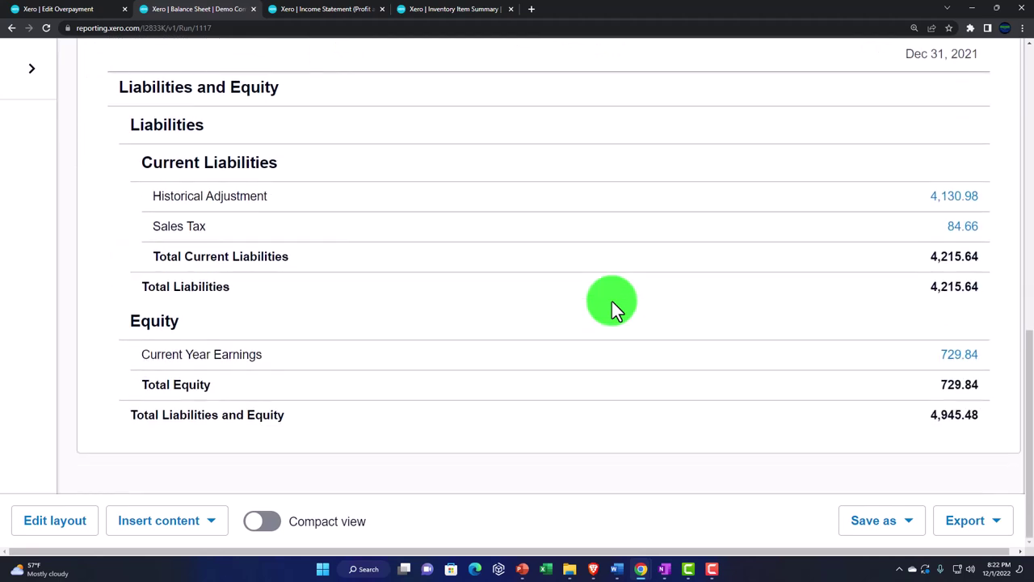
scroll(612, 300, "up", 8)
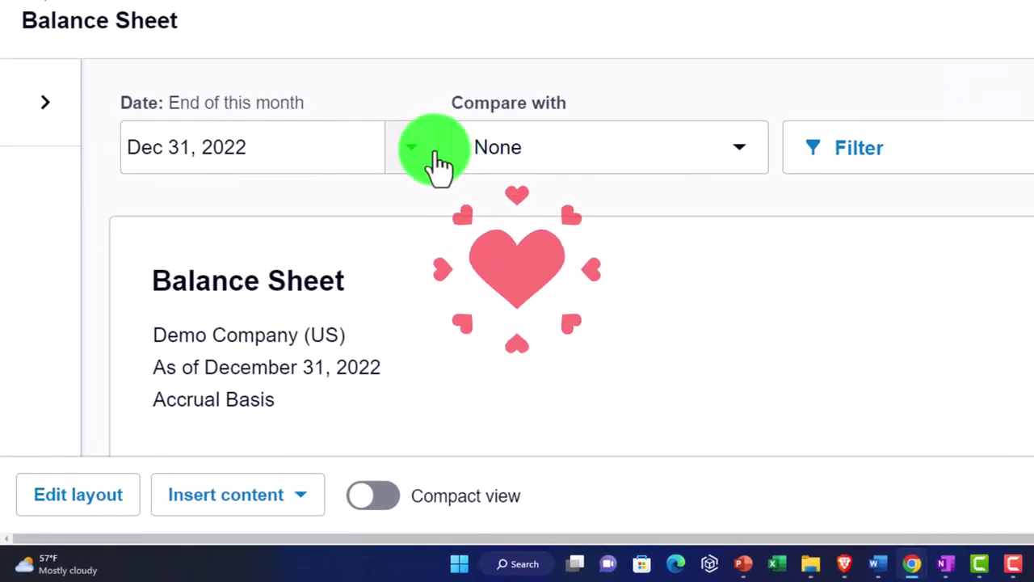
Open the Checking Account transactions from the Balance Sheet's current liabilities and examine the BBB overpayment entry.
scroll(410, 191, "down", 5)
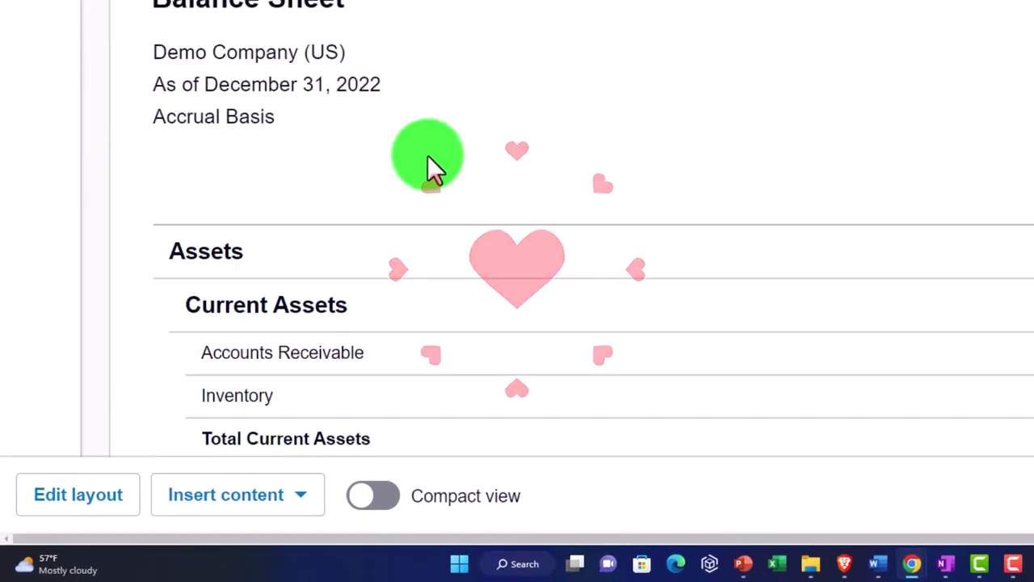
scroll(427, 161, "down", 5)
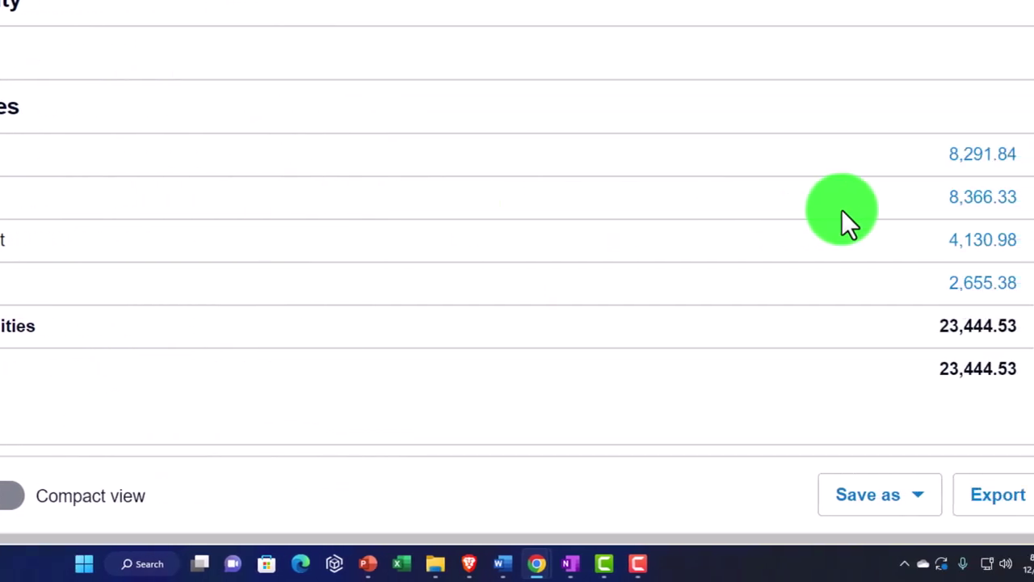
left_click(902, 202)
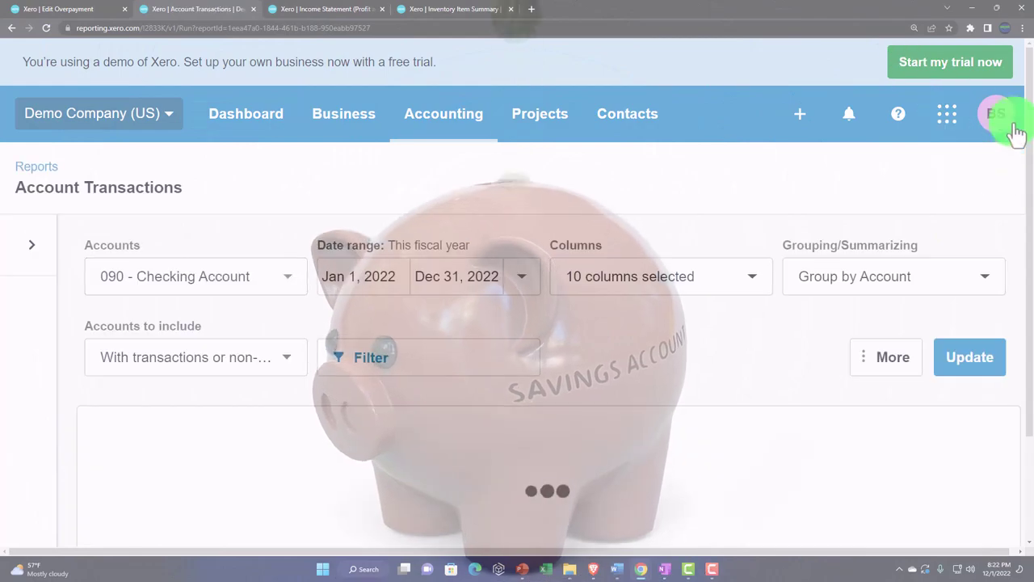
scroll(1000, 503, "down", 20)
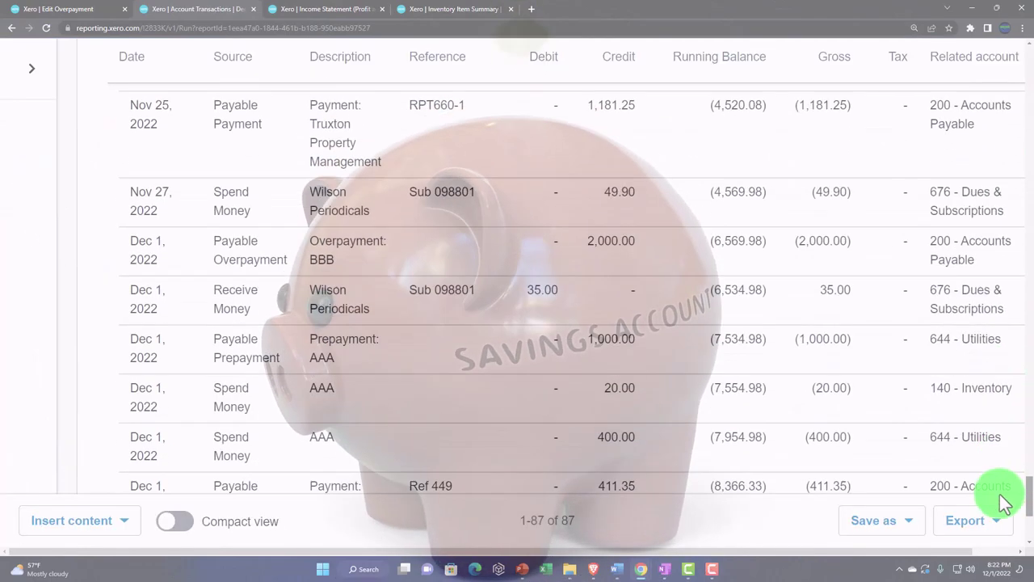
scroll(1000, 517, "up", 3)
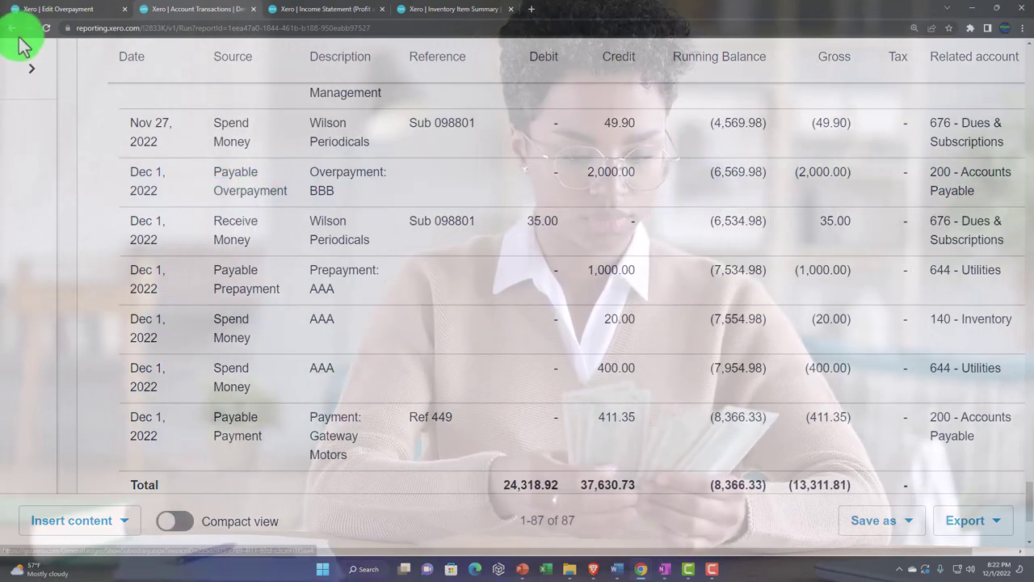
Open the Accounts Payable transactions from the Balance Sheet, examine the BBB overpayment entry, and return to the Balance Sheet.
left_click(15, 30)
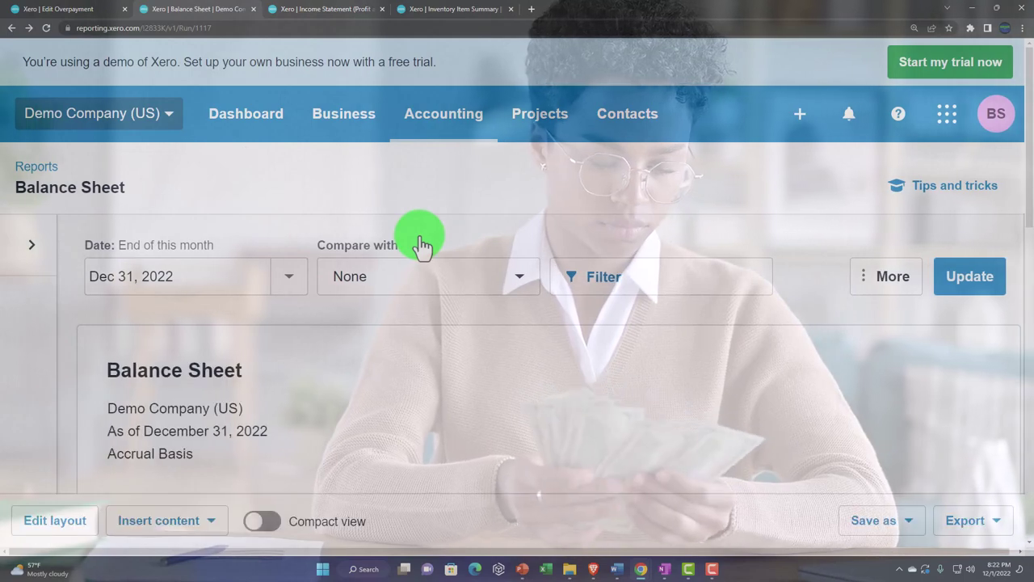
scroll(422, 244, "down", 10)
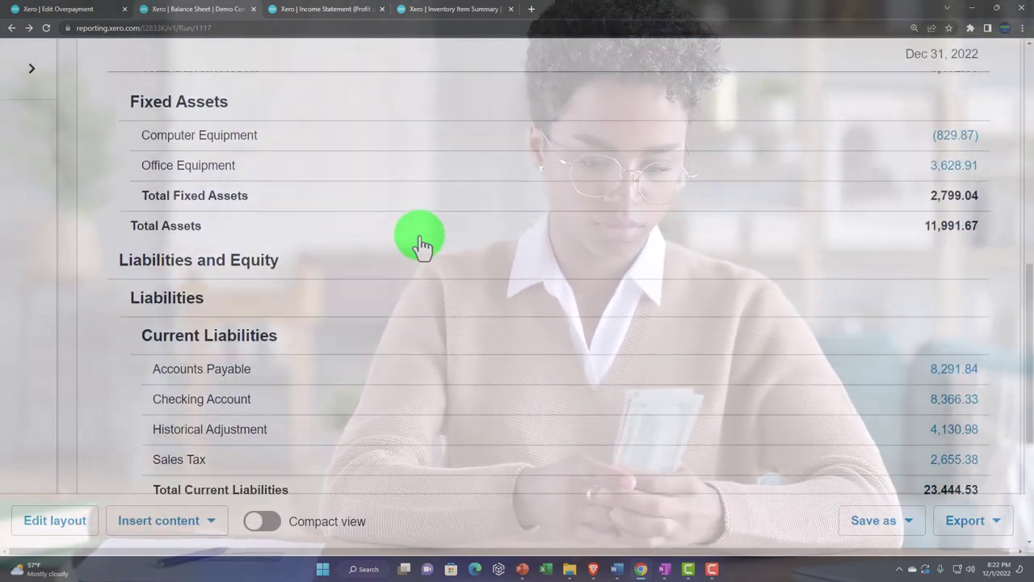
scroll(422, 245, "down", 1)
scroll(422, 245, "up", 2)
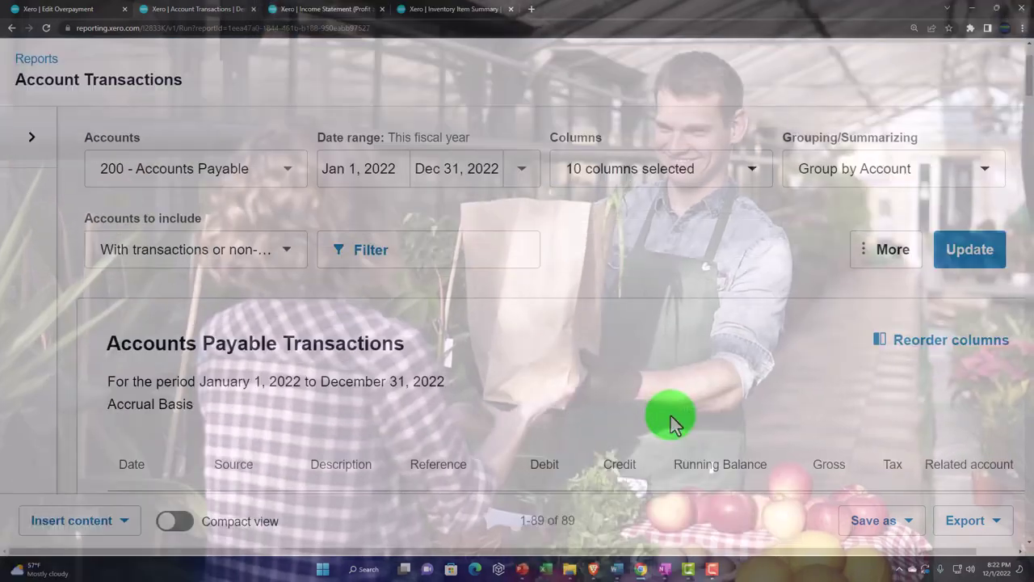
scroll(671, 415, "down", 5)
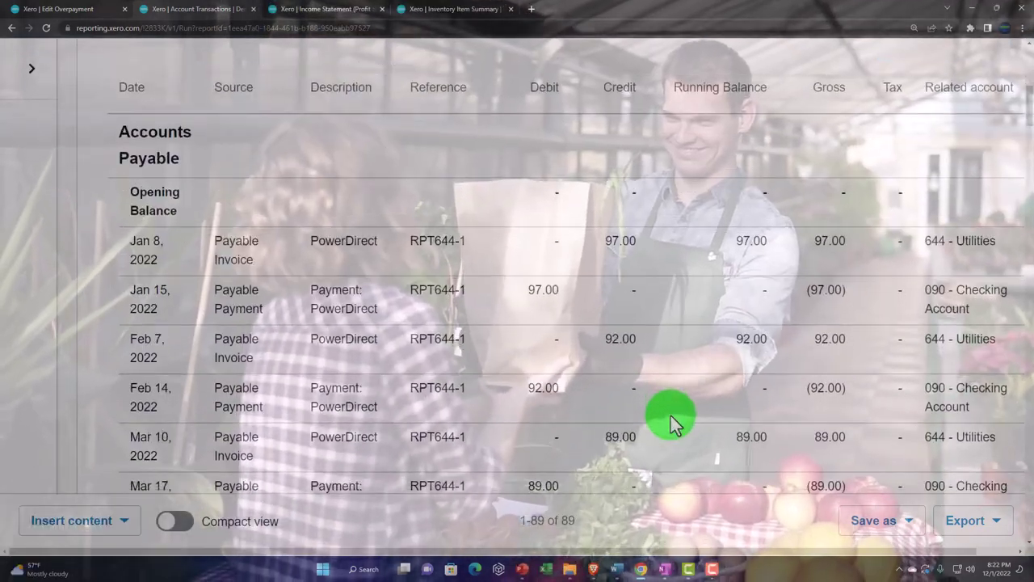
scroll(670, 416, "down", 7)
left_click_drag(1023, 162, 1020, 497)
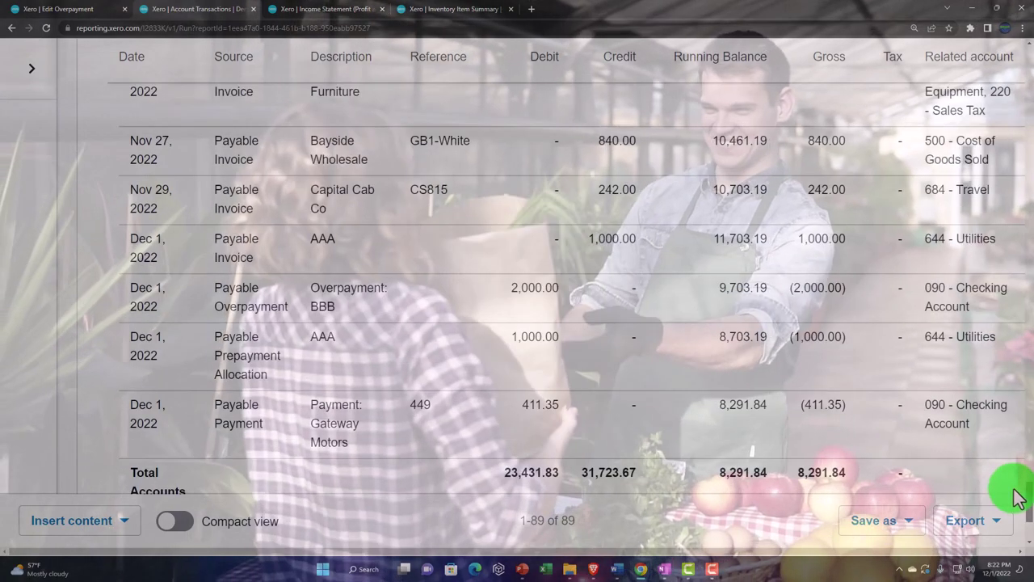
left_click(14, 30)
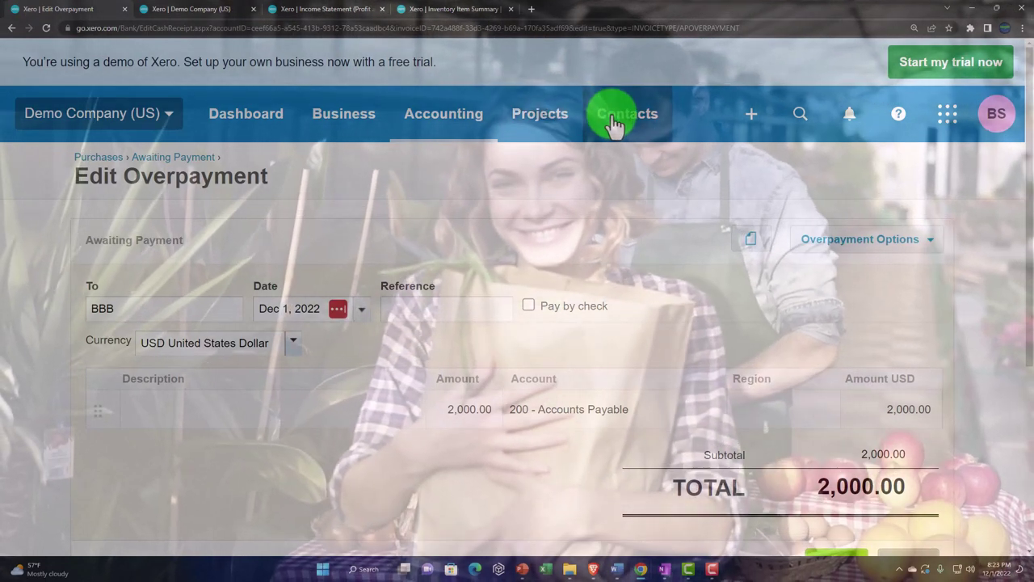
Find the BBB contact and review its overpayment activity and amount owed.
left_click(615, 123)
left_click(629, 176)
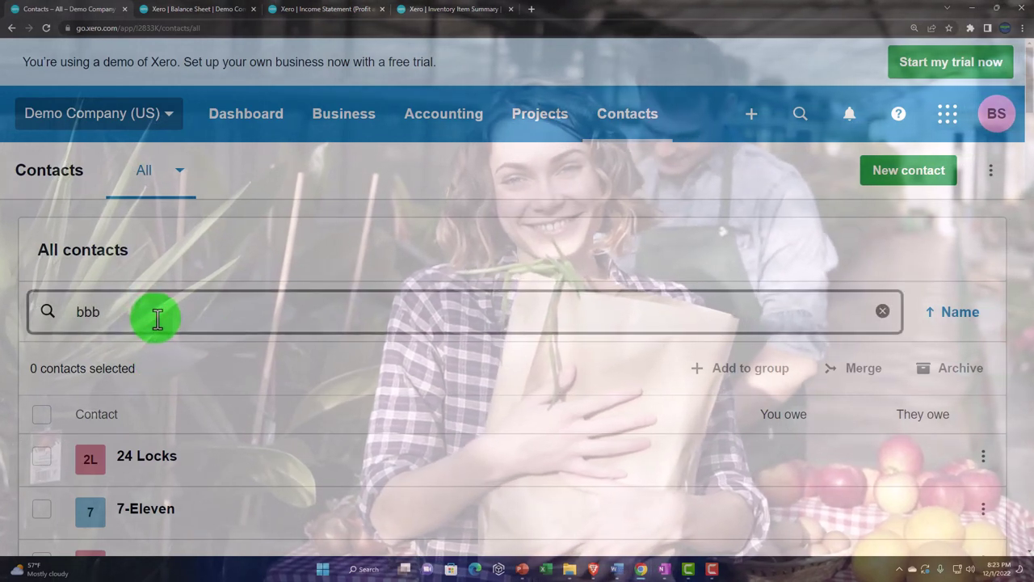
left_click(145, 459)
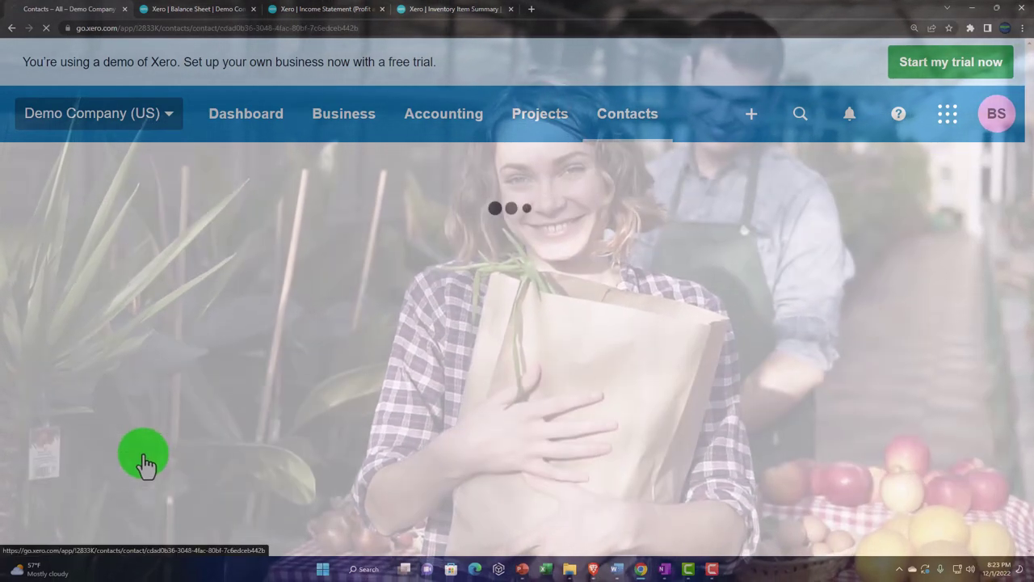
scroll(188, 401, "down", 5)
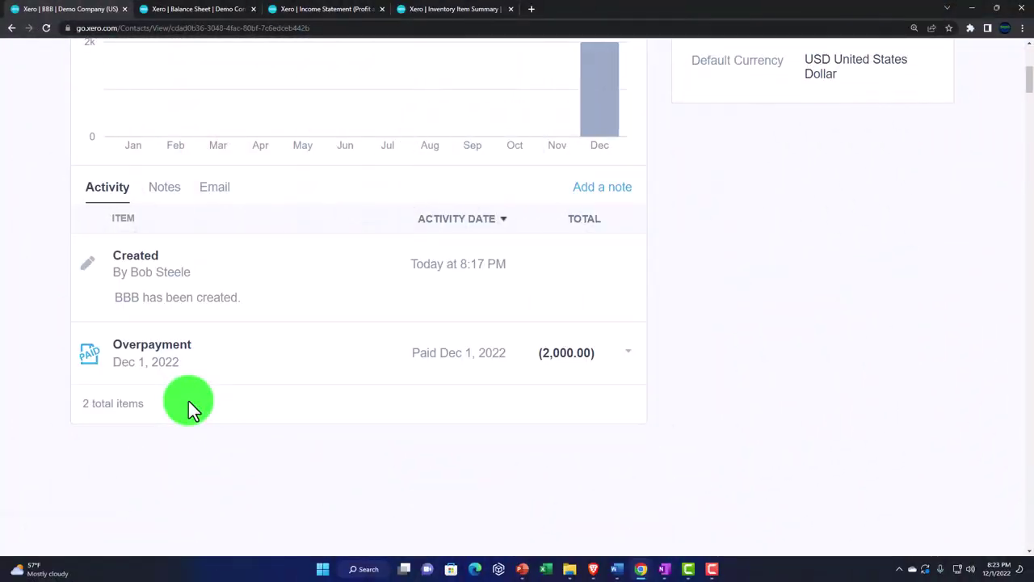
scroll(317, 268, "up", 3)
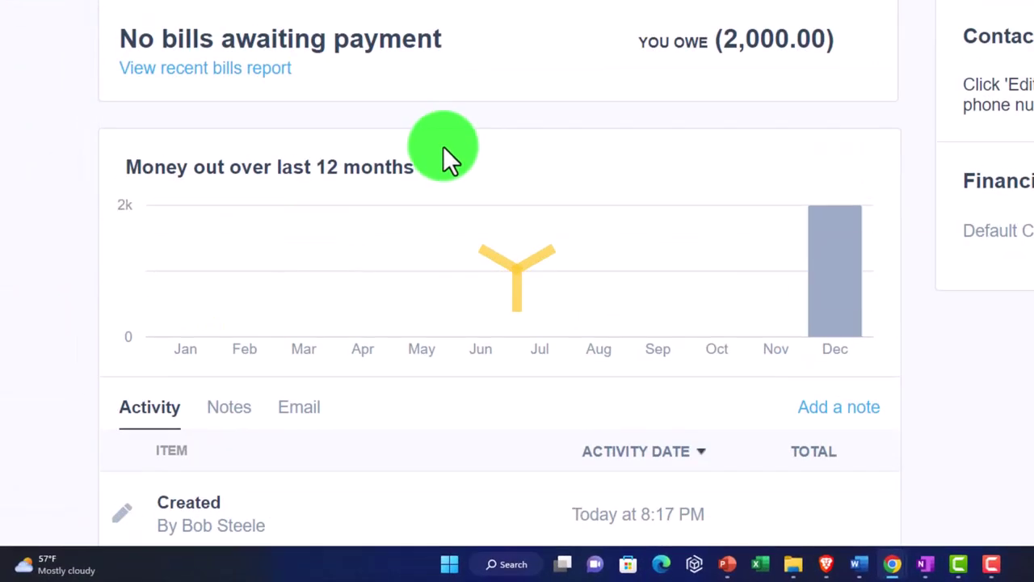
scroll(442, 145, "up", 4)
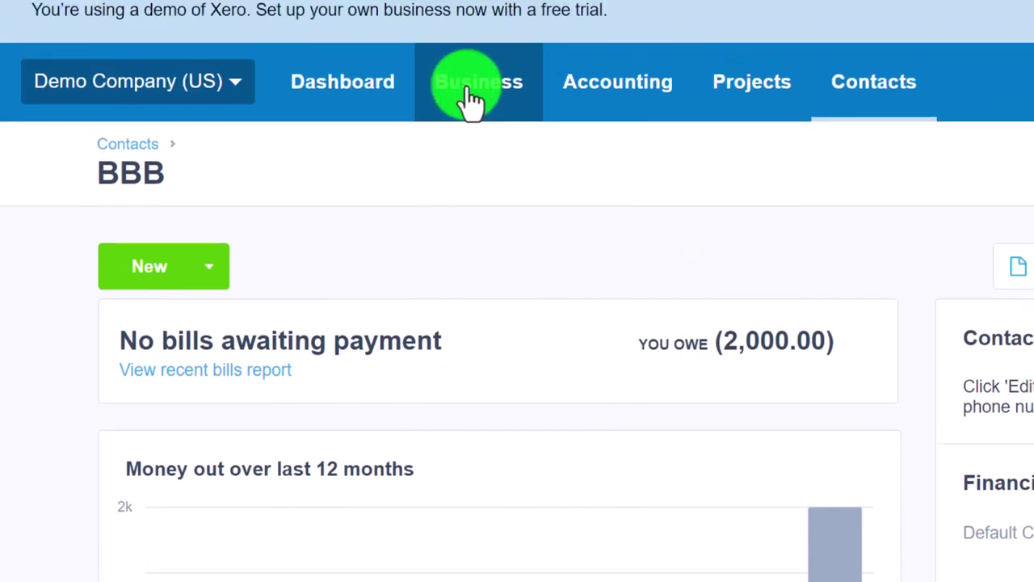
Open the BBB overpayment from the list of bills to pay and review its details and refund section.
left_click(473, 121)
left_click(477, 559)
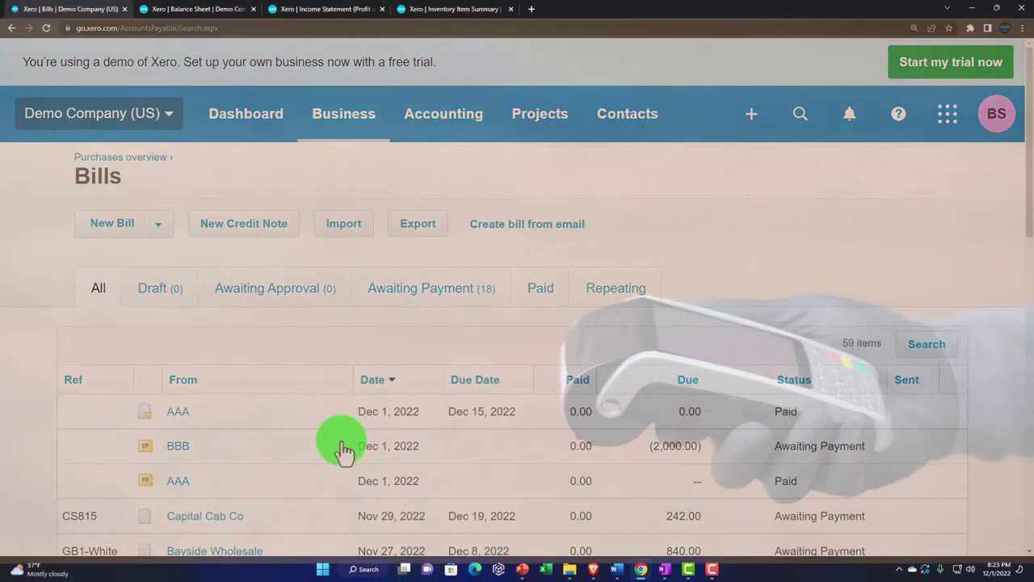
scroll(341, 445, "down", 1)
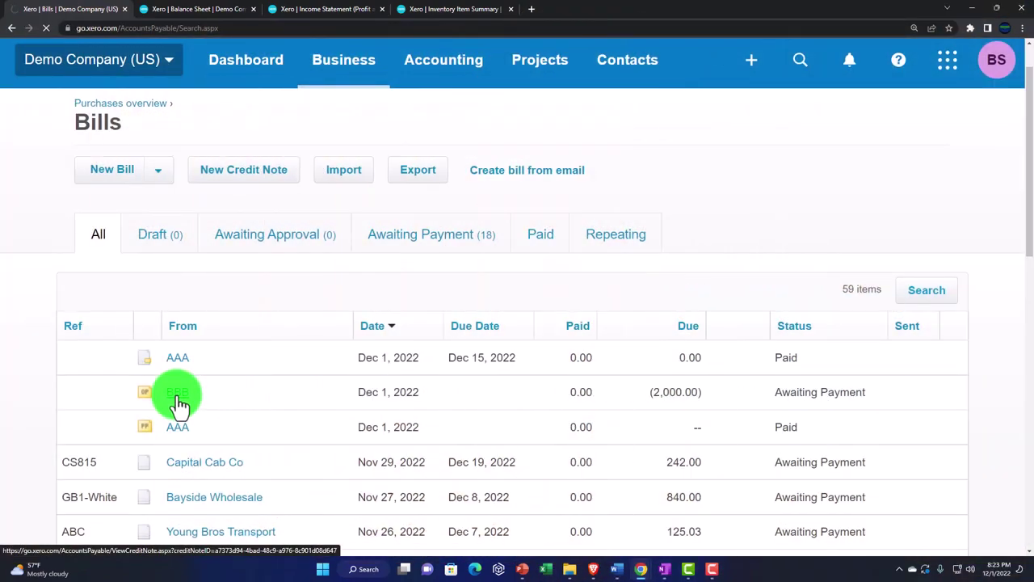
scroll(198, 384, "down", 3)
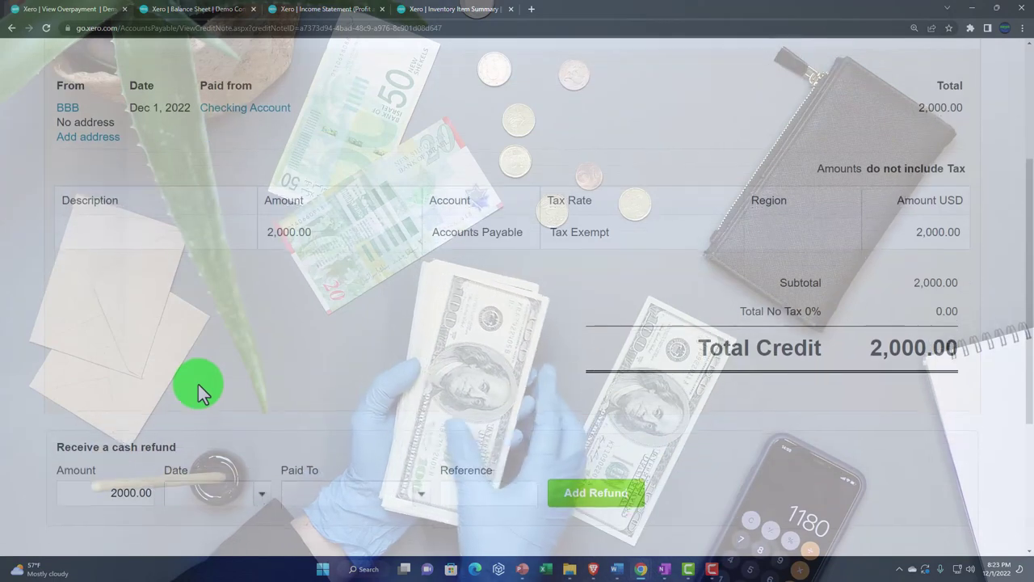
scroll(198, 384, "down", 2)
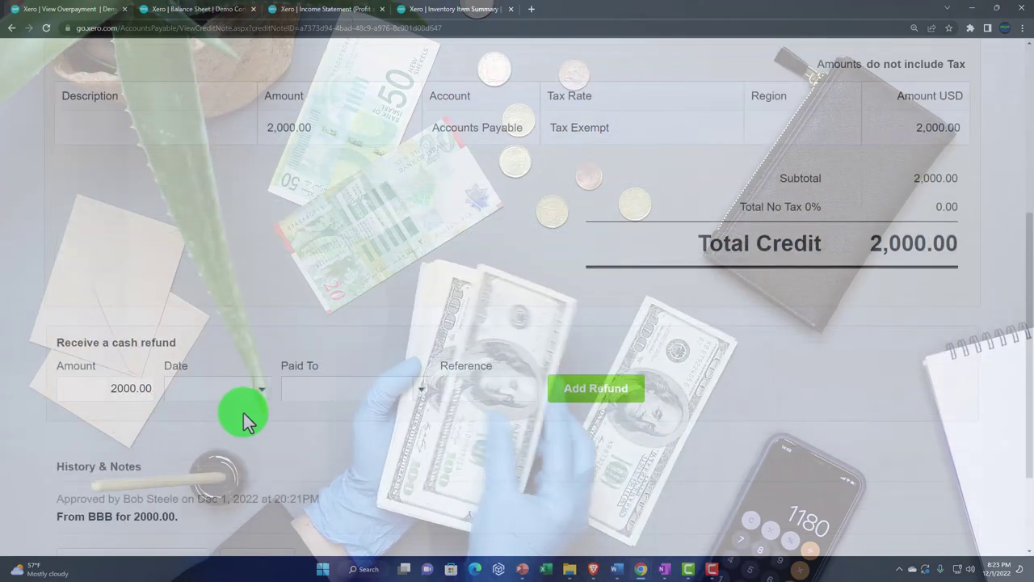
scroll(243, 413, "up", 5)
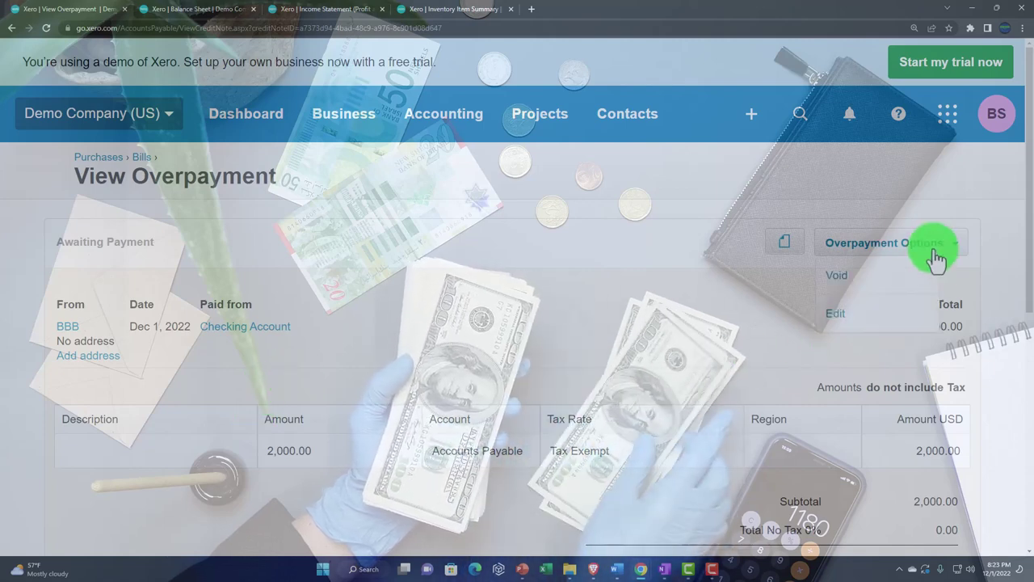
Start a new bill with BBB as the supplier.
left_click(755, 125)
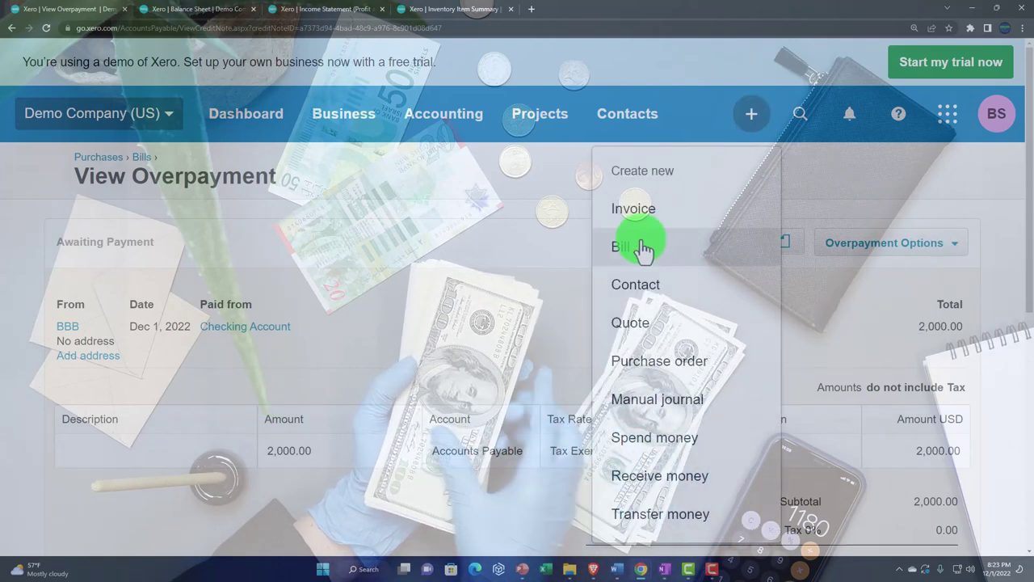
left_click(642, 249)
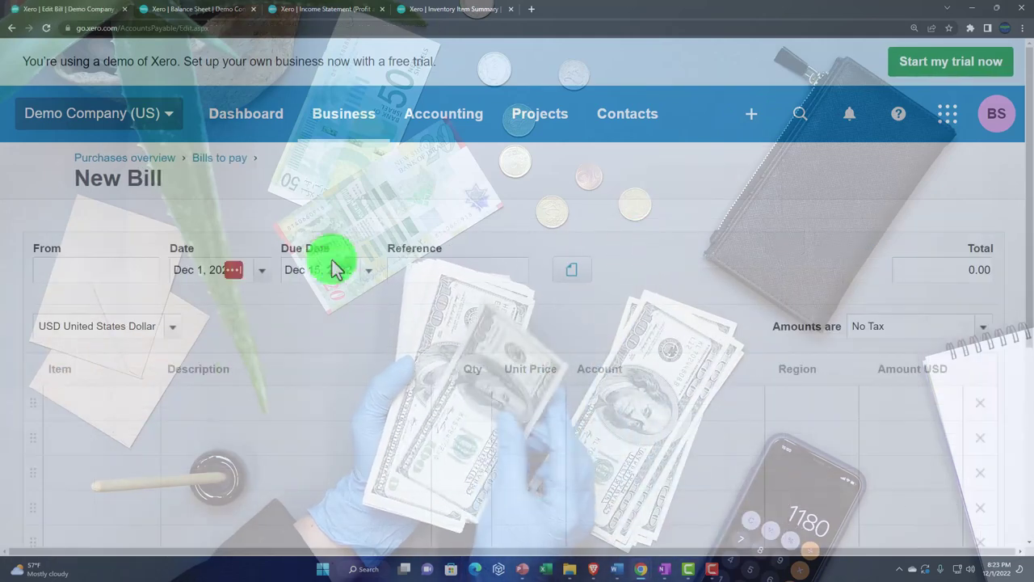
type("BBB")
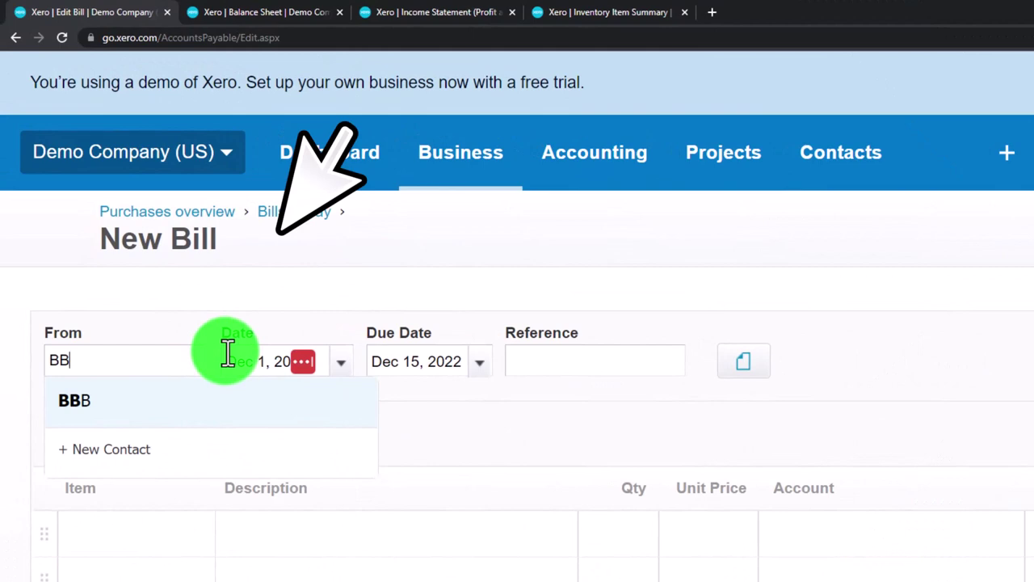
key("Tab")
key("Tab")
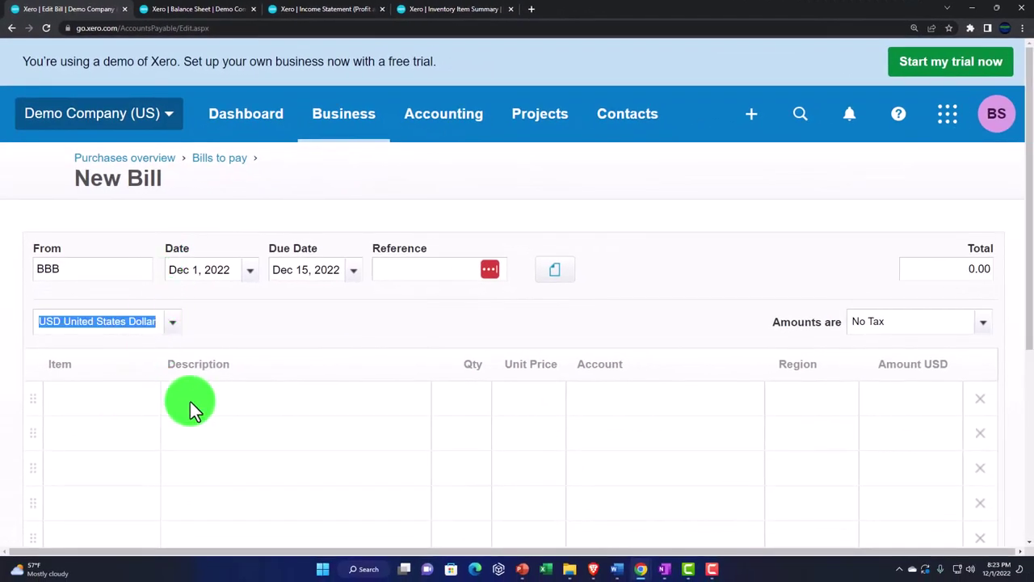
Add a bill line with a unit price of 2000 coded to 628 - General Expenses, and approve the bill.
left_click(191, 402)
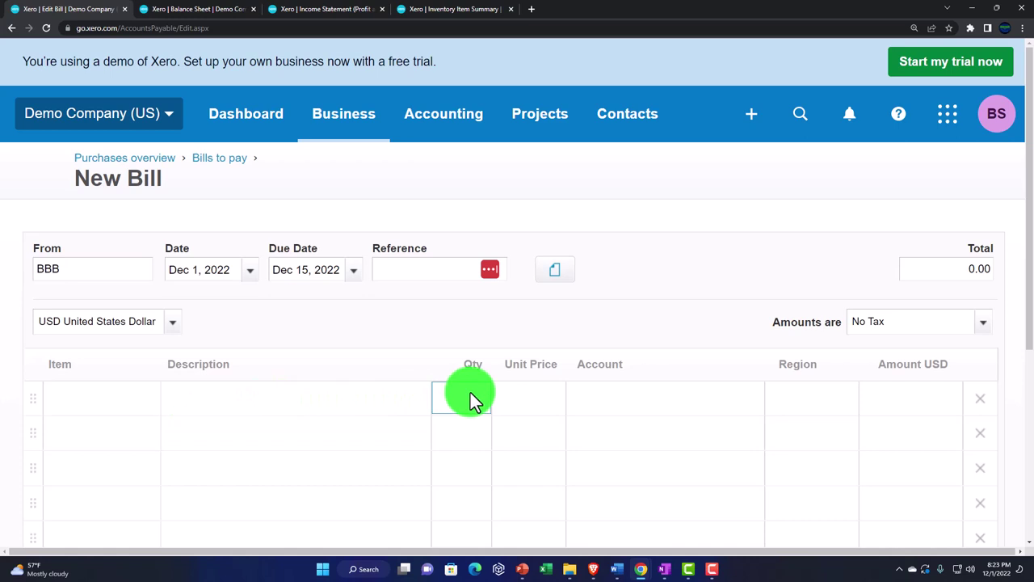
key("Tab")
type("2000")
key("Tab")
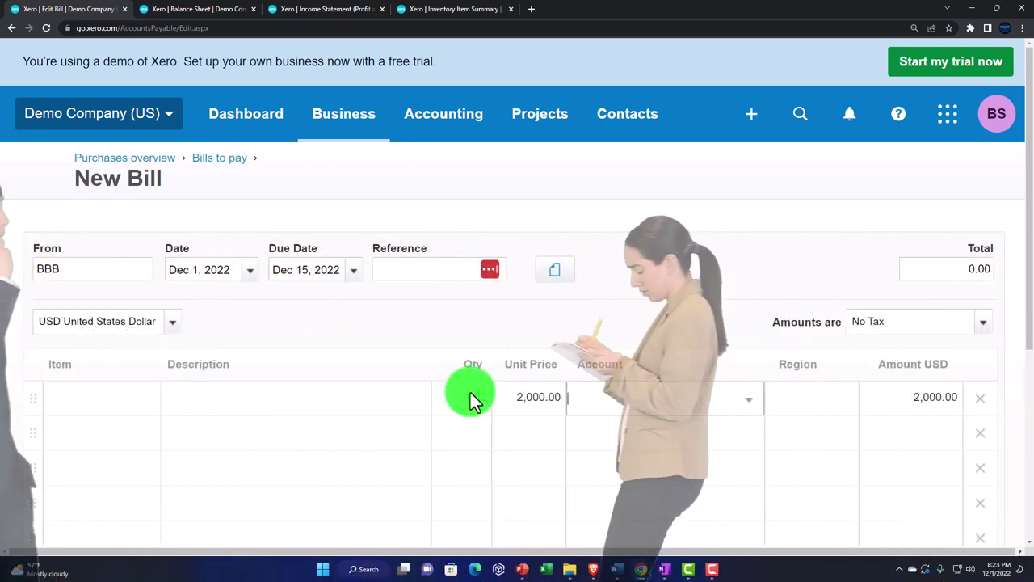
type("ex")
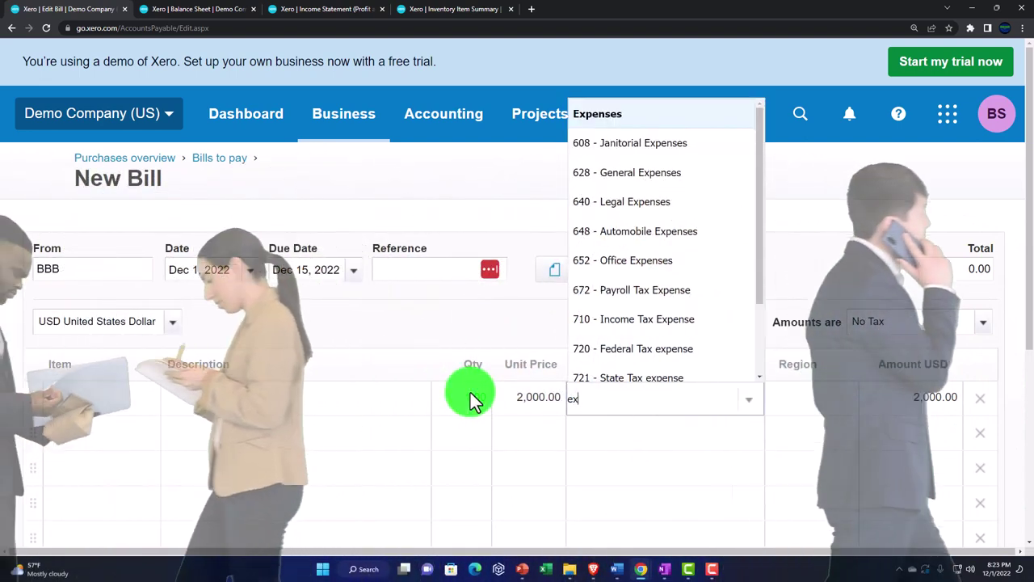
left_click(635, 172)
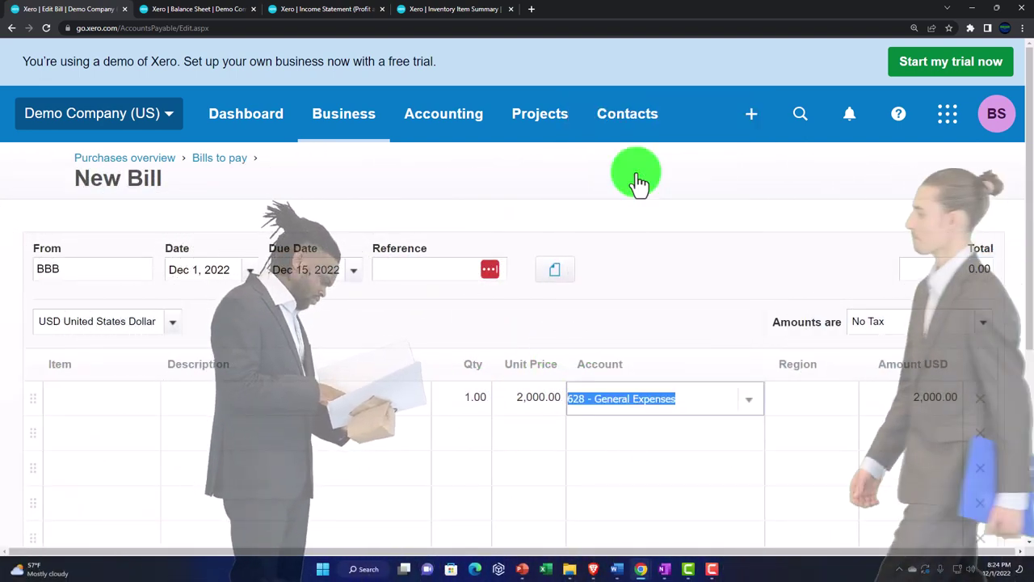
key("Tab")
scroll(755, 393, "down", 3)
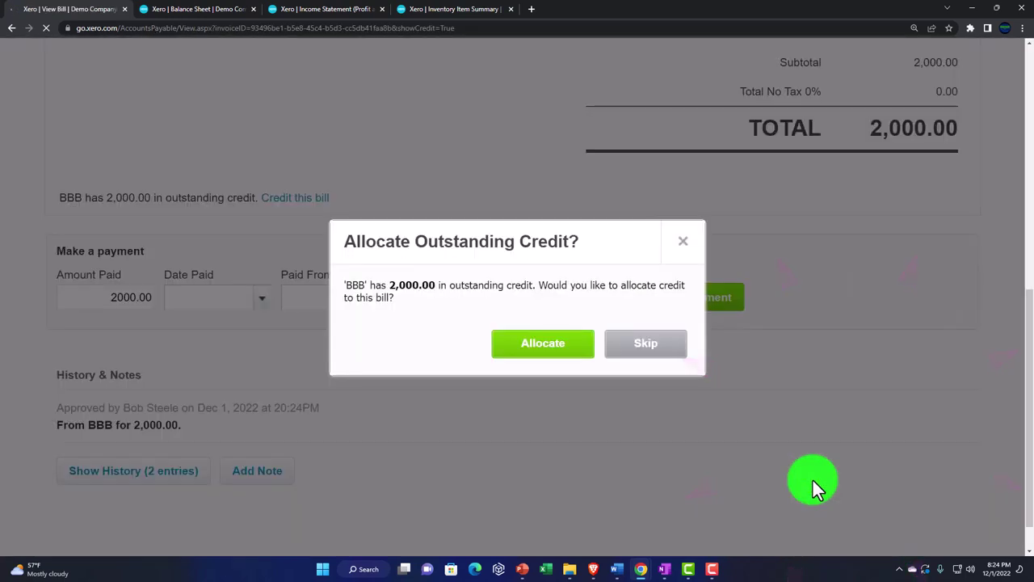
Allocate 2,000 of BBB's outstanding overpayment credit to the new bill.
left_click(513, 353)
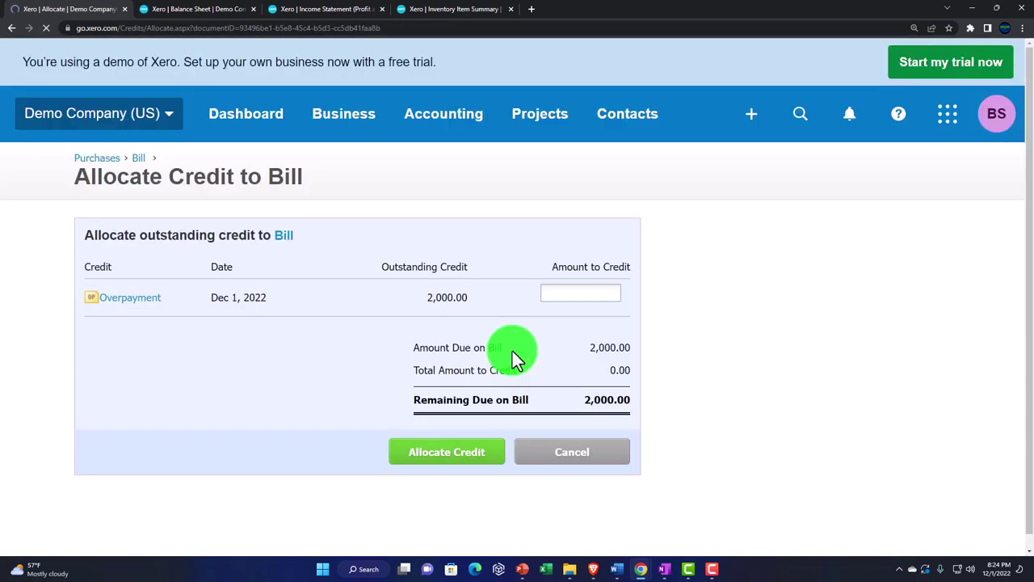
left_click(560, 292)
type("2")
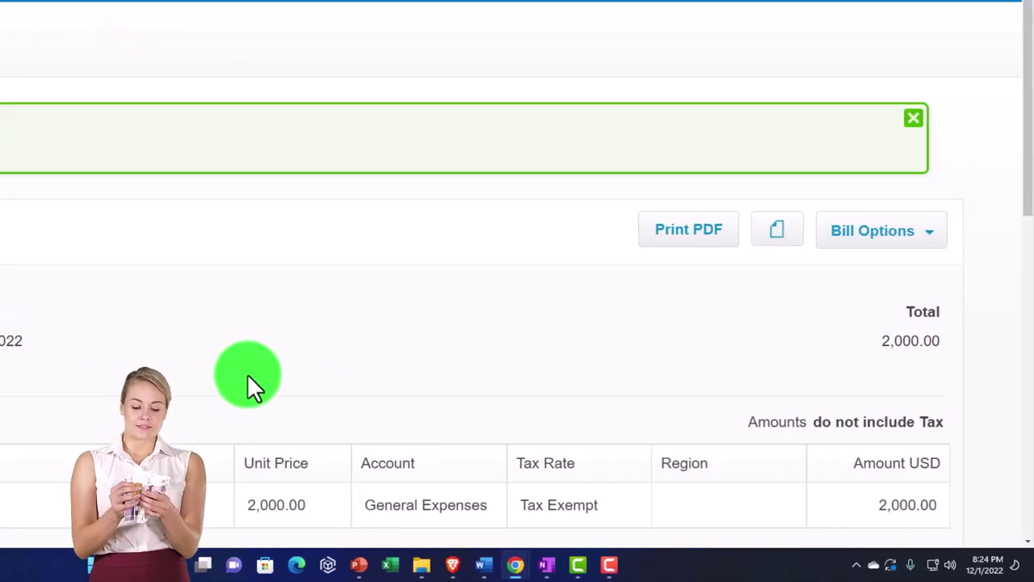
Review the updated BBB bill and check the BBB bill and overpayment in the list of all bills.
scroll(248, 373, "down", 3)
scroll(275, 402, "up", 3)
left_click(427, 132)
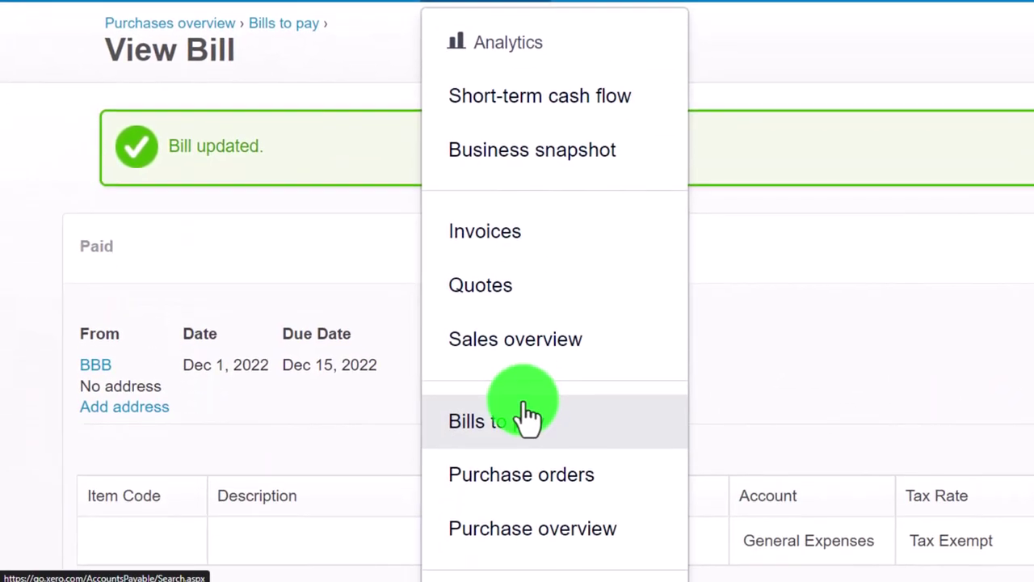
left_click(524, 565)
scroll(525, 412, "down", 2)
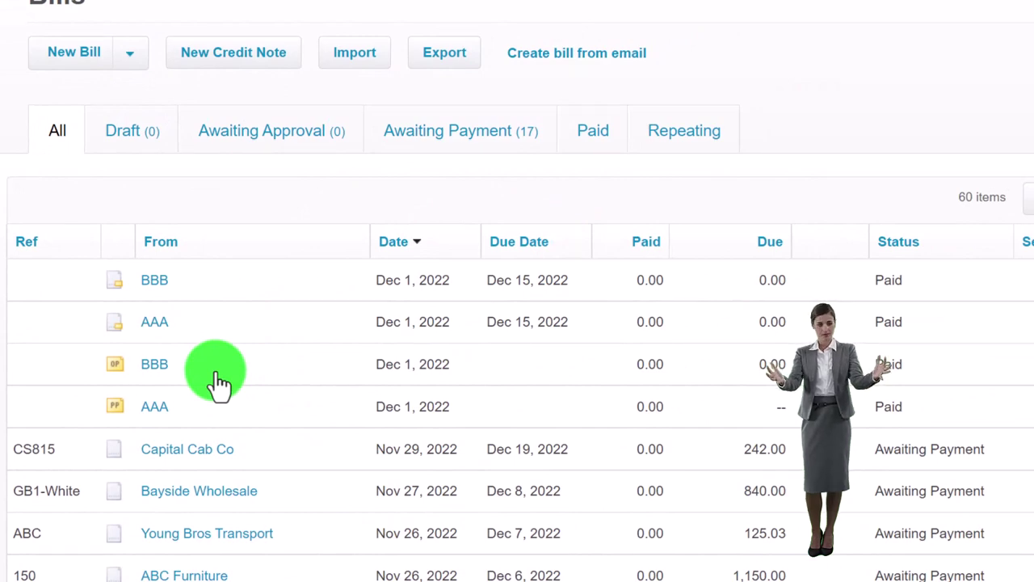
scroll(219, 379, "up", 2)
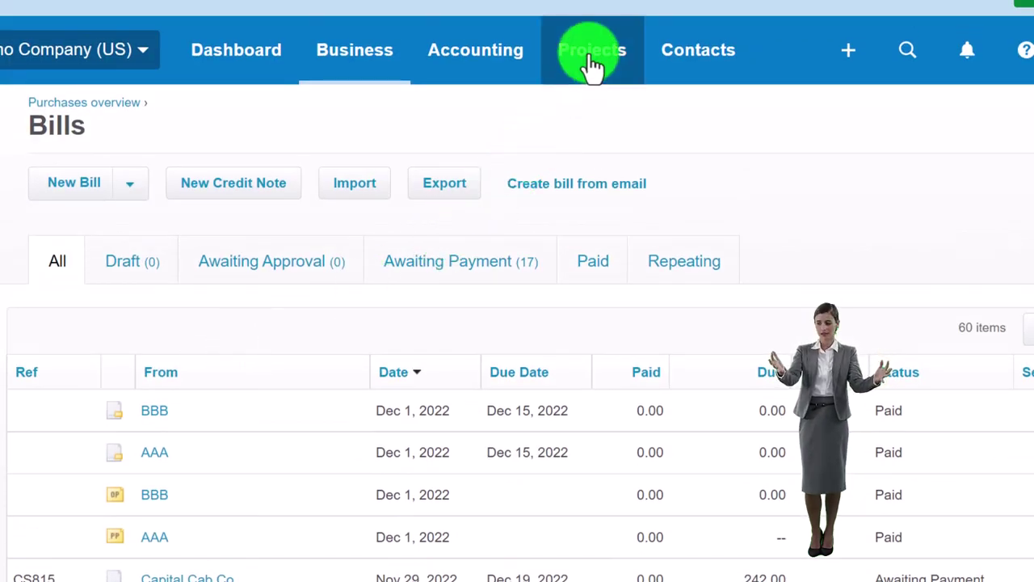
Search the contacts for bbb, open the BBB record, and examine its overpayment and bill activity and amount owed.
left_click(686, 58)
left_click(689, 117)
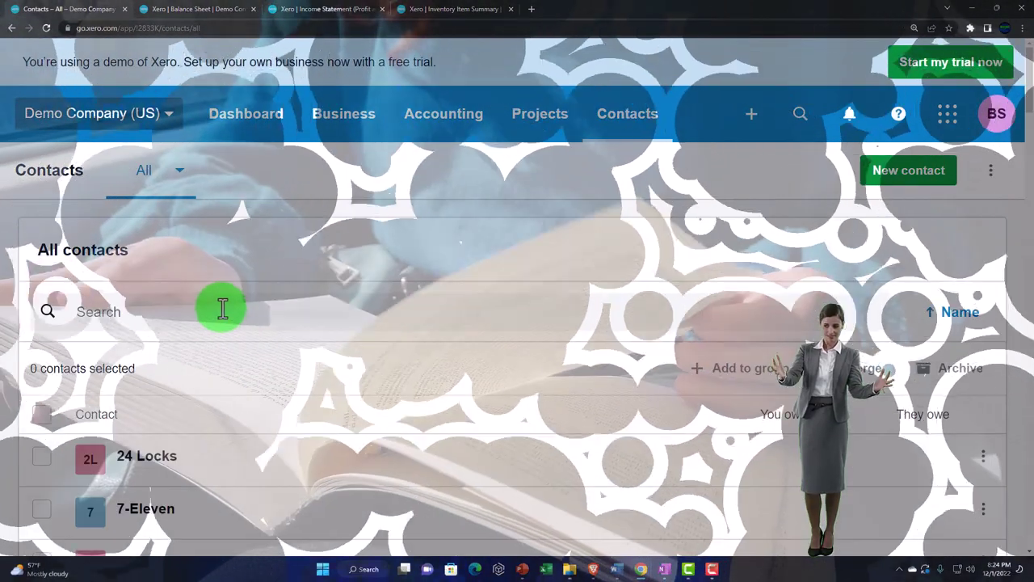
left_click(137, 315)
type("bbb")
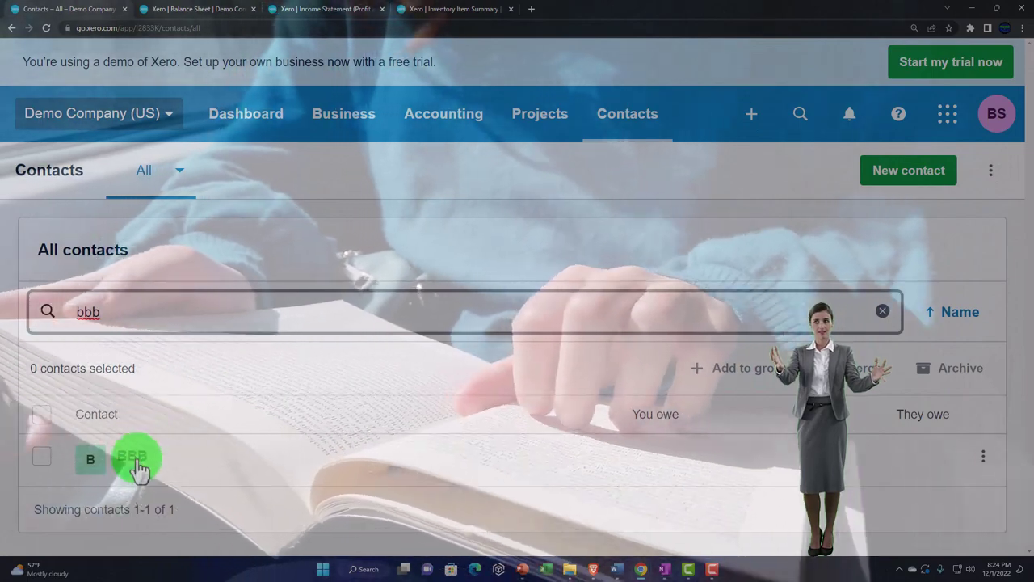
left_click(139, 469)
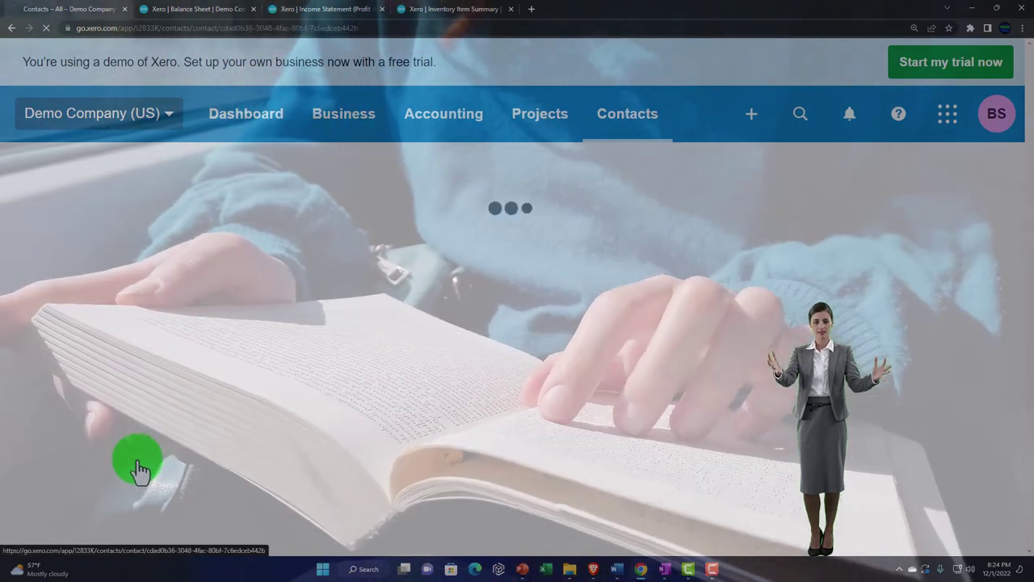
scroll(225, 414, "down", 3)
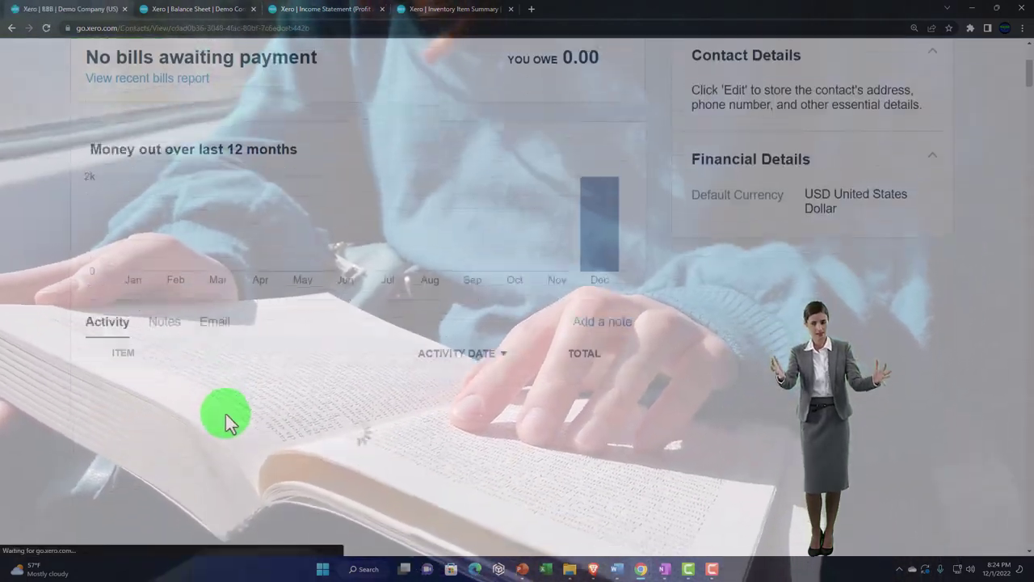
scroll(226, 414, "down", 2)
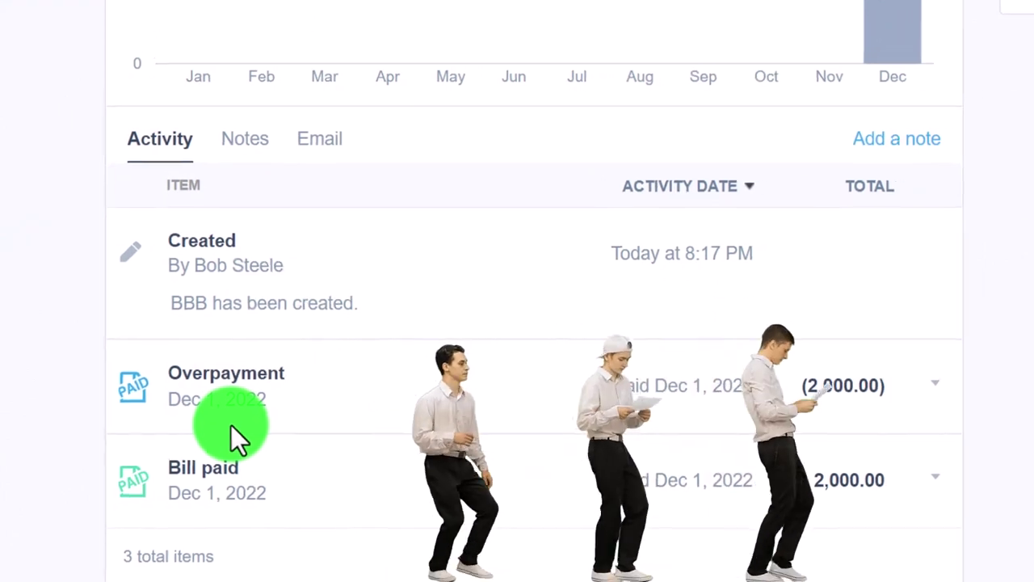
scroll(231, 425, "up", 5)
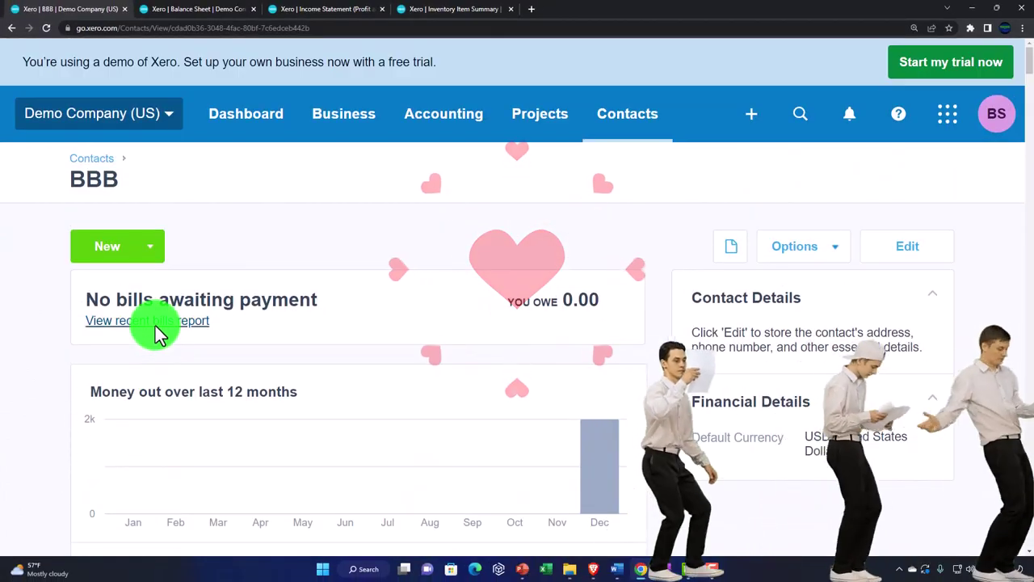